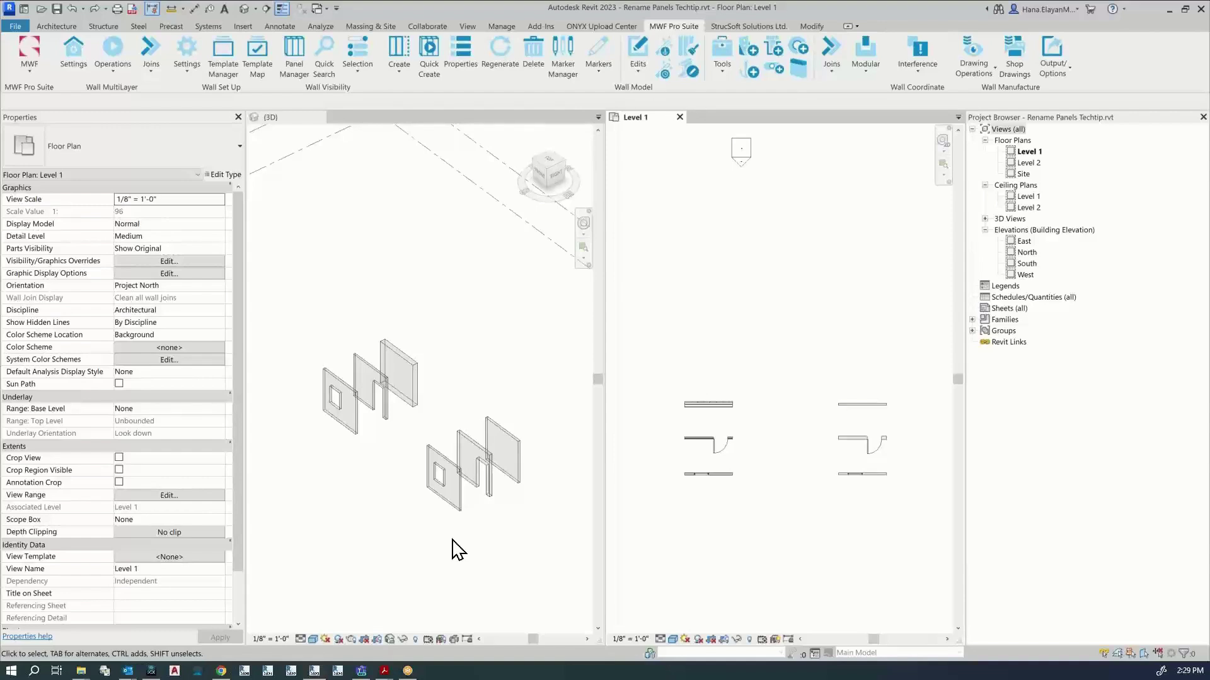
# Browse the panel editing and panel operations command lists, then close them.
pyautogui.click(639, 73)
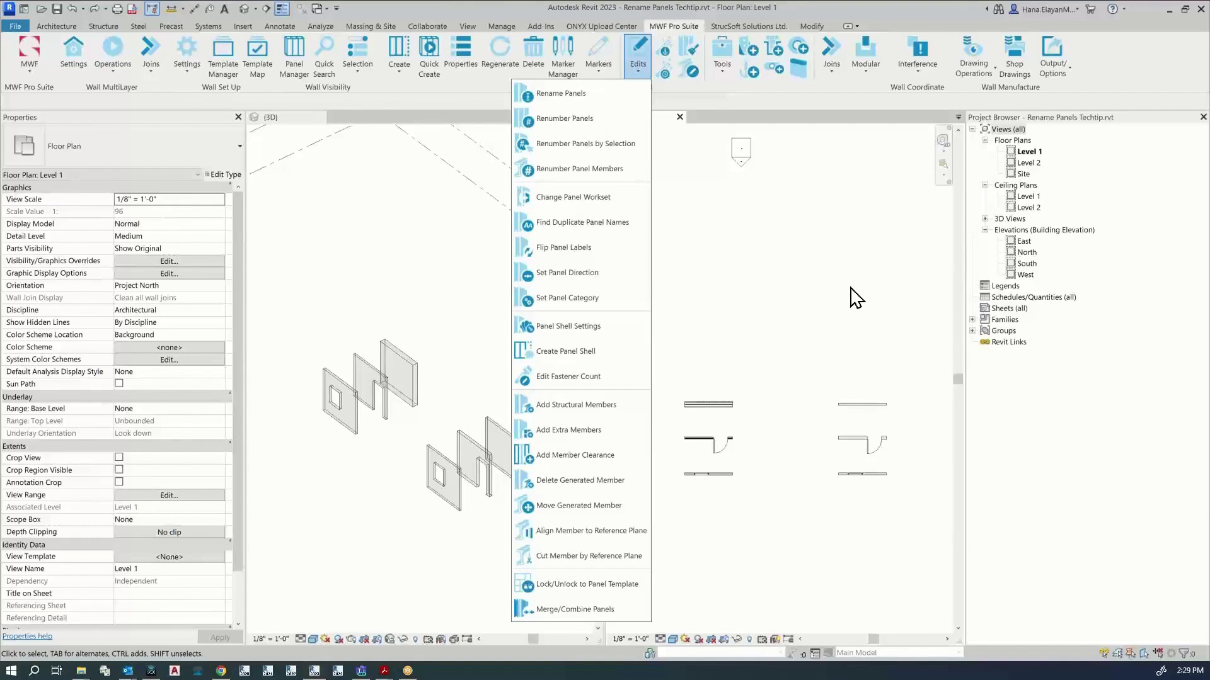
pyautogui.click(114, 80)
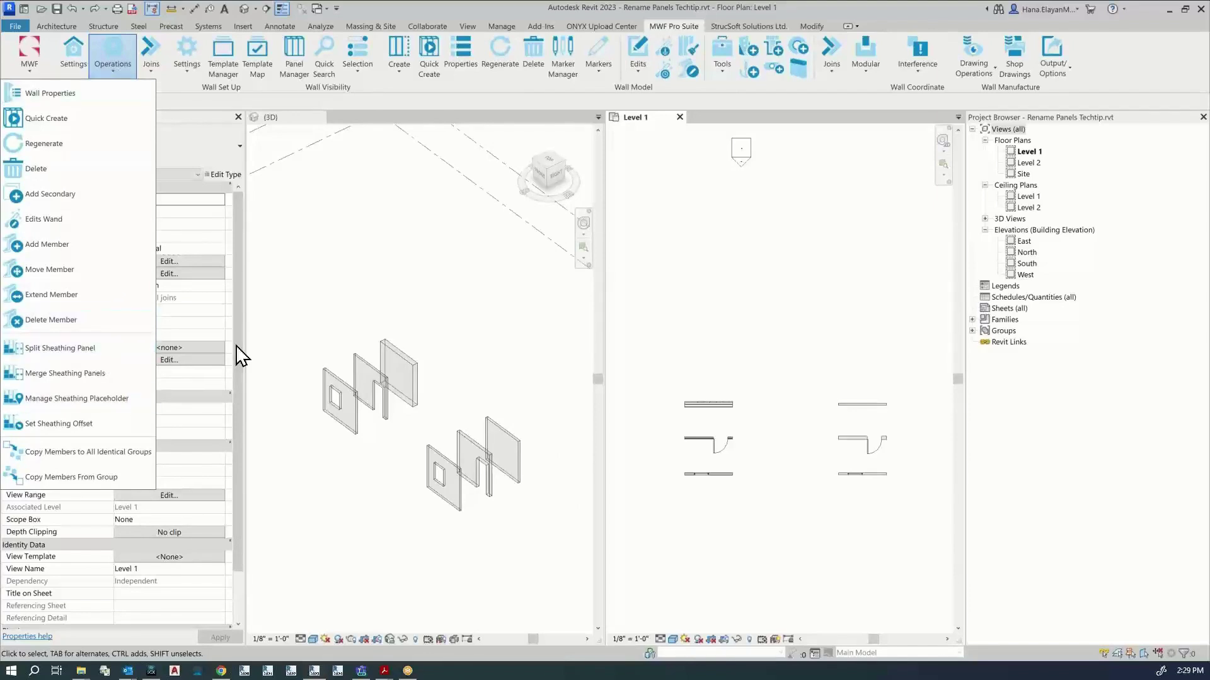
pyautogui.click(638, 71)
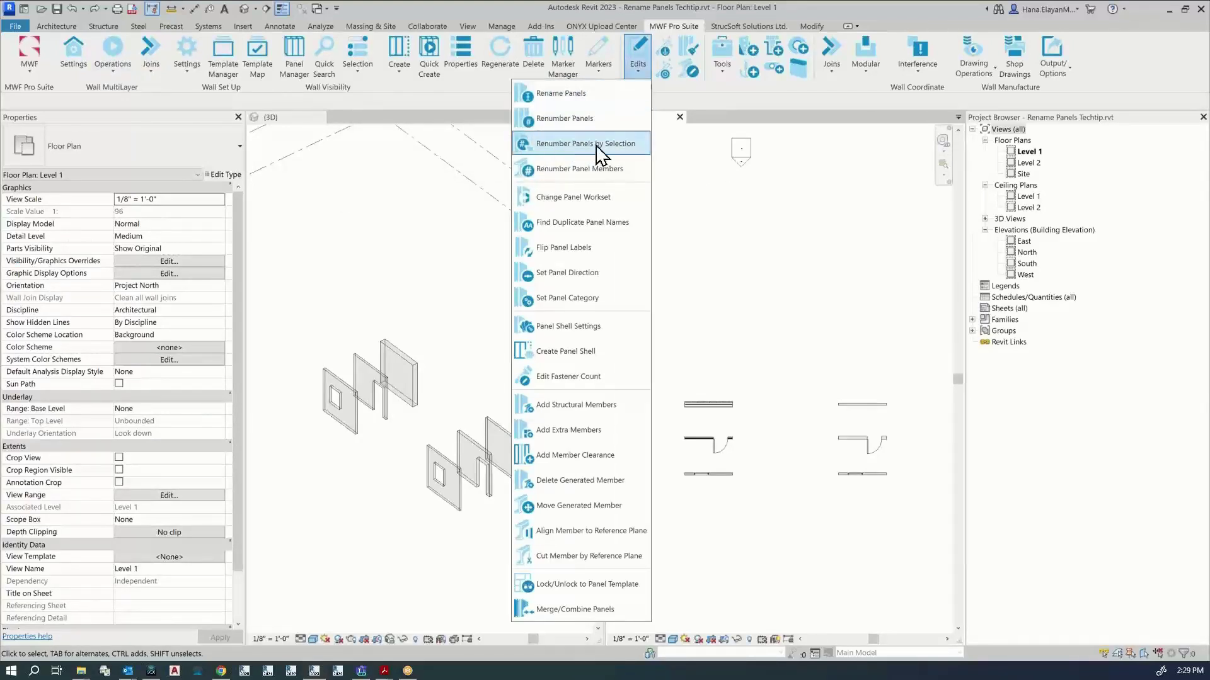
pyautogui.click(762, 249)
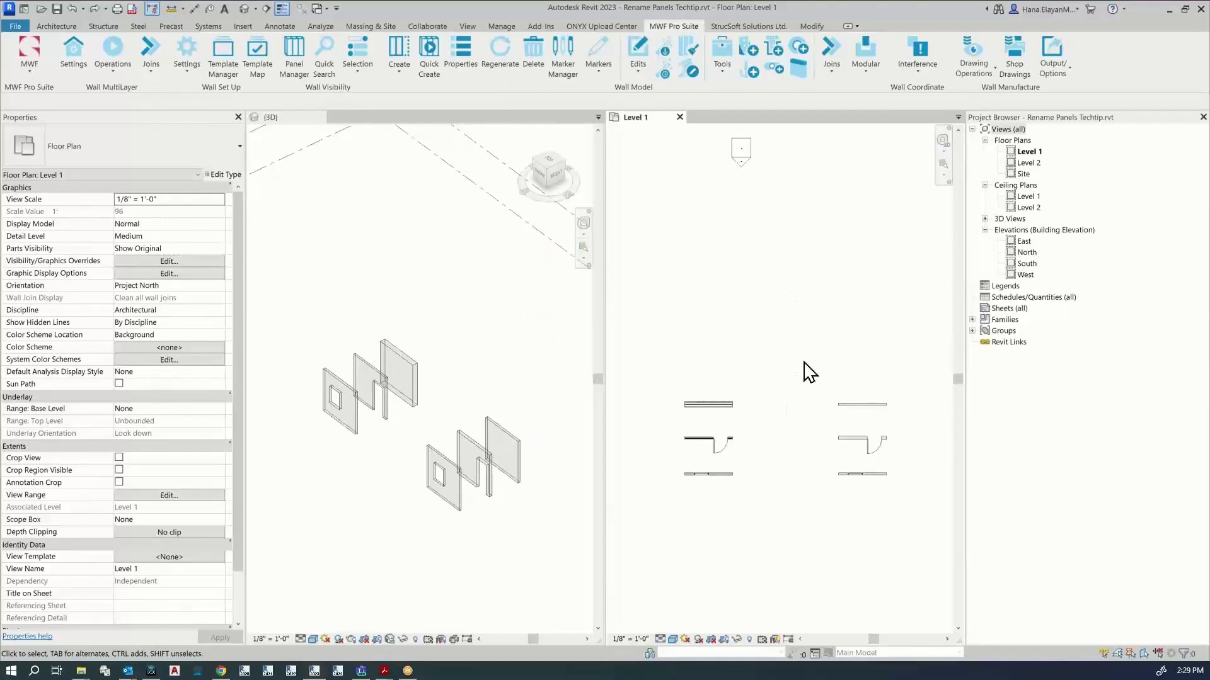
# Inspect the bottom, middle (with door) and top walls' properties in the enlarged Level 1 plan.
pyautogui.scroll(5, 875, 471)
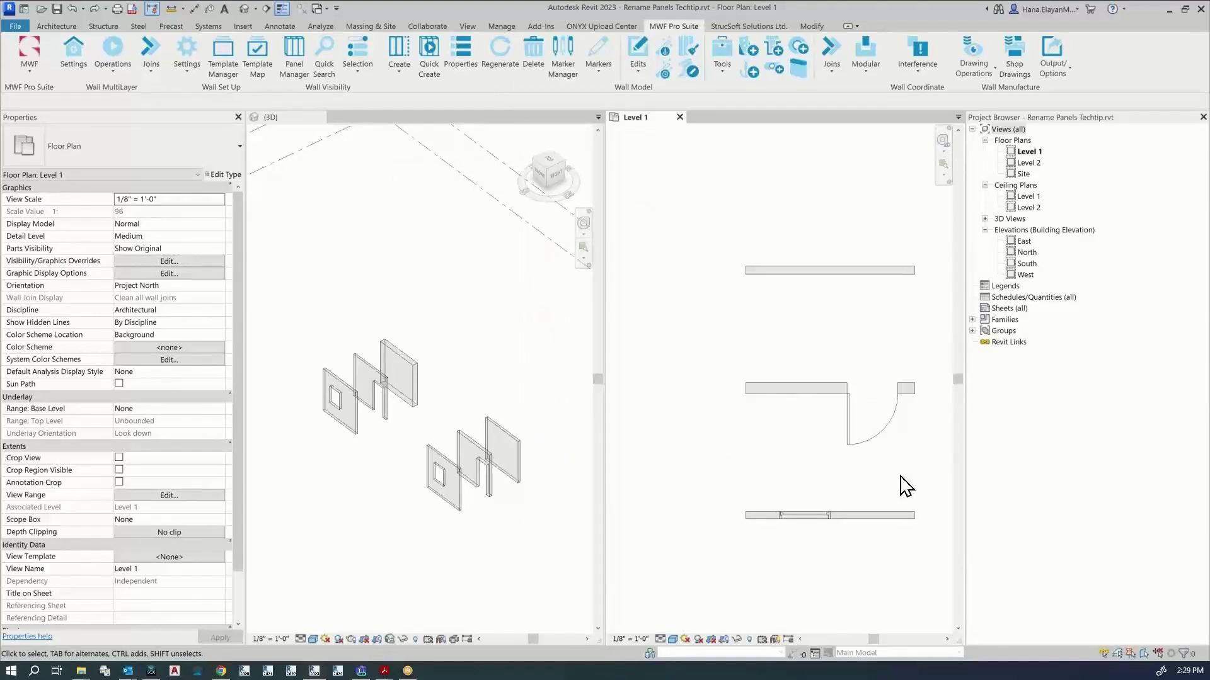
pyautogui.moveTo(905, 486); pyautogui.dragTo(837, 482, button='middle')
pyautogui.click(819, 519)
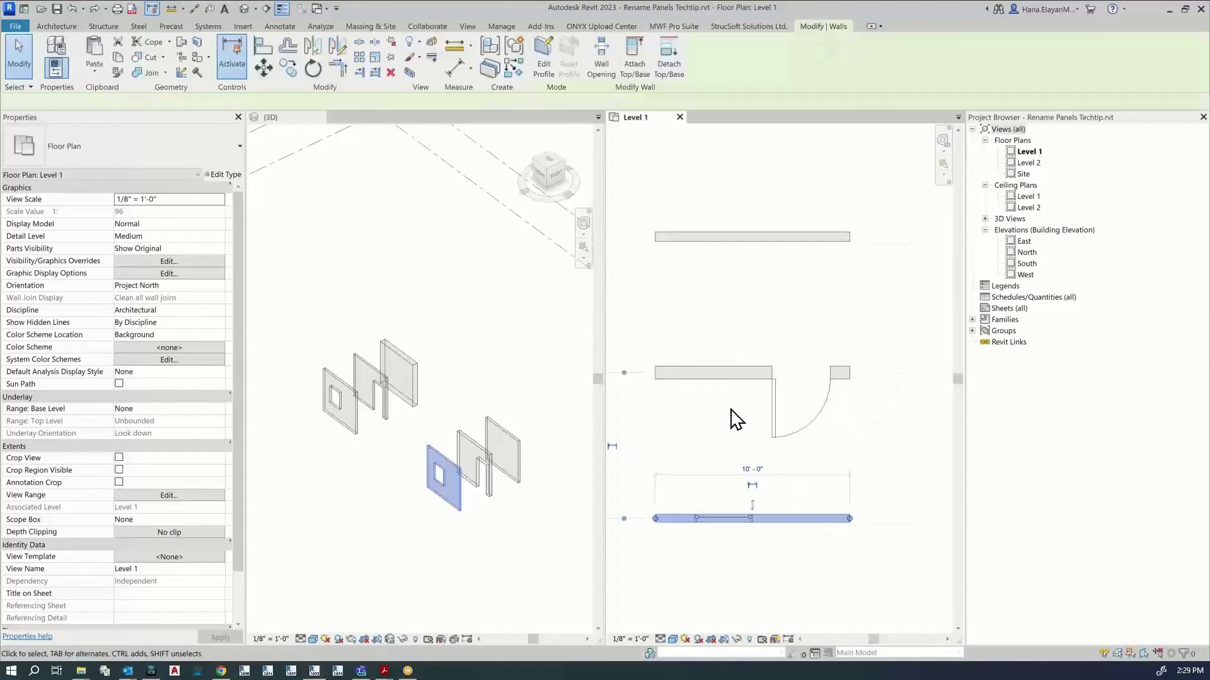
pyautogui.click(712, 373)
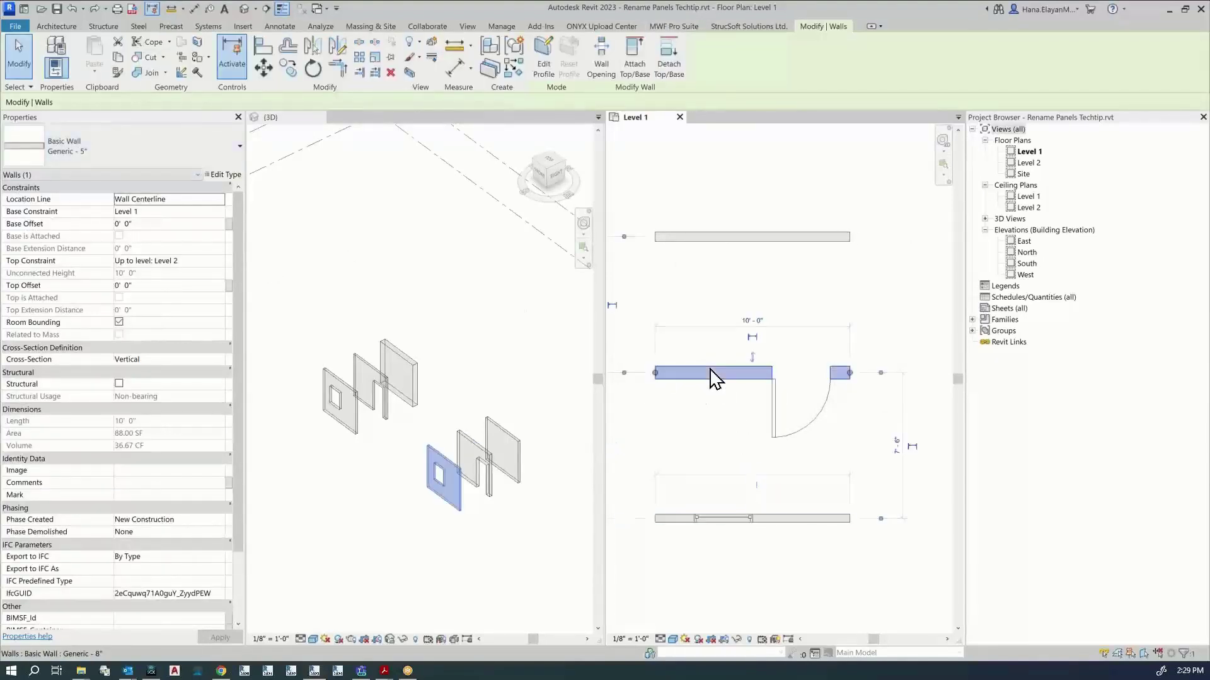
pyautogui.click(776, 238)
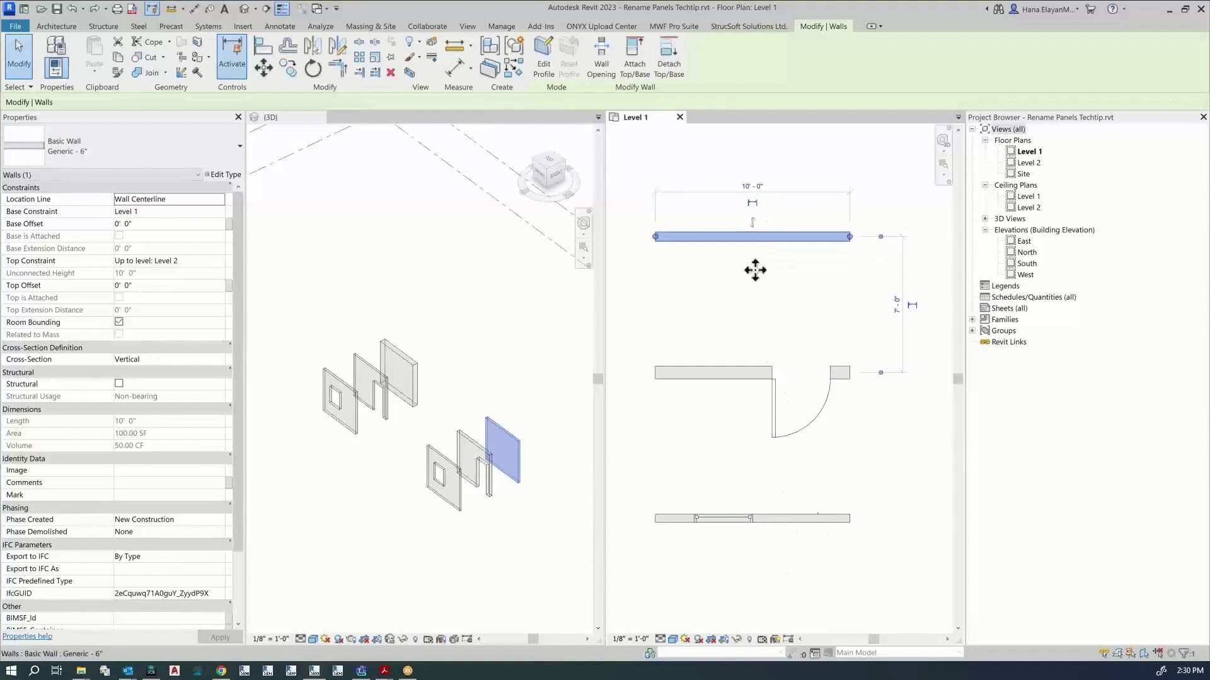
pyautogui.click(766, 321)
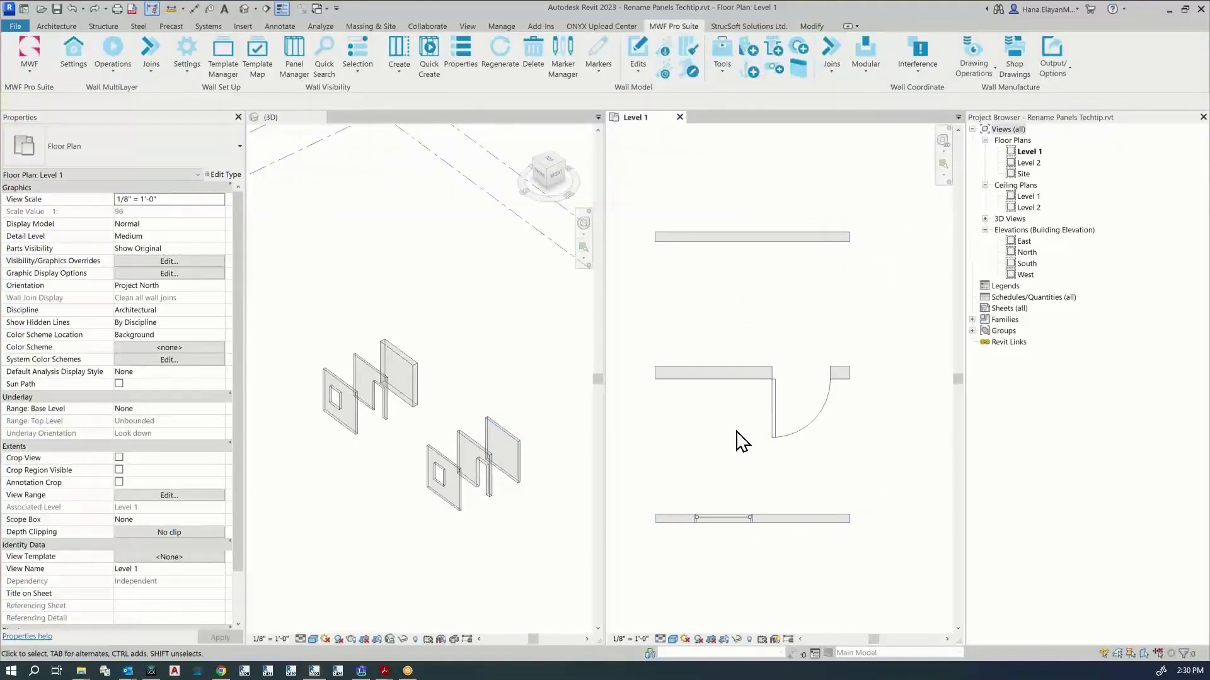
# Re-centre the plan and recheck the bottom, middle and top wall types.
pyautogui.scroll(-3, 742, 452)
pyautogui.moveTo(756, 485); pyautogui.dragTo(655, 453, button='middle')
pyautogui.scroll(2, 716, 472)
pyautogui.click(655, 453)
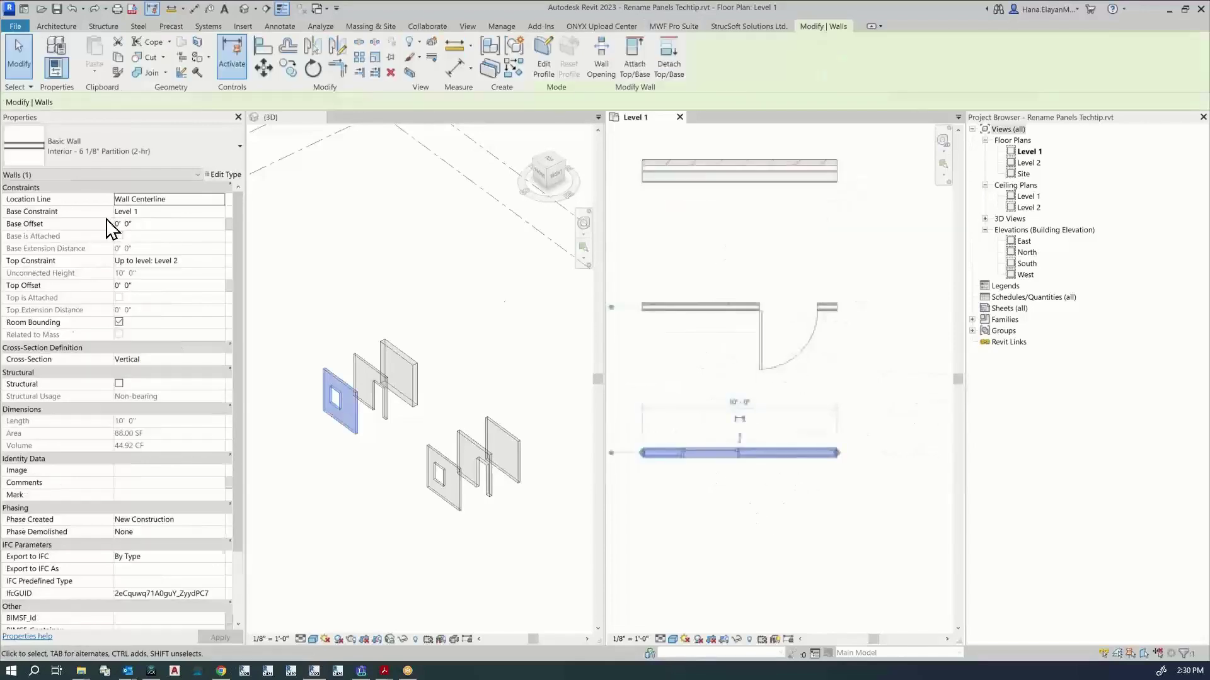
pyautogui.click(668, 306)
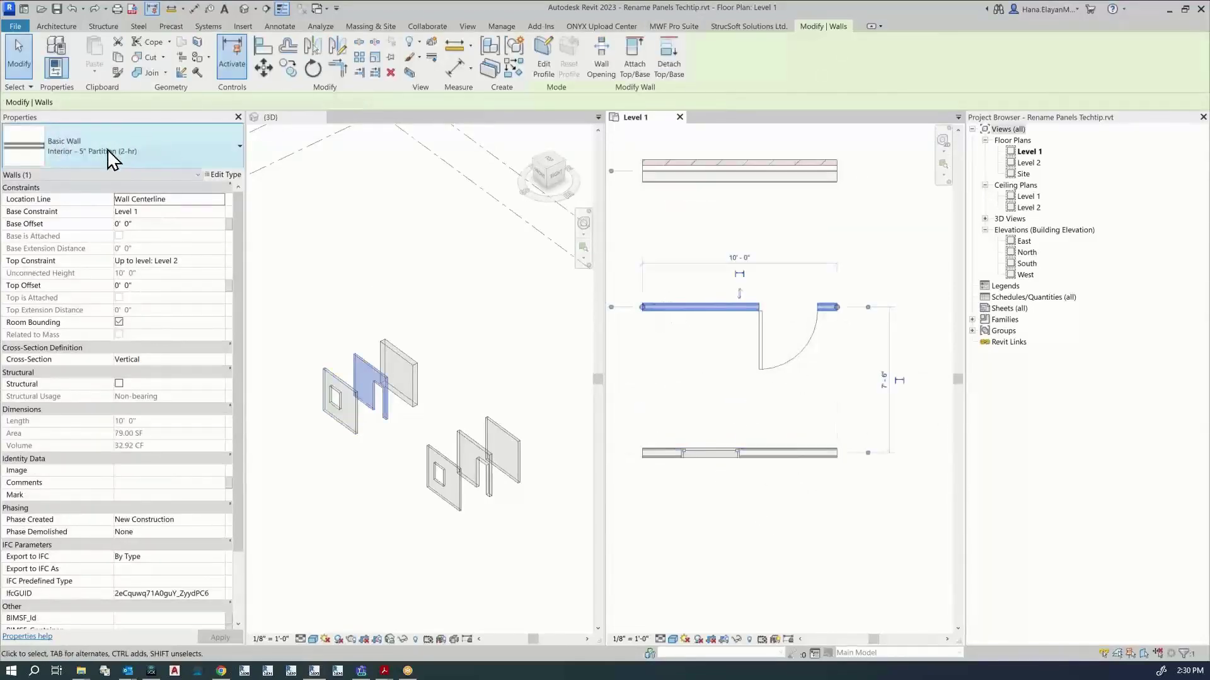
pyautogui.click(698, 172)
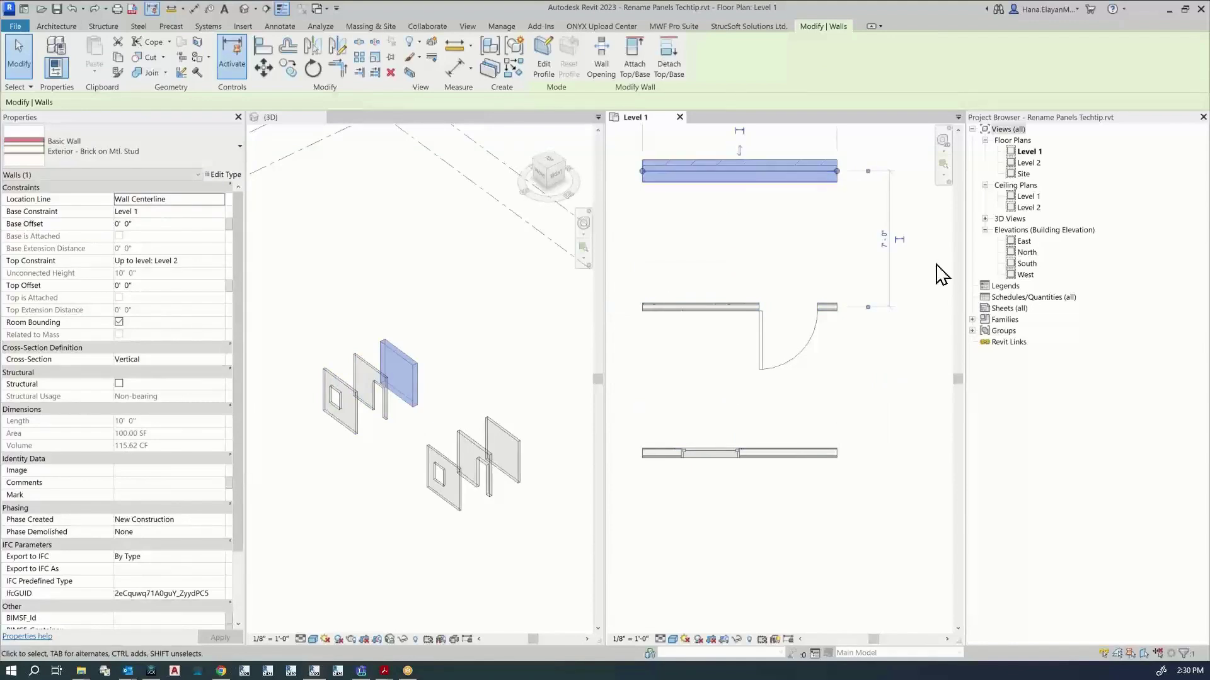
pyautogui.click(835, 549)
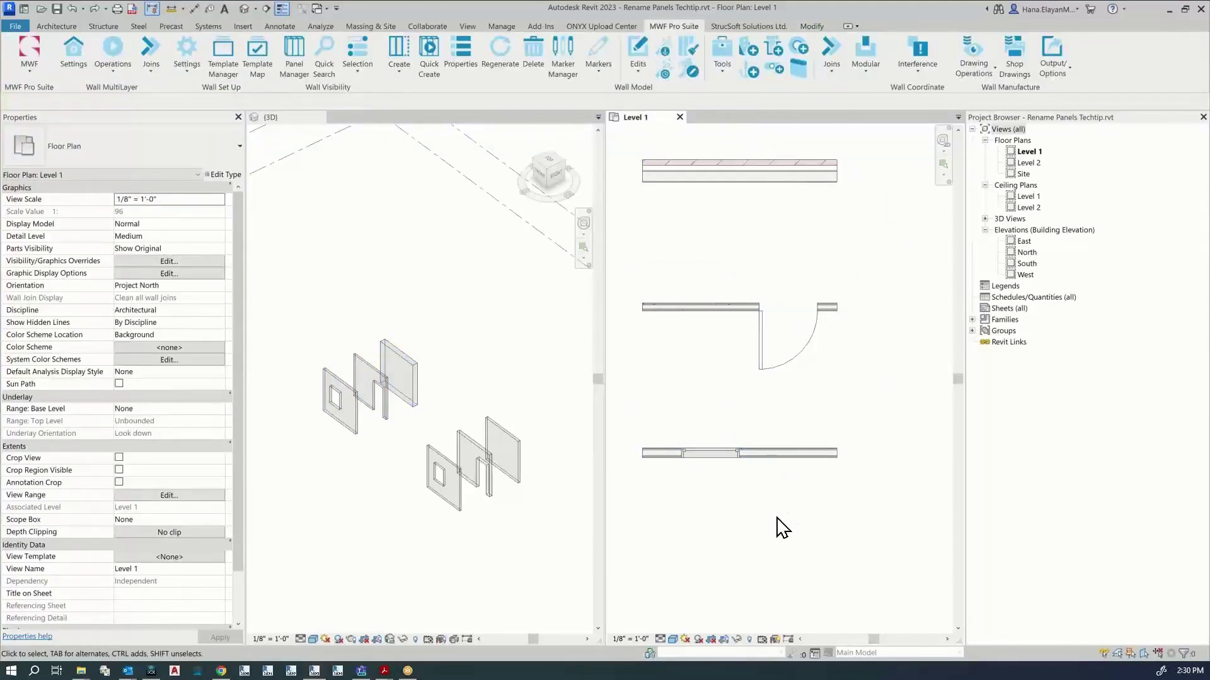
# Select the top 10'-0" Generic - 6" wall for panelling.
pyautogui.scroll(-2, 737, 532)
pyautogui.scroll(5, 764, 499)
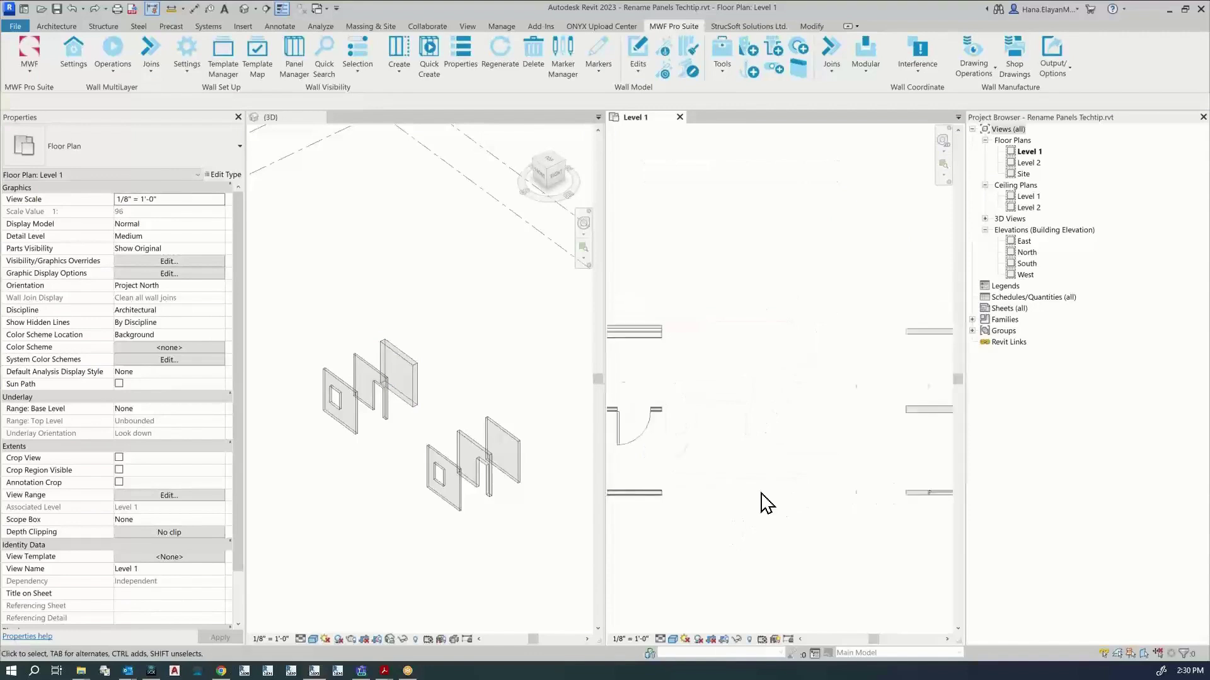
pyautogui.scroll(-3, 765, 500)
pyautogui.scroll(-2, 737, 504)
pyautogui.scroll(3, 775, 424)
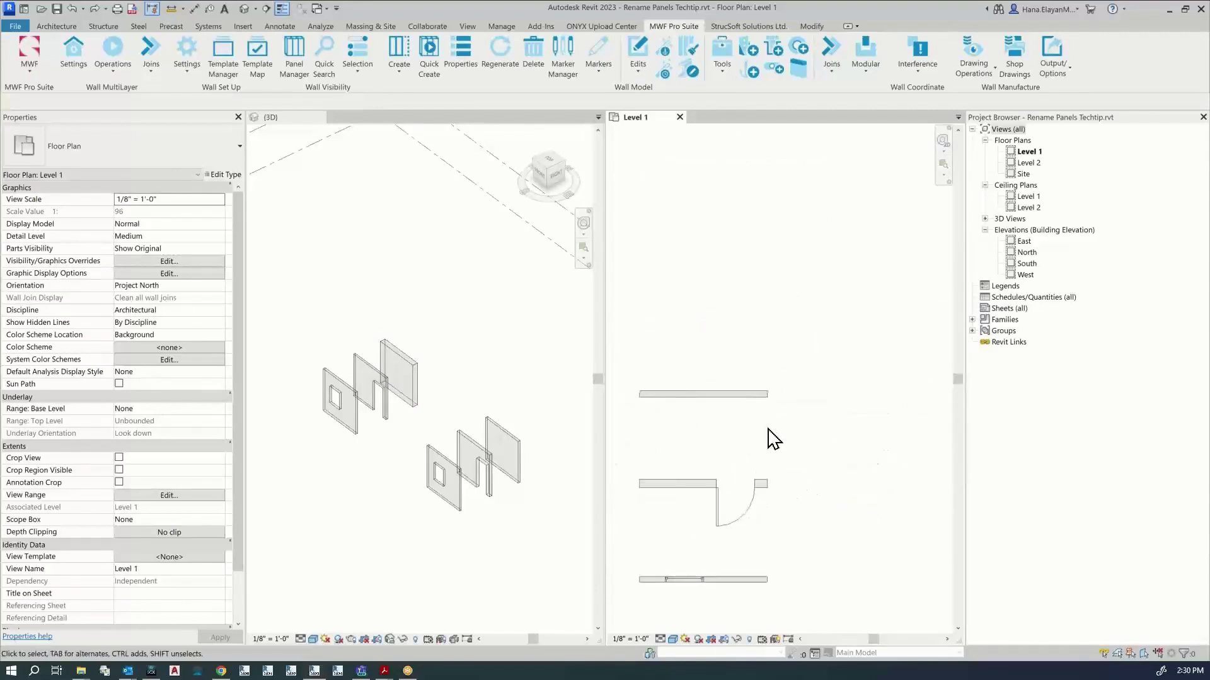
pyautogui.moveTo(774, 439); pyautogui.dragTo(827, 451, button='middle')
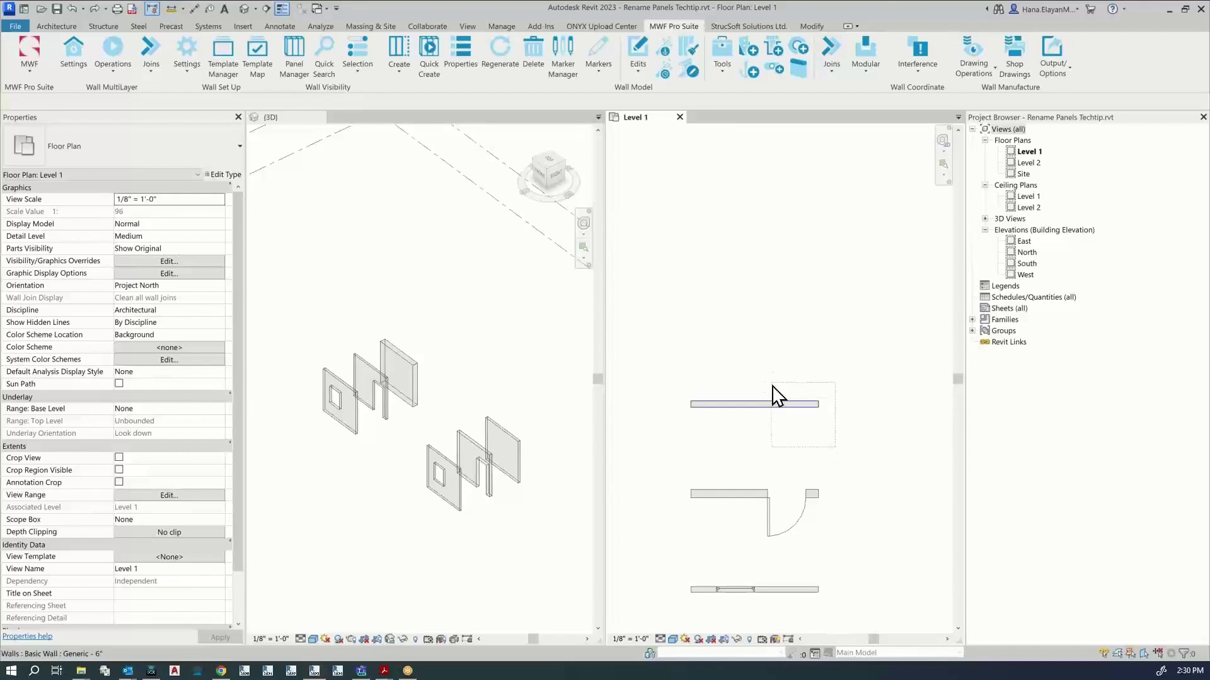
pyautogui.click(762, 404)
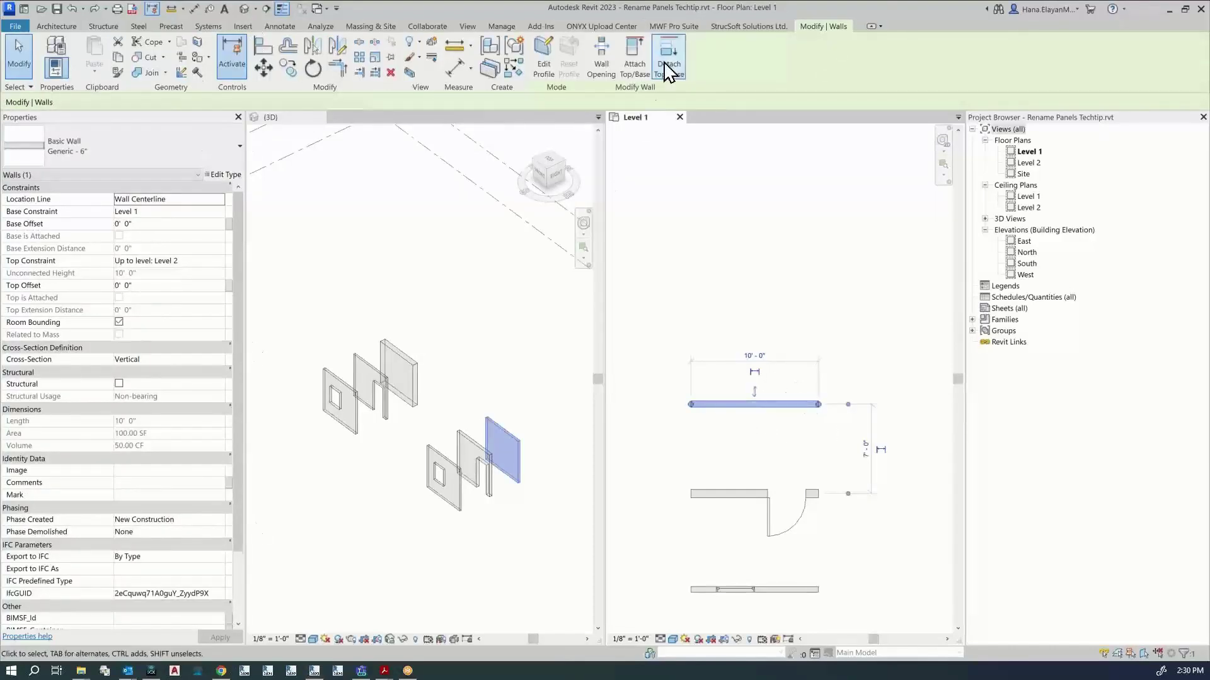
pyautogui.click(676, 26)
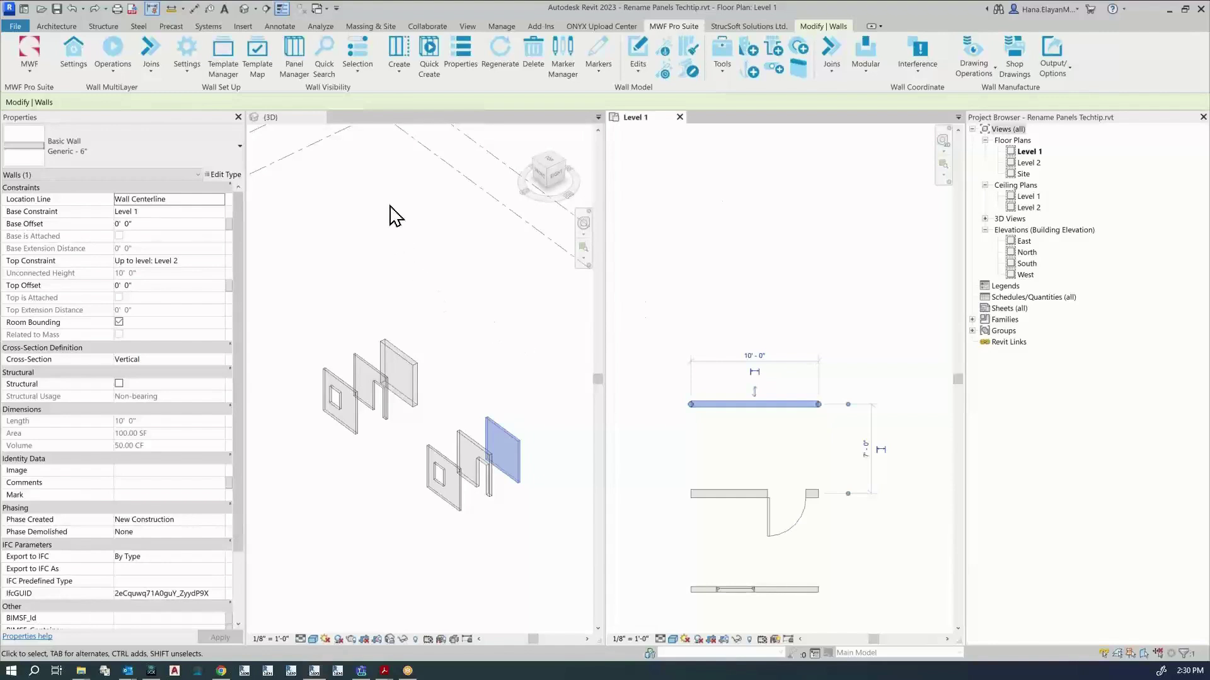
# Open the wall's panel settings and make Light Gauge the active framing template.
pyautogui.click(399, 55)
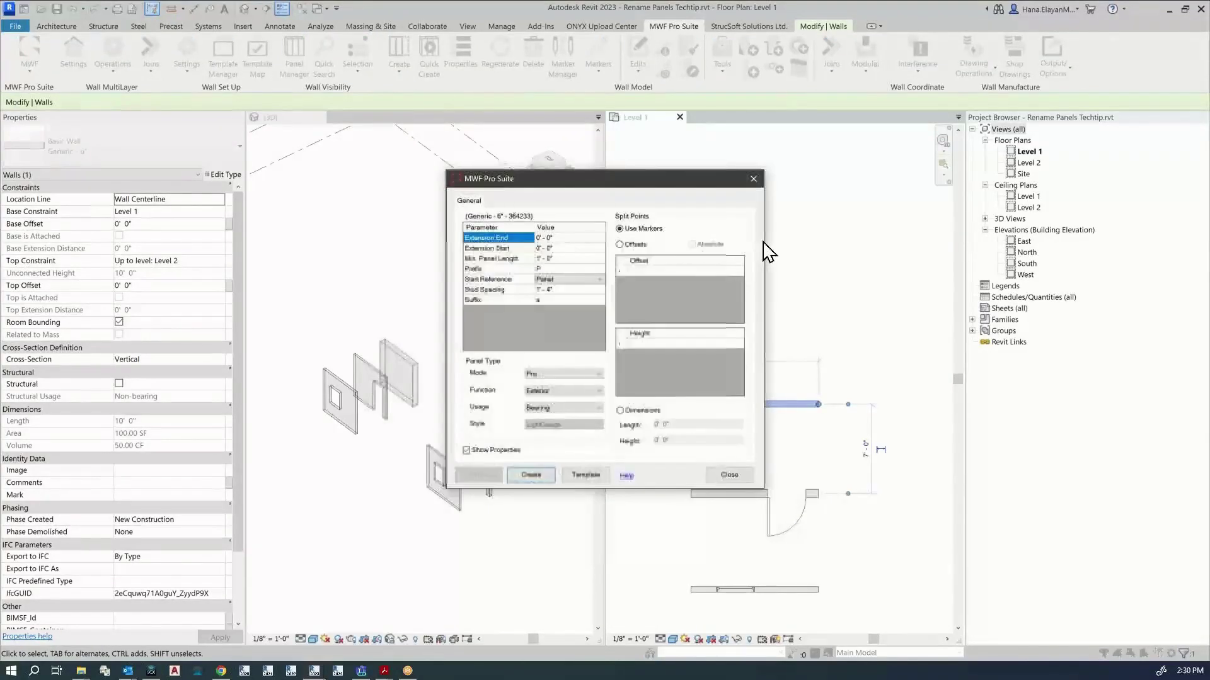
pyautogui.moveTo(651, 178); pyautogui.dragTo(641, 143)
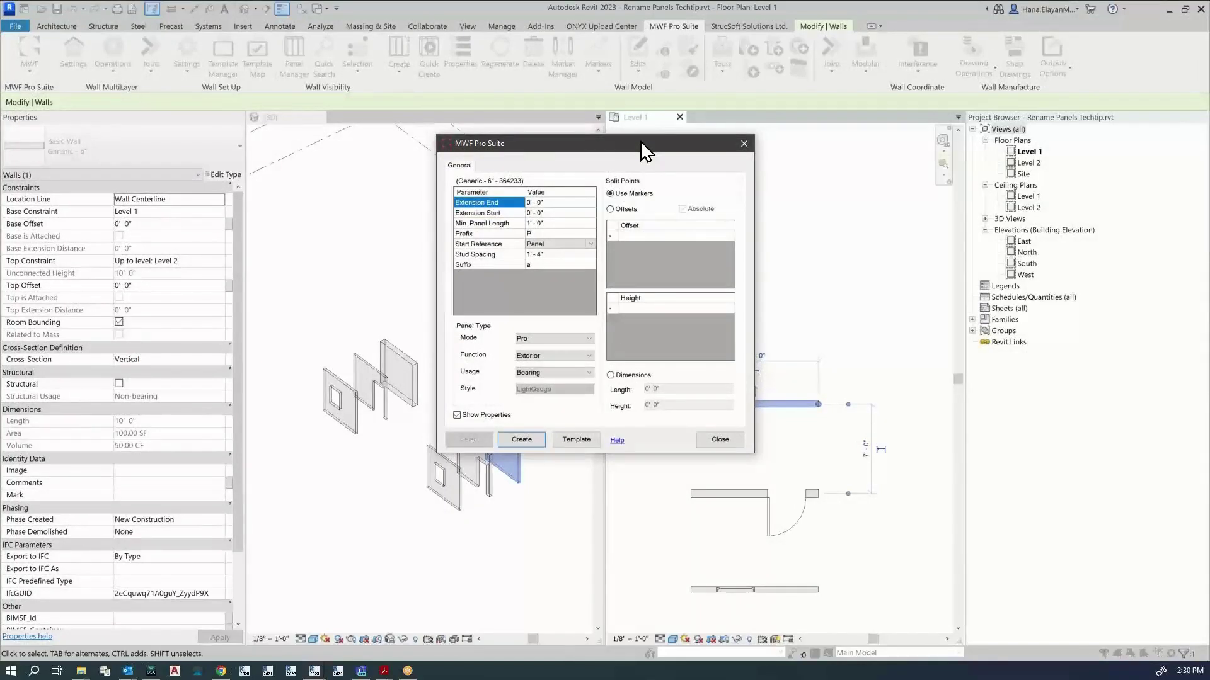
pyautogui.click(576, 439)
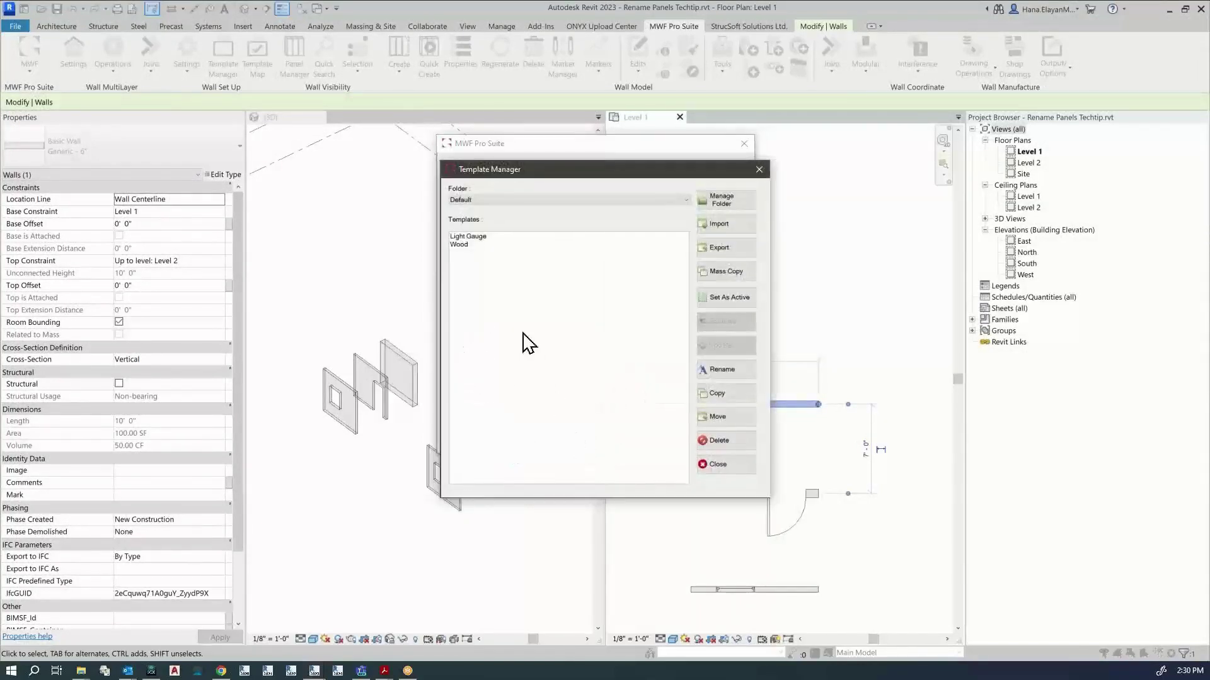
pyautogui.click(477, 238)
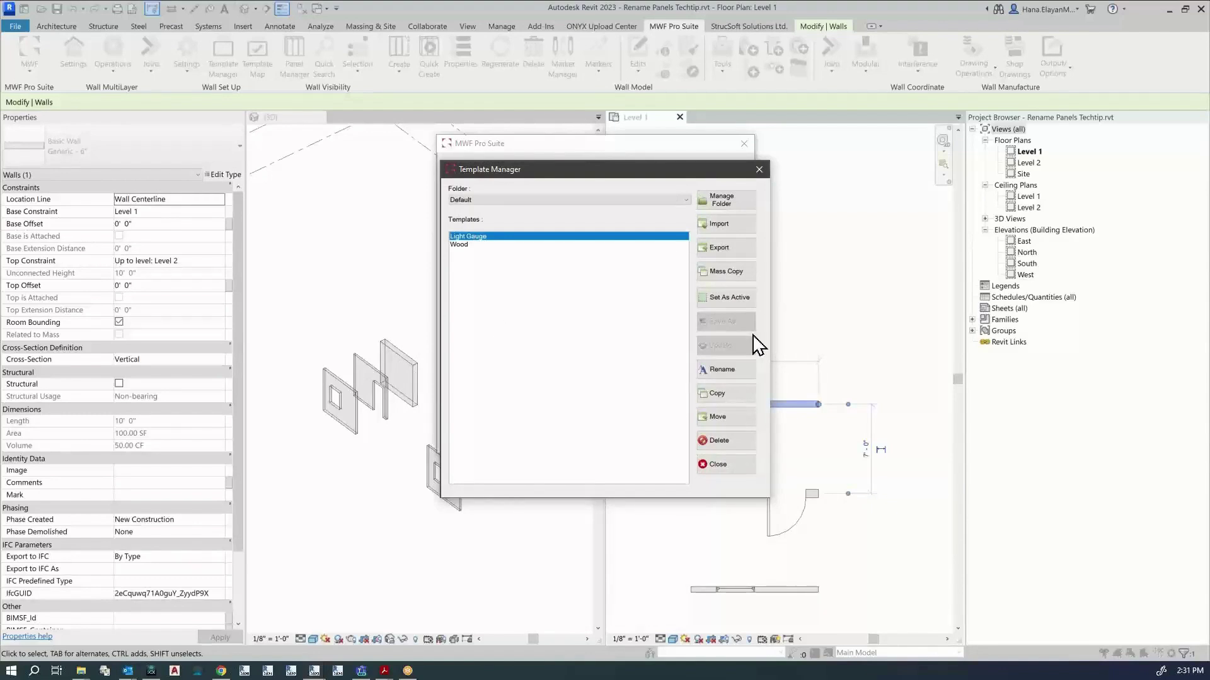
pyautogui.click(737, 301)
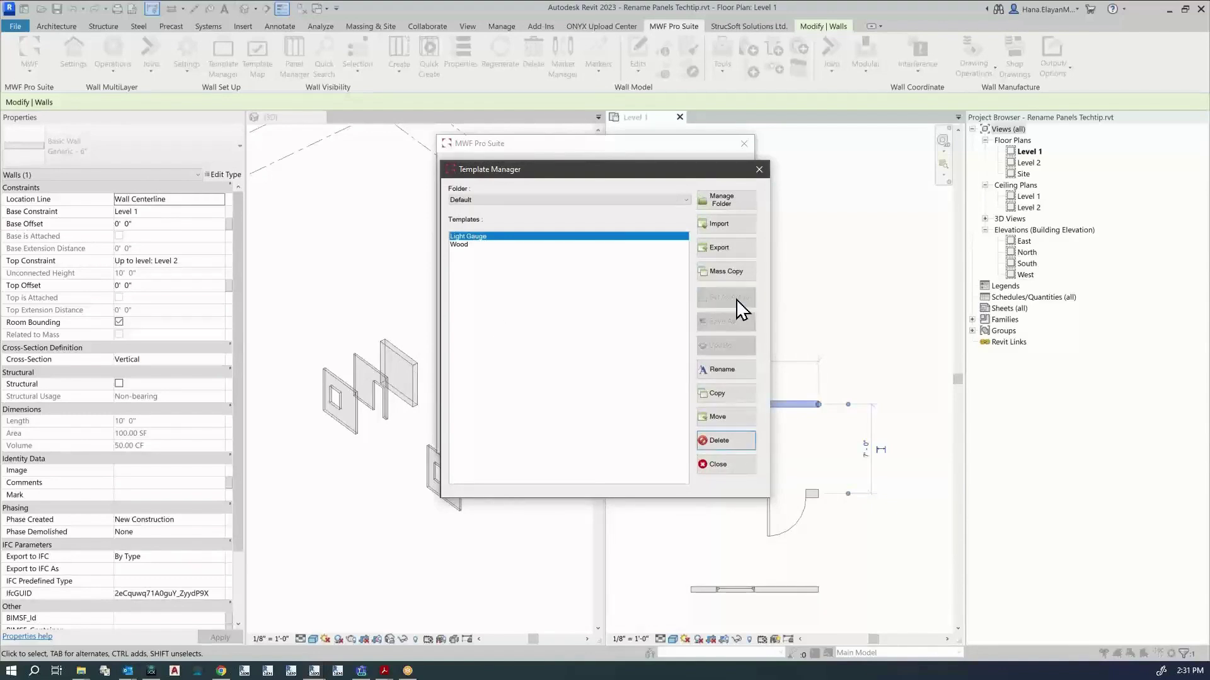
pyautogui.click(720, 469)
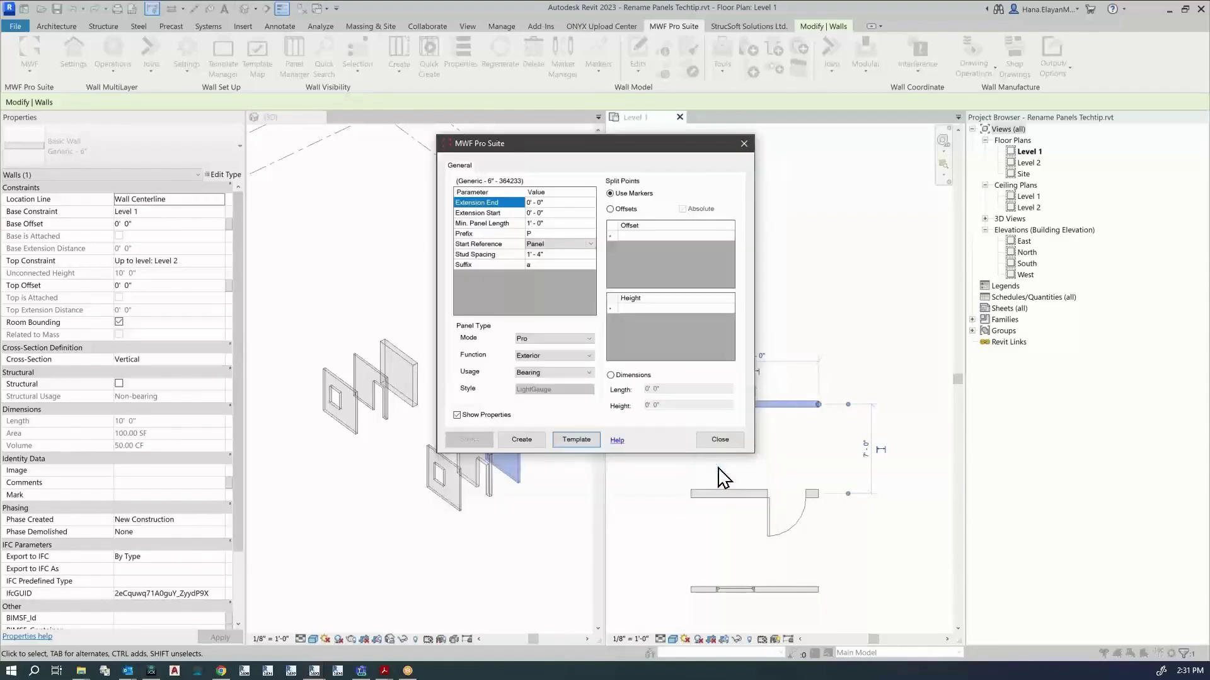
# Review the Start Reference and Panel1 name Prefix, leaving the Suffix empty.
pyautogui.click(522, 439)
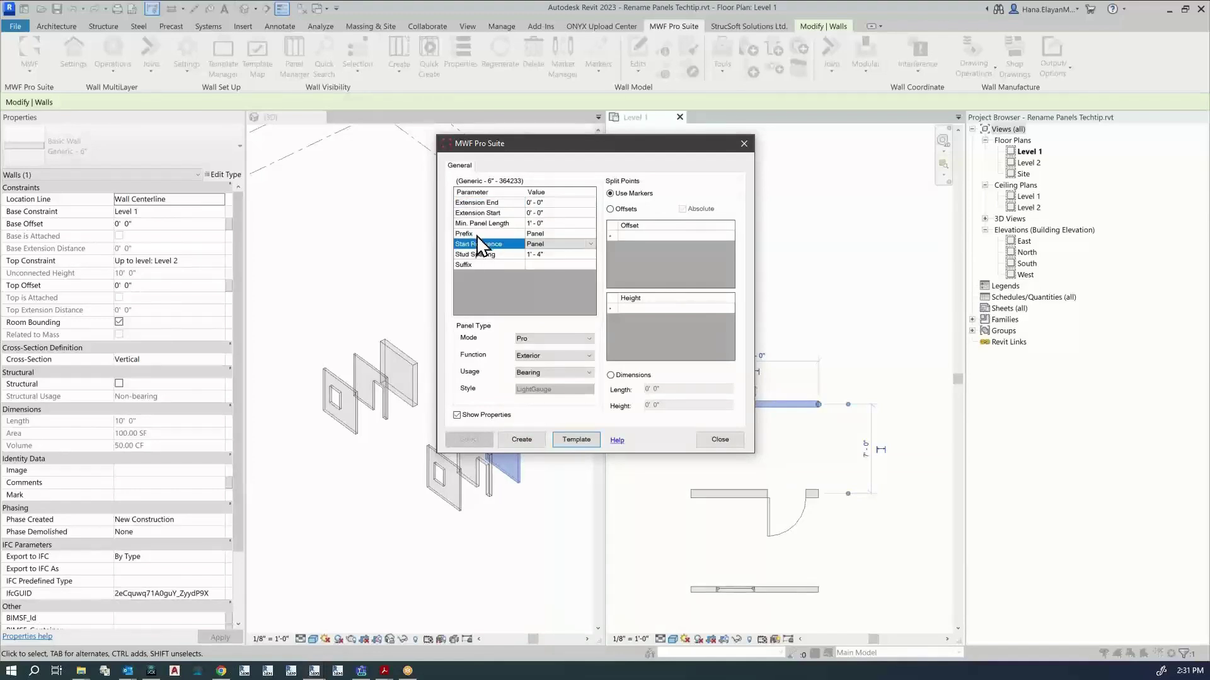
pyautogui.click(560, 234)
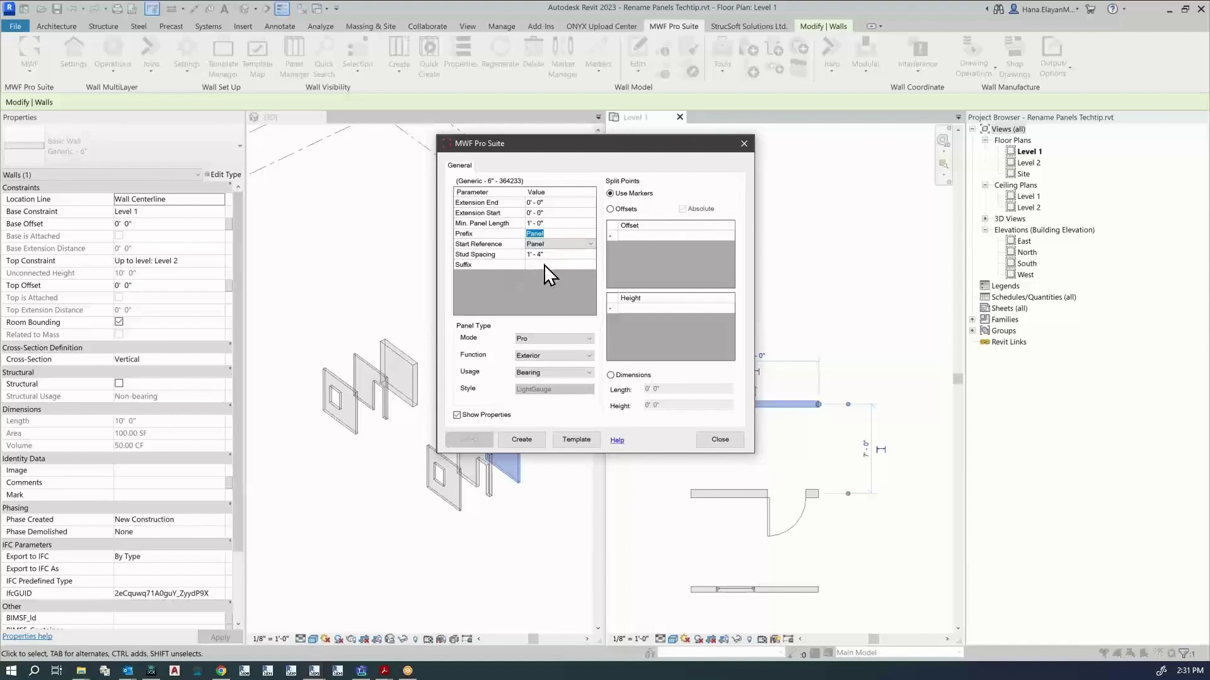
pyautogui.click(543, 264)
pyautogui.click(521, 440)
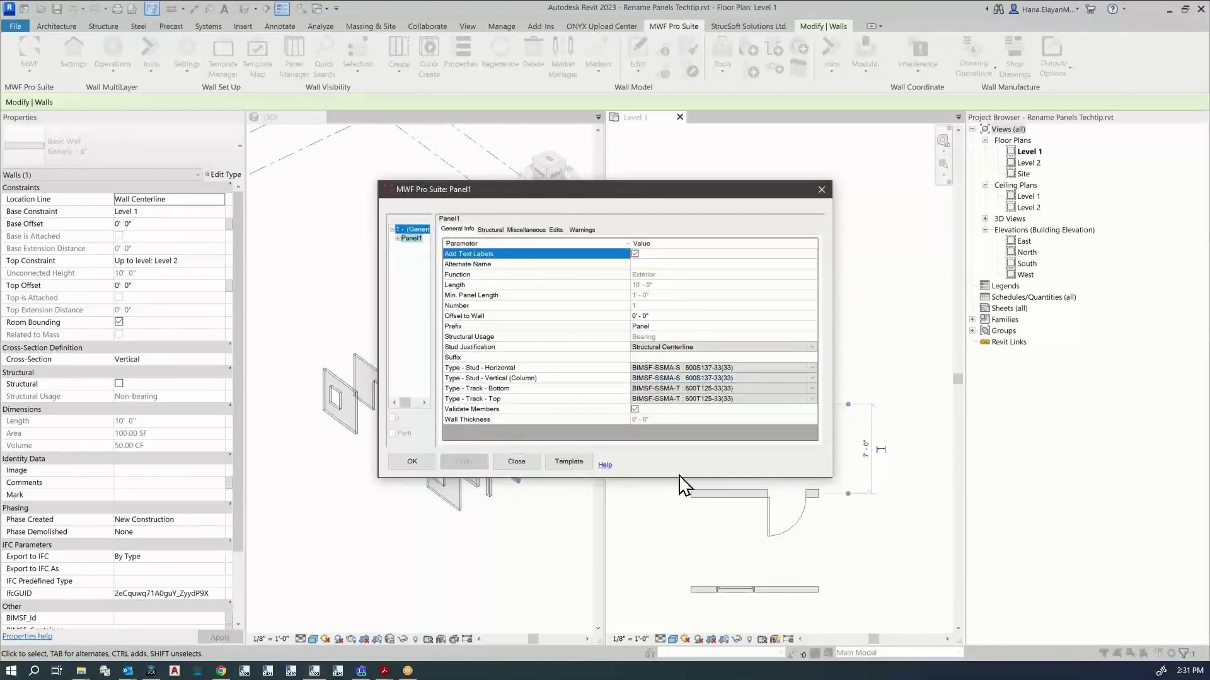
# Create Panel1 with its studs and re-centre the Level 1 plan to view its label.
pyautogui.click(413, 462)
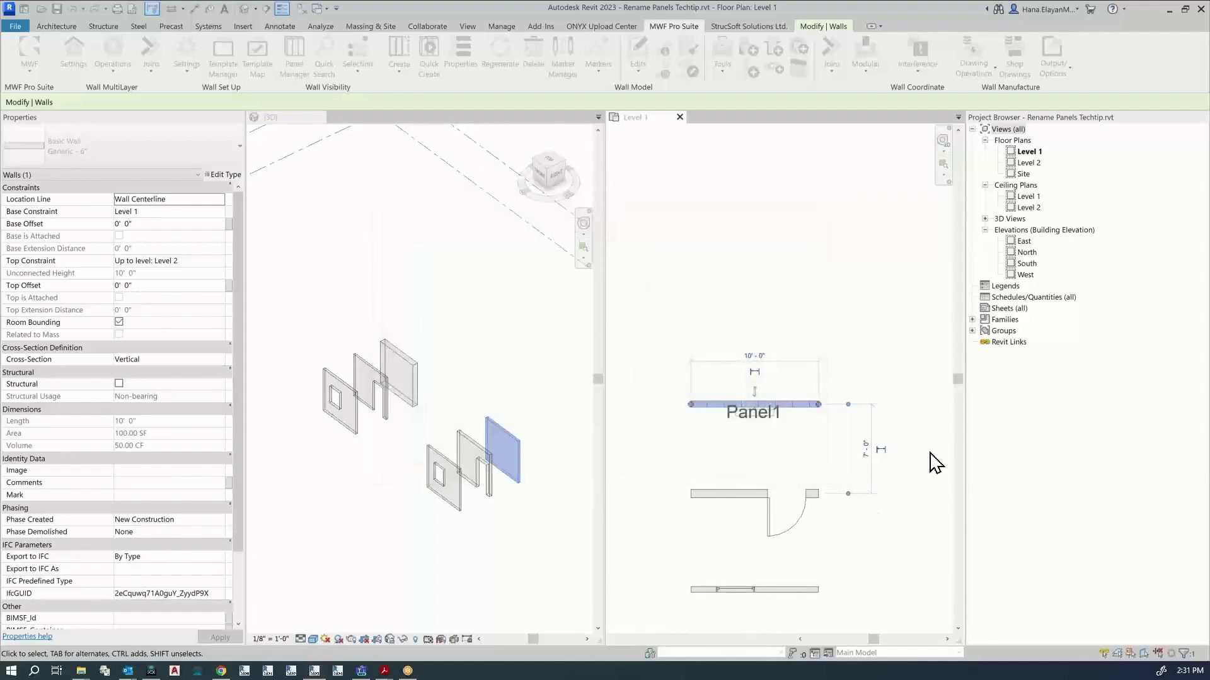
pyautogui.click(923, 479)
pyautogui.scroll(3, 737, 447)
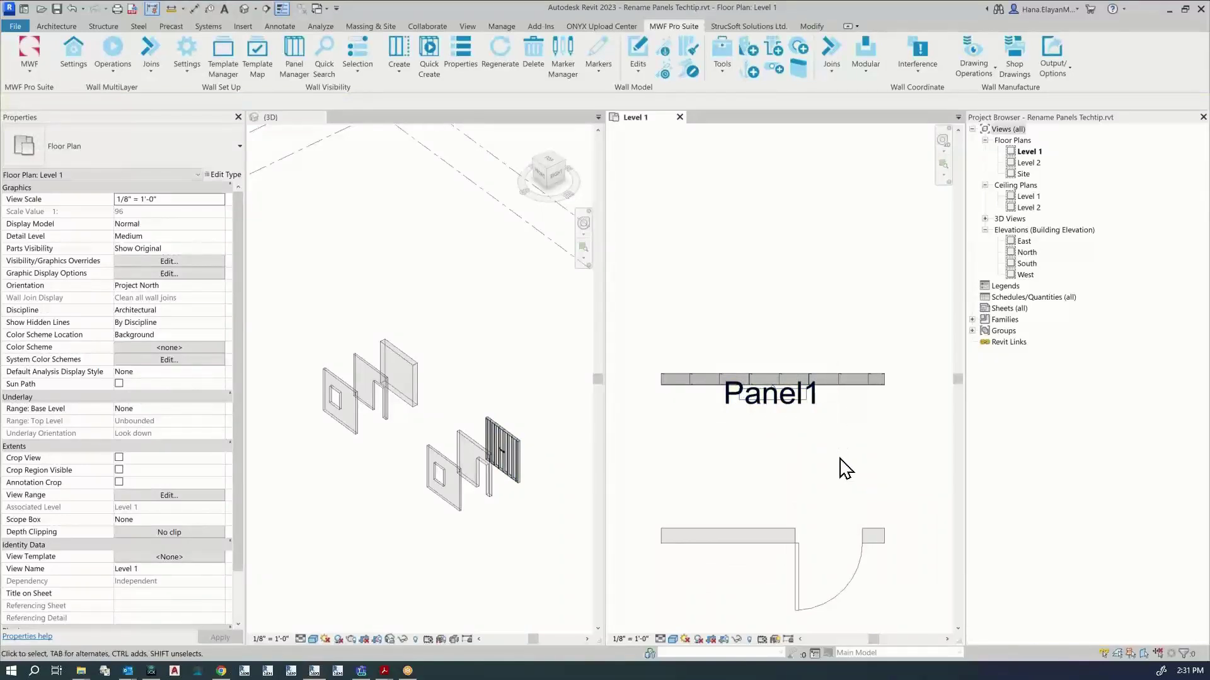
pyautogui.scroll(-3, 842, 466)
pyautogui.moveTo(832, 485); pyautogui.dragTo(796, 415, button='middle')
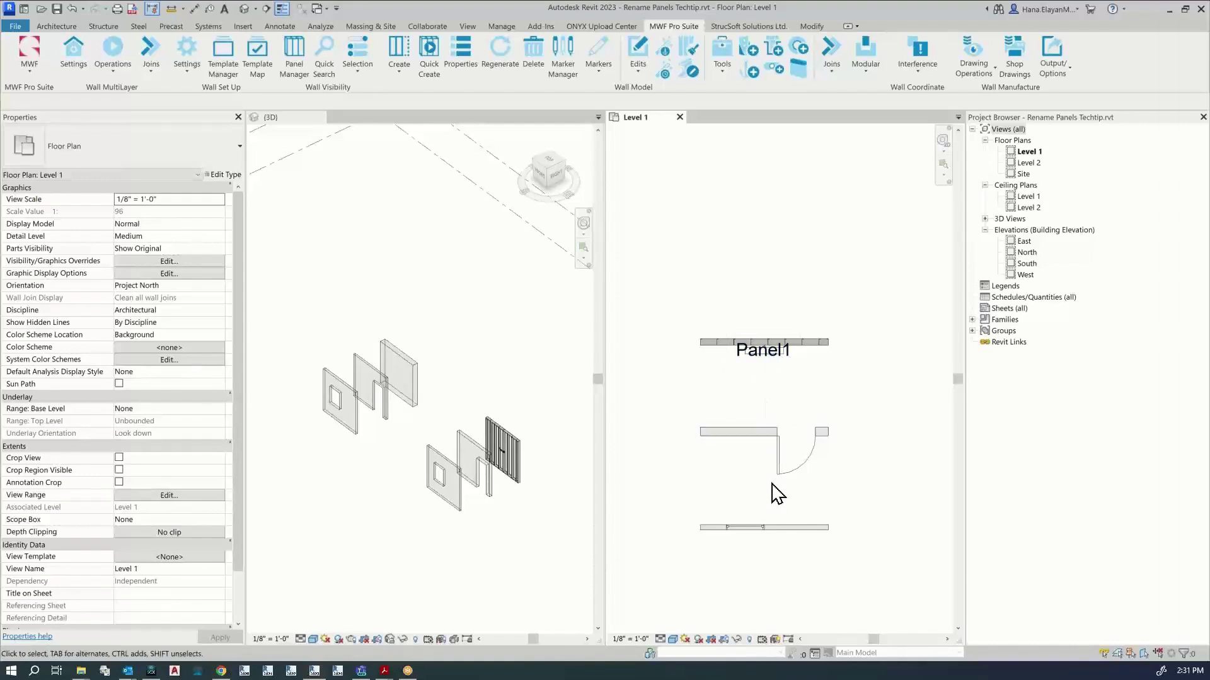
pyautogui.scroll(-3, 785, 485)
pyautogui.scroll(3, 798, 498)
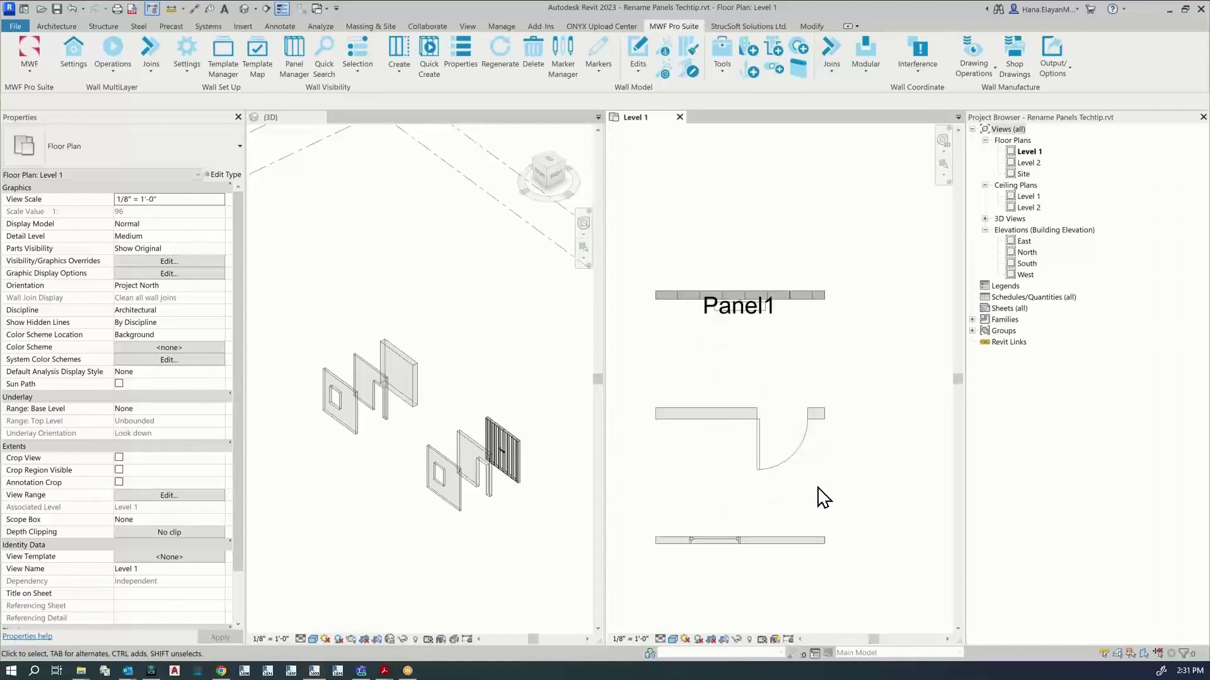
pyautogui.moveTo(822, 497); pyautogui.dragTo(855, 494, button='middle')
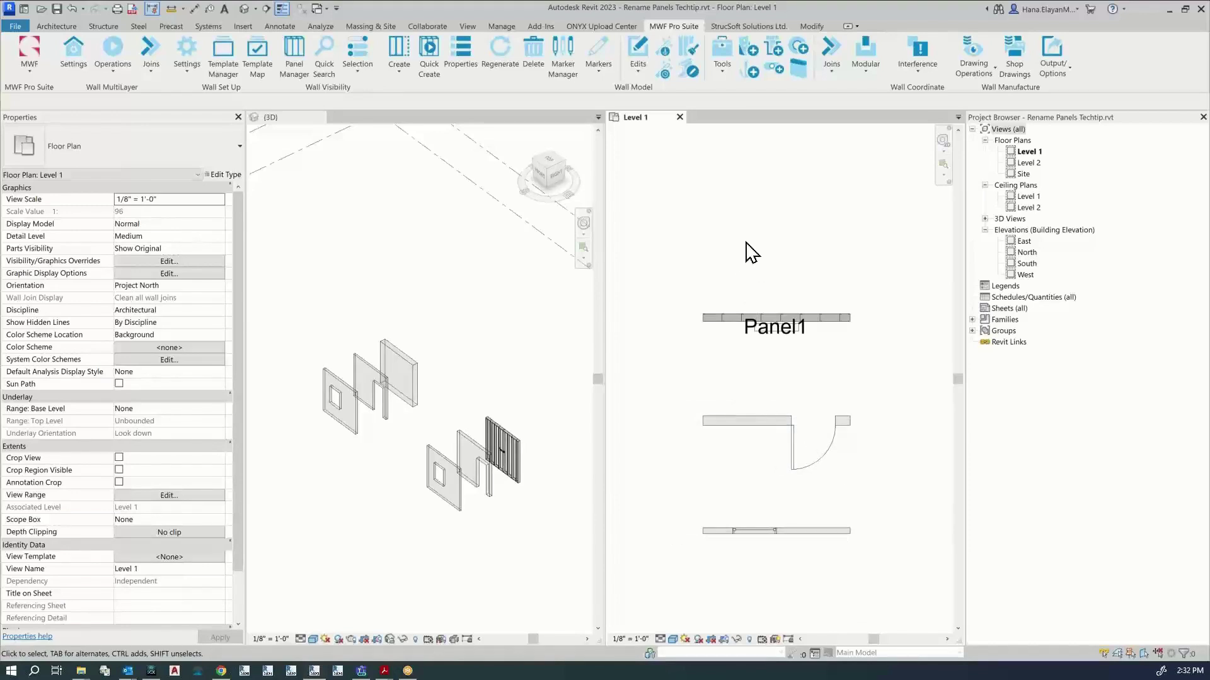
pyautogui.click(502, 28)
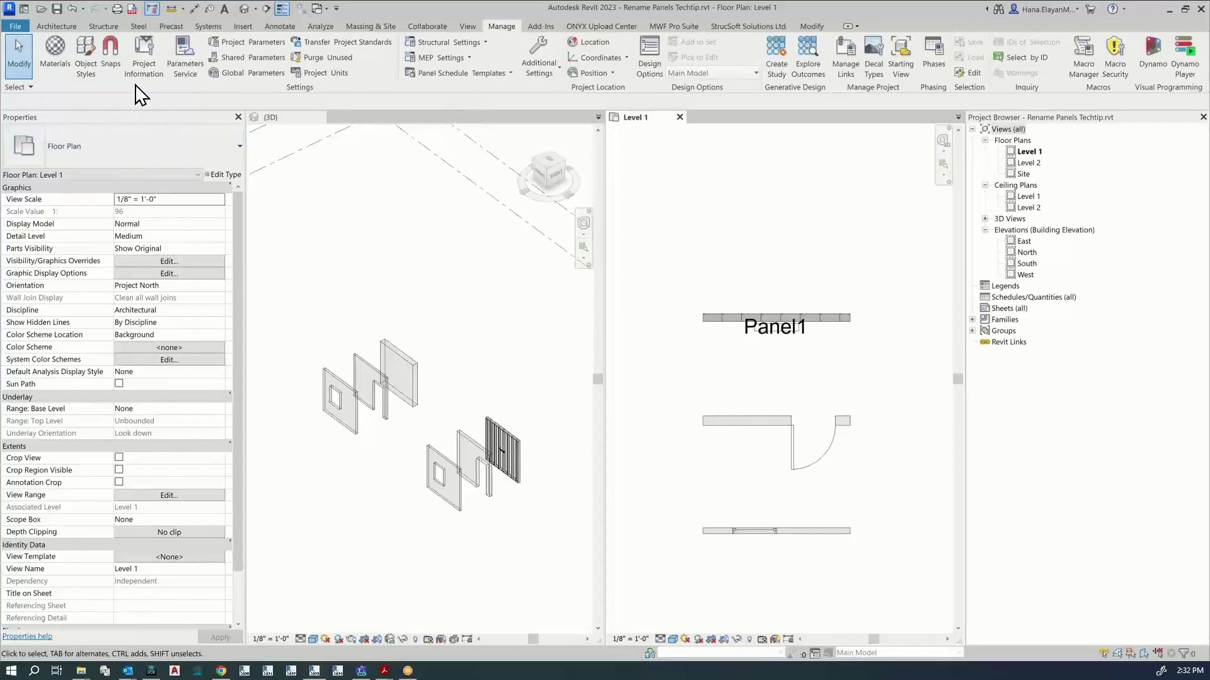
# Confirm BIMSF_LastPanelNum is 1 in Project Information, then select a Panel1 stud.
pyautogui.click(145, 61)
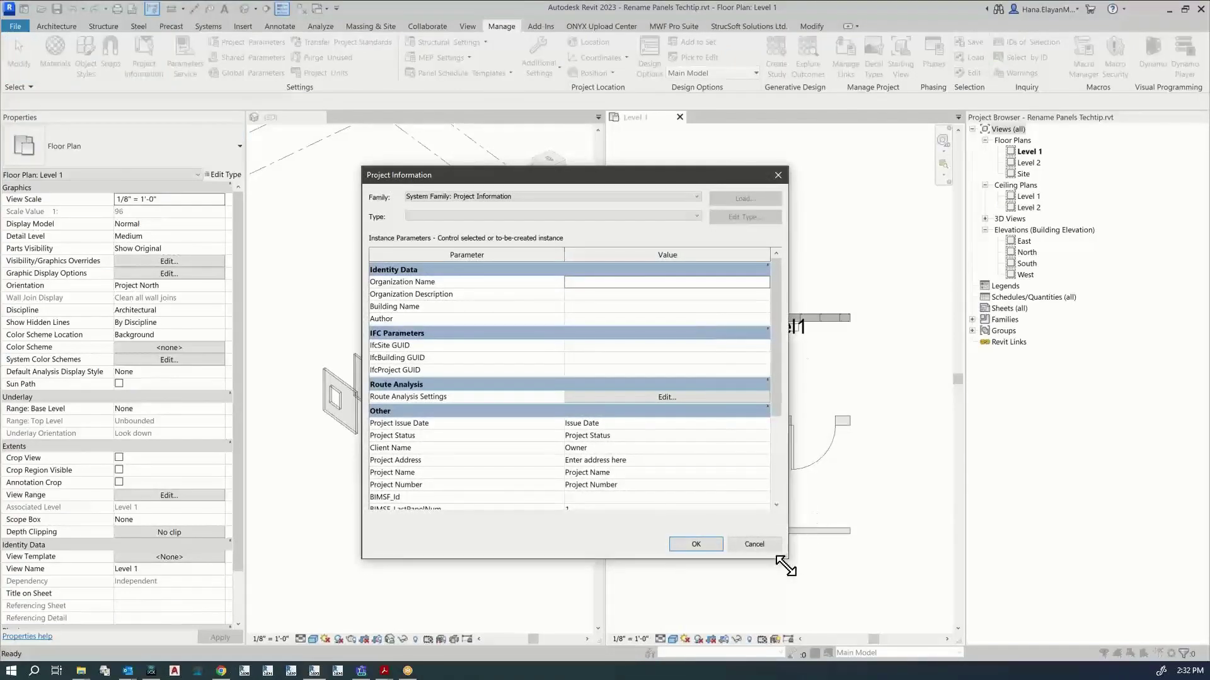
pyautogui.moveTo(787, 558); pyautogui.dragTo(805, 614)
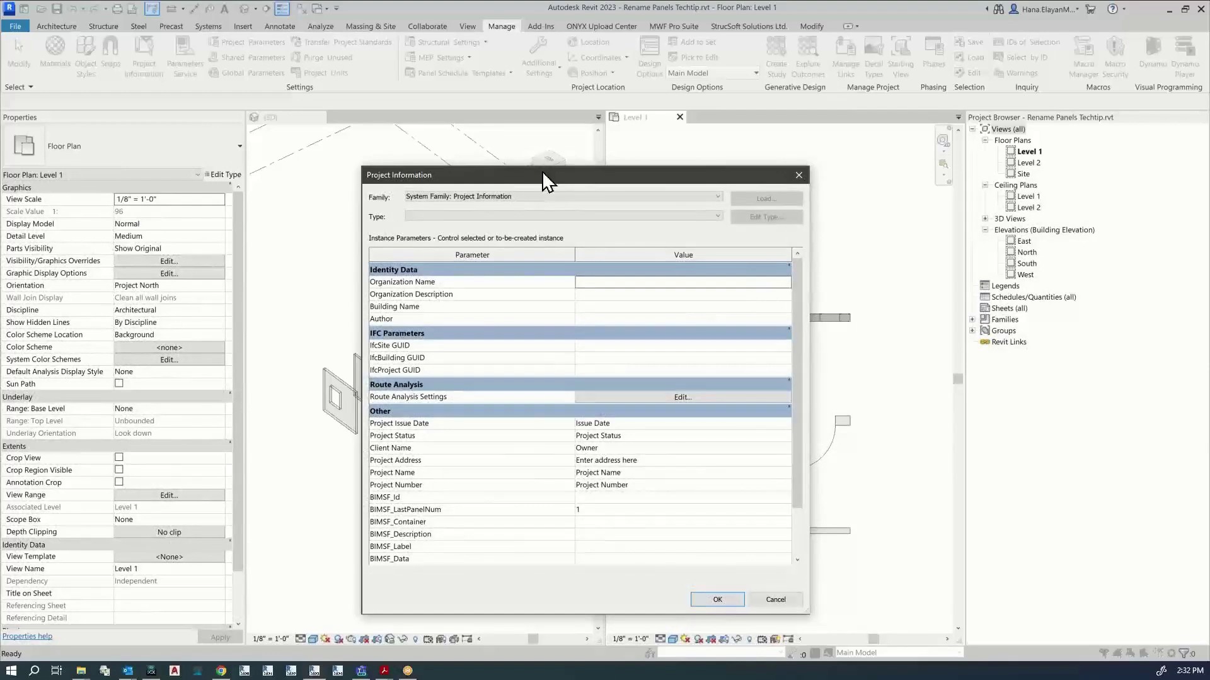
pyautogui.moveTo(542, 165); pyautogui.dragTo(548, 99)
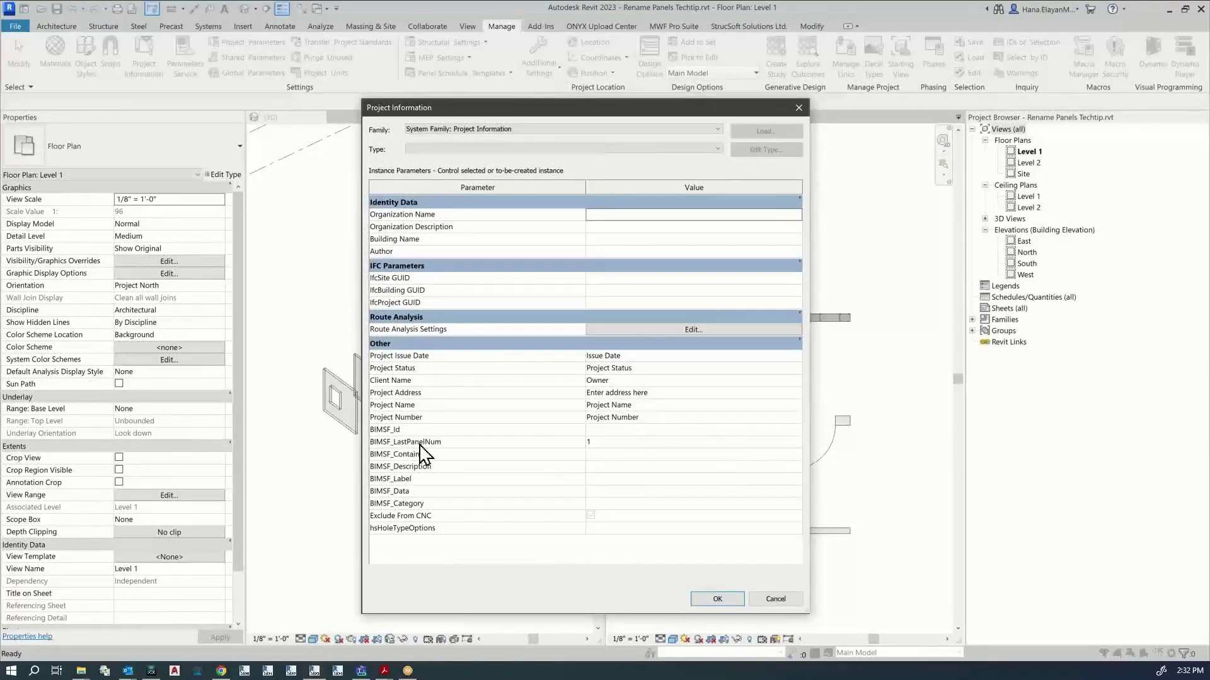
pyautogui.click(602, 444)
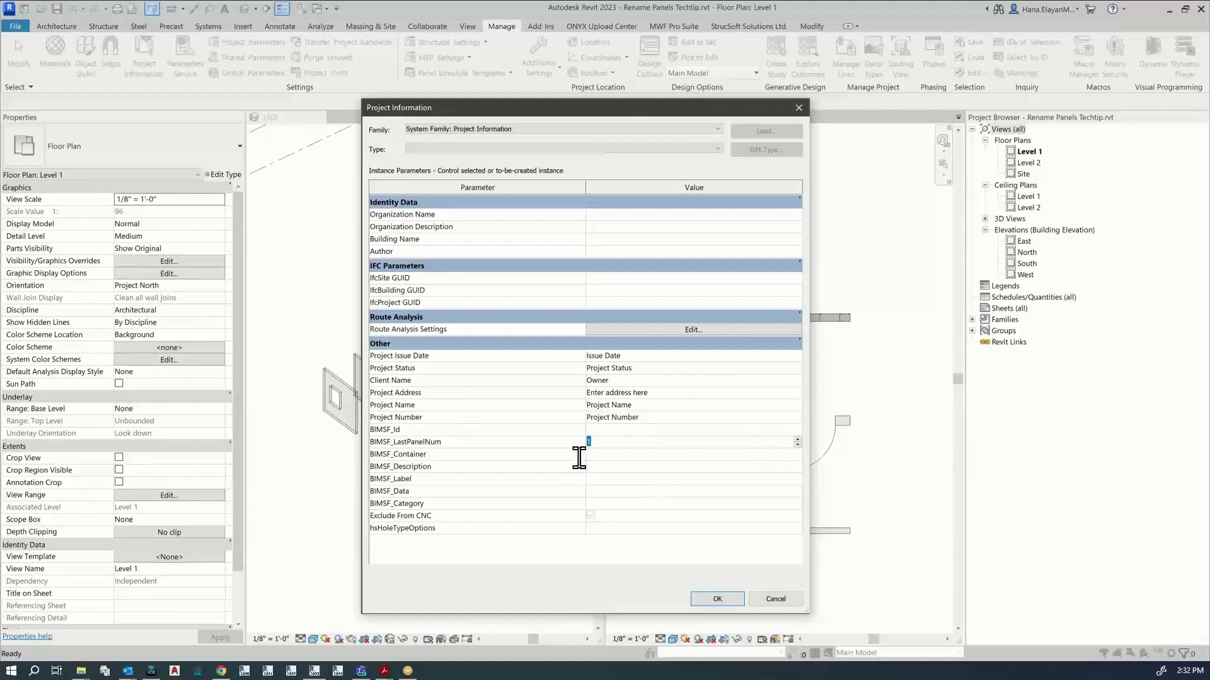
pyautogui.click(719, 599)
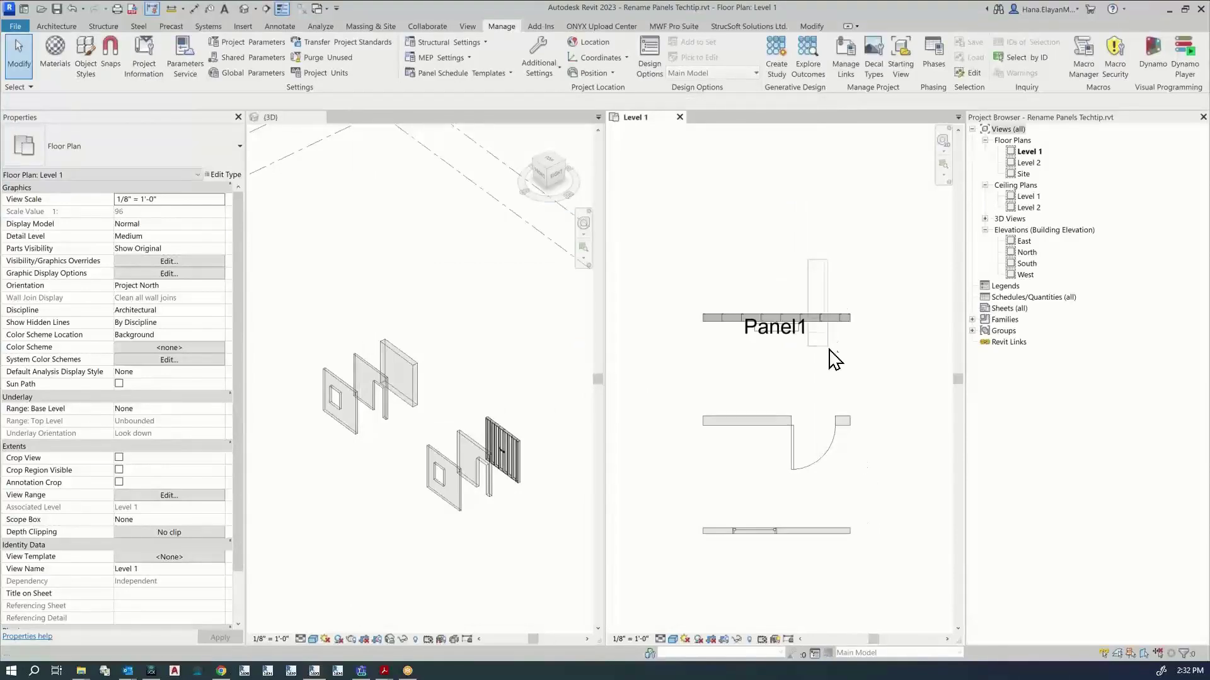
pyautogui.click(833, 317)
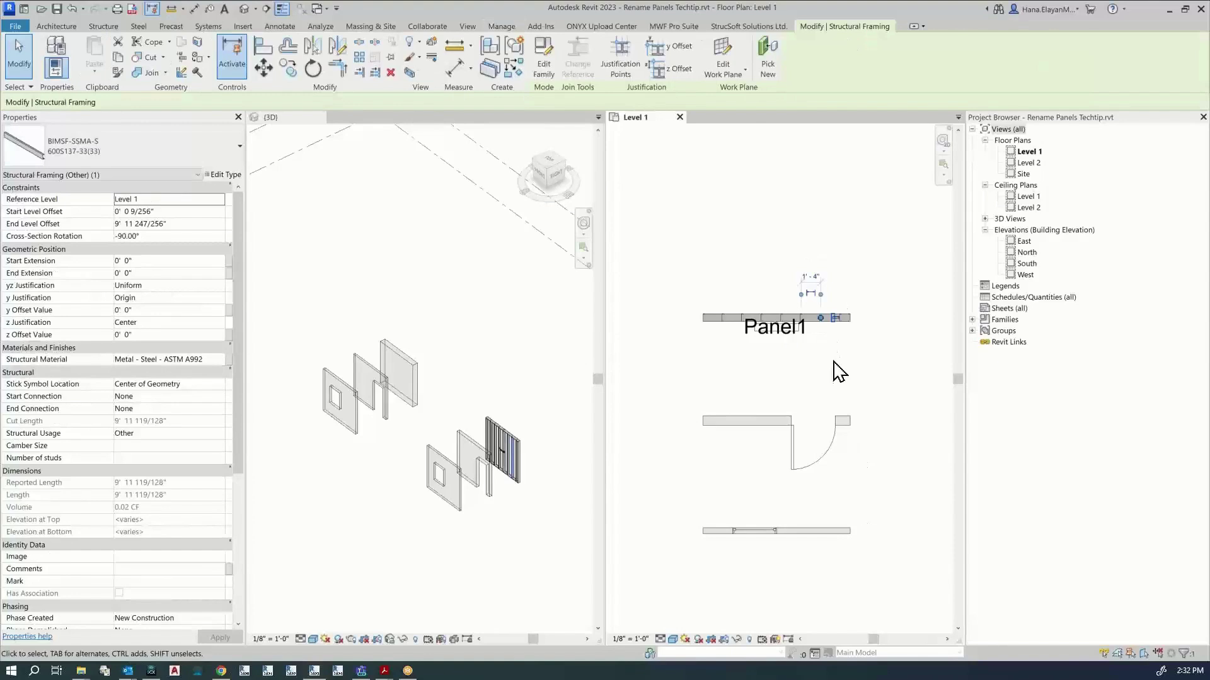
pyautogui.click(673, 25)
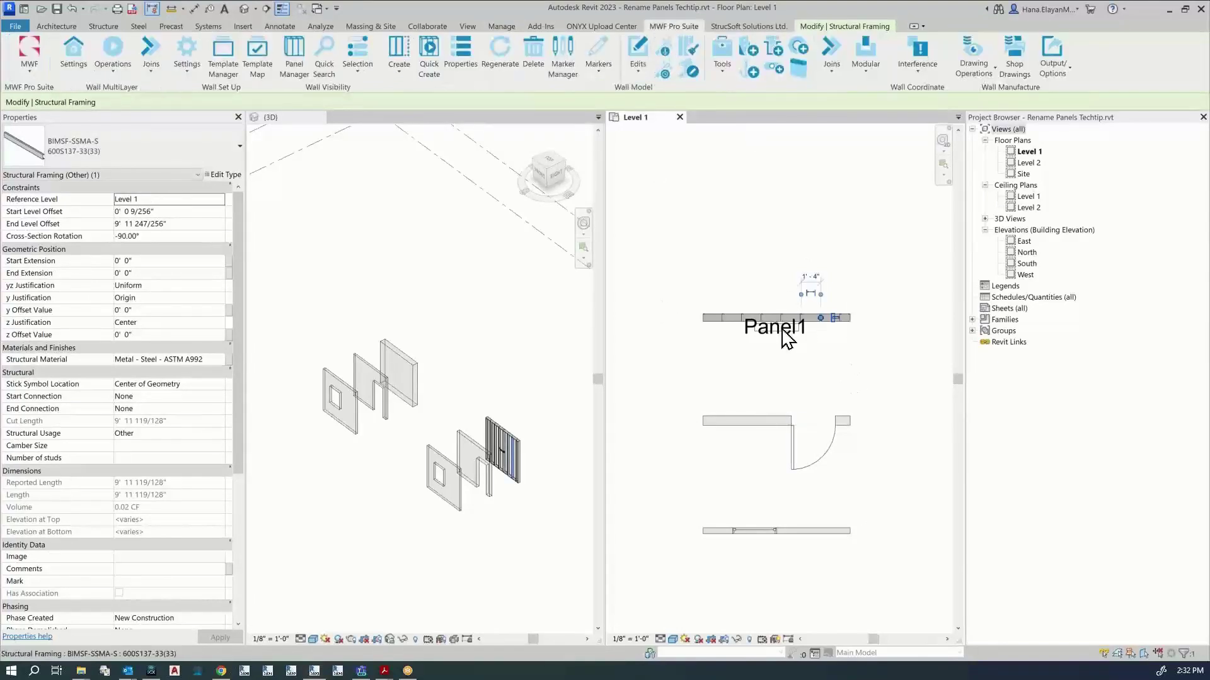
# Change Panel1's name Prefix from Panel to P in its panel properties.
pyautogui.click(461, 55)
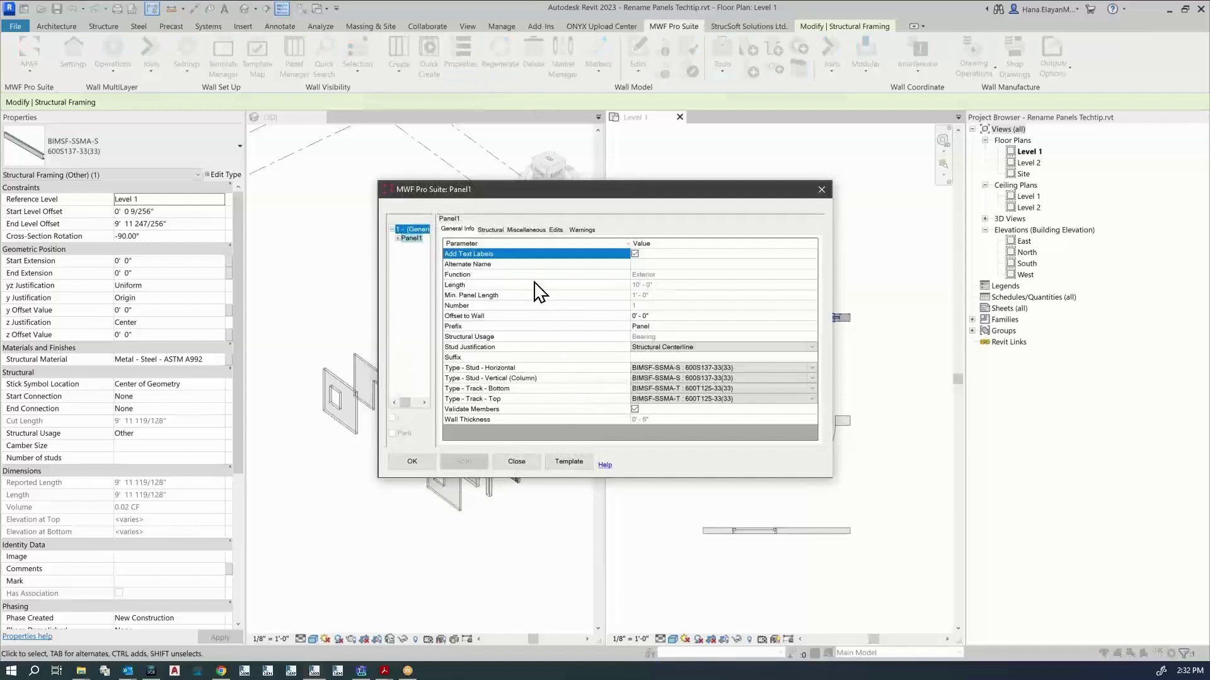
pyautogui.moveTo(564, 477); pyautogui.dragTo(573, 540)
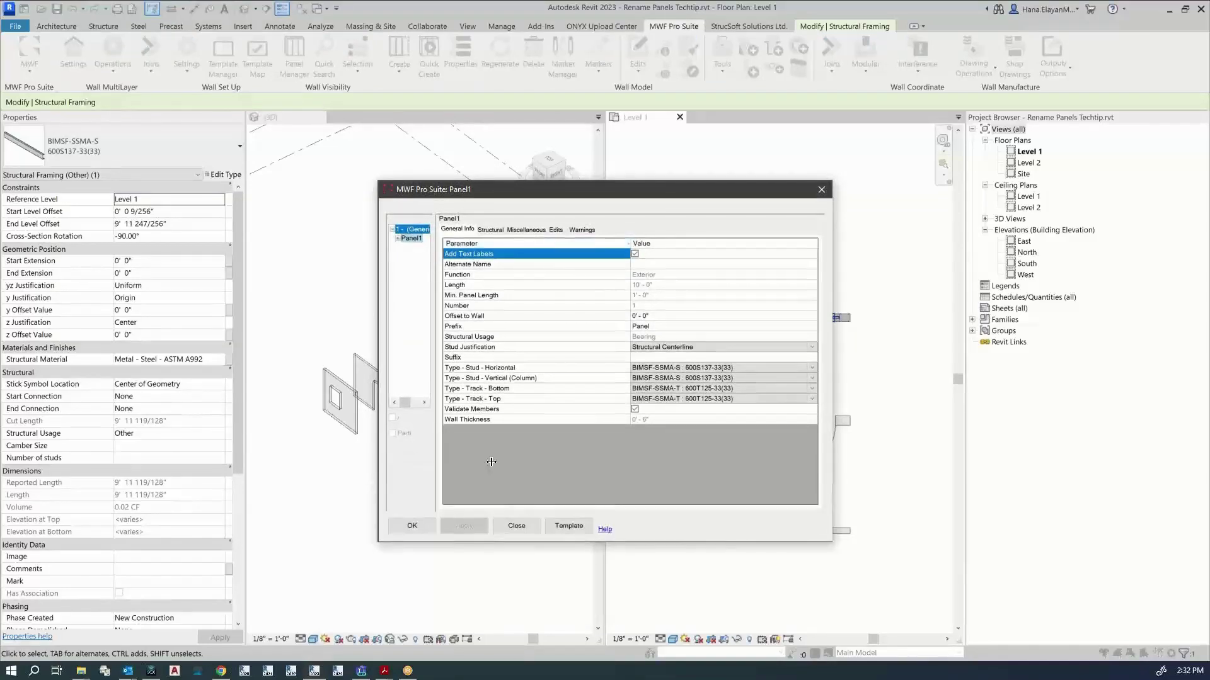
pyautogui.moveTo(437, 242); pyautogui.dragTo(472, 245)
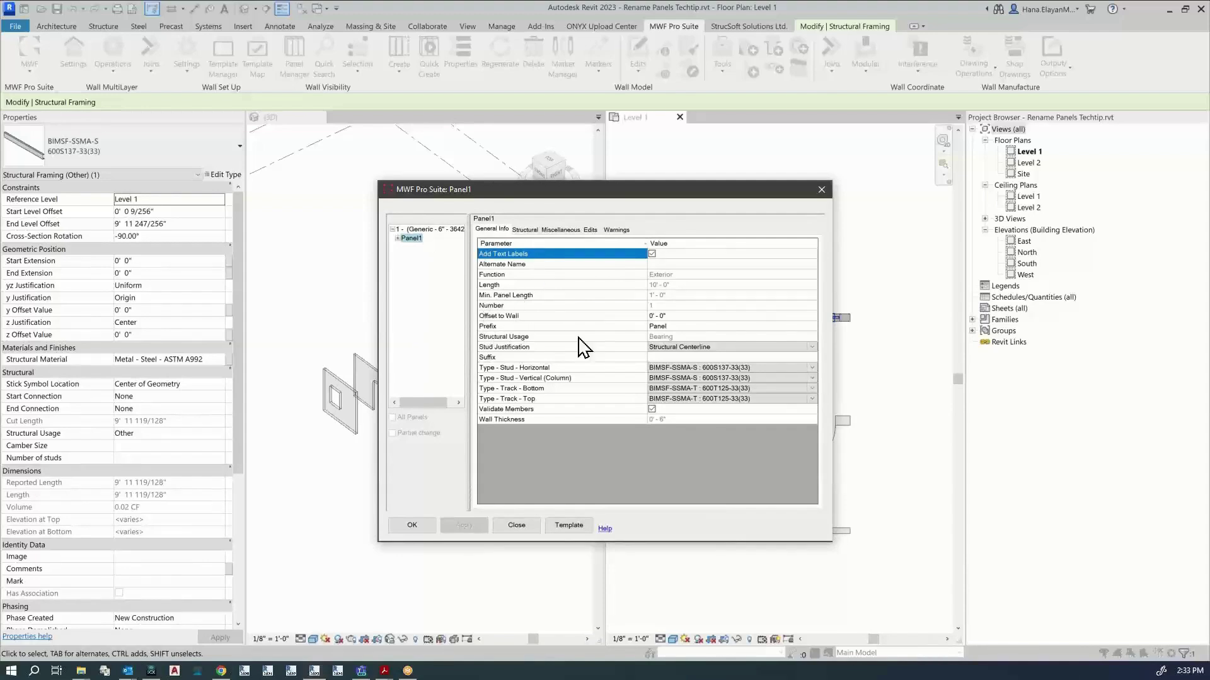
pyautogui.click(656, 327)
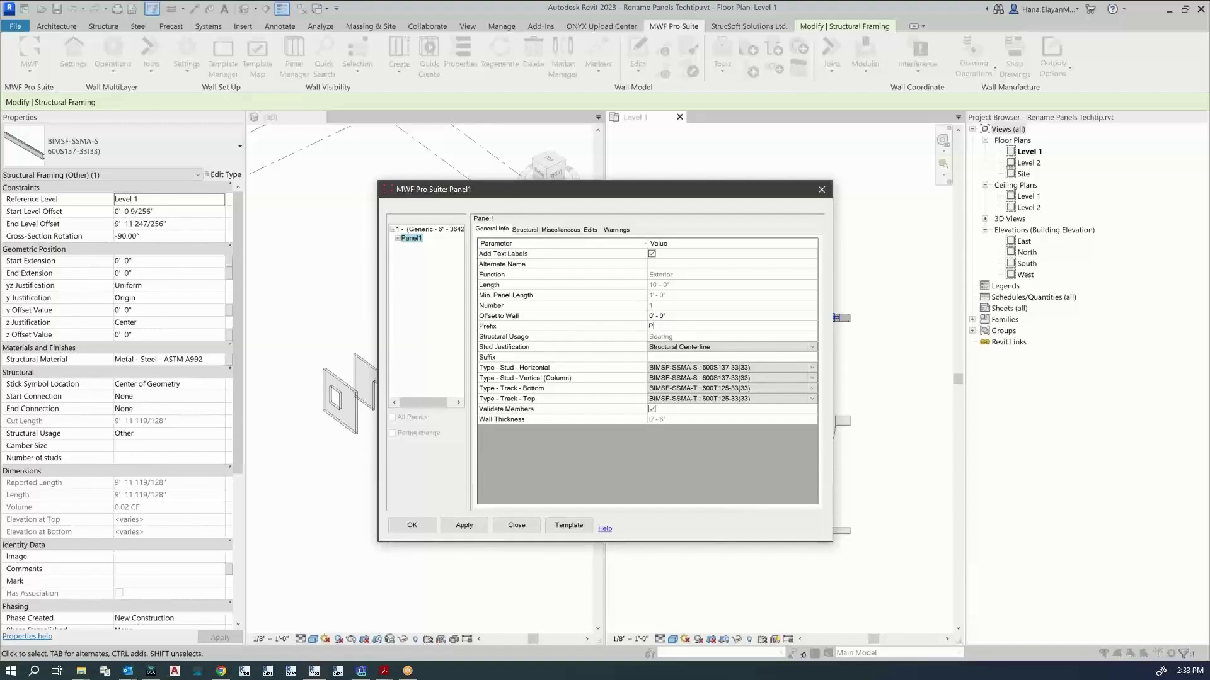
pyautogui.click(413, 526)
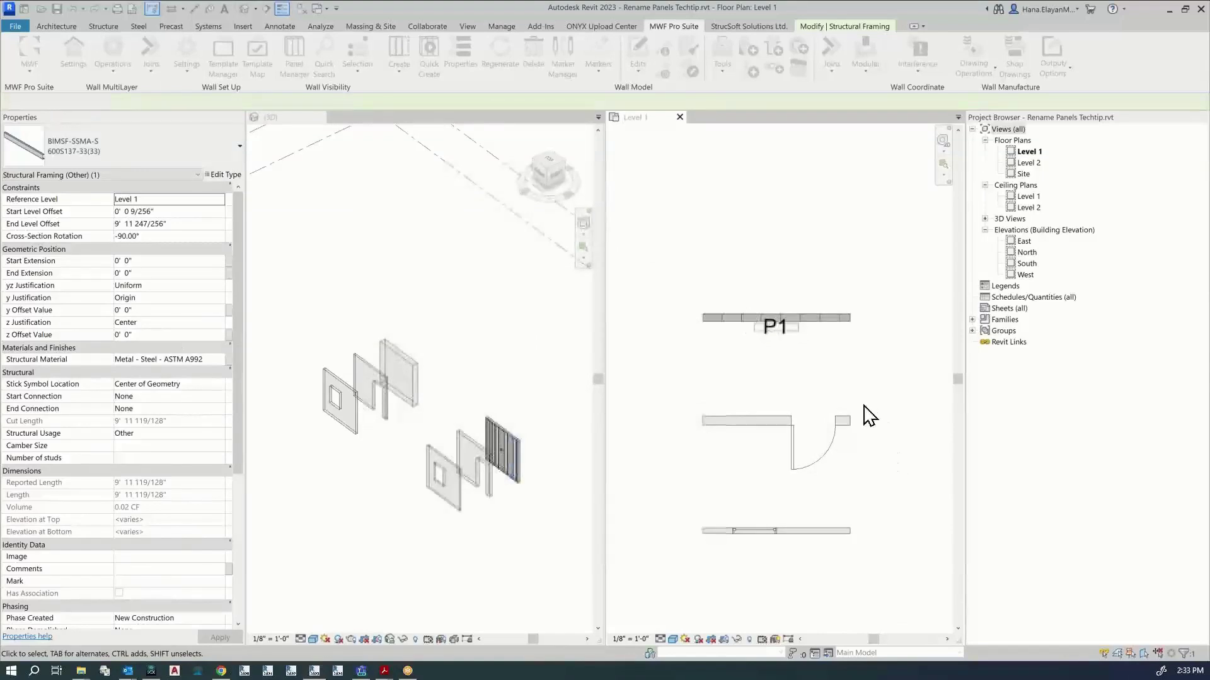
# Select a stud of panel P1 and set its Suffix to A.
pyautogui.scroll(-3, 800, 333)
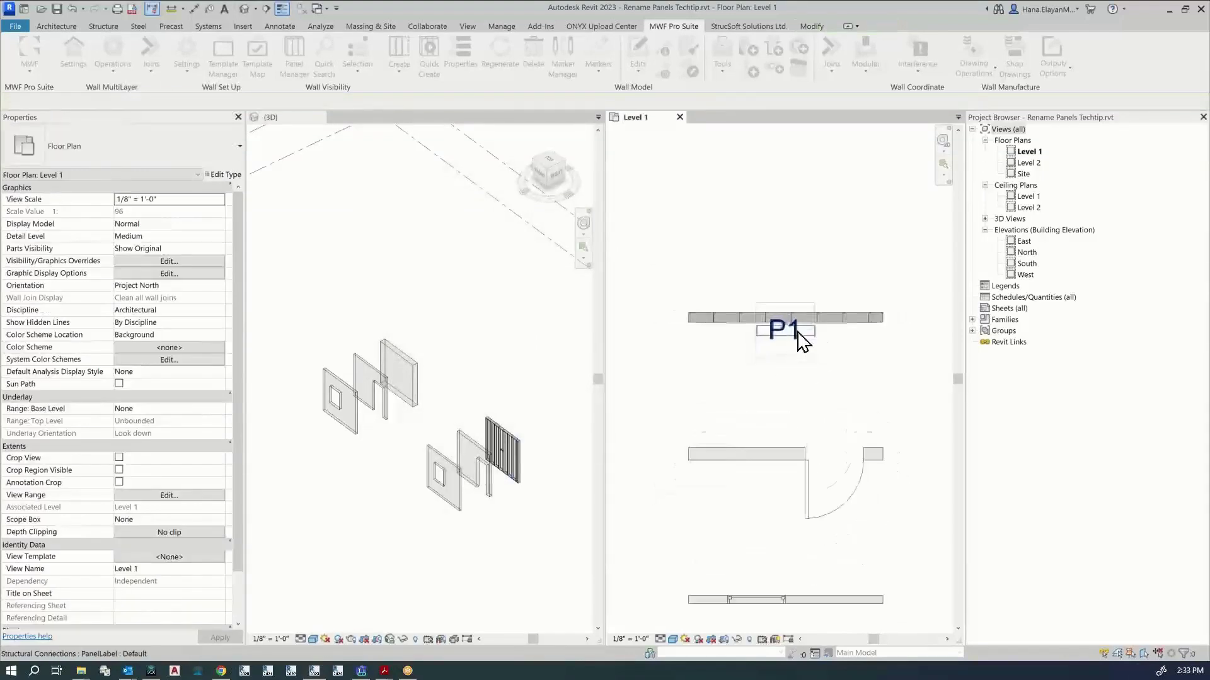
pyautogui.click(844, 320)
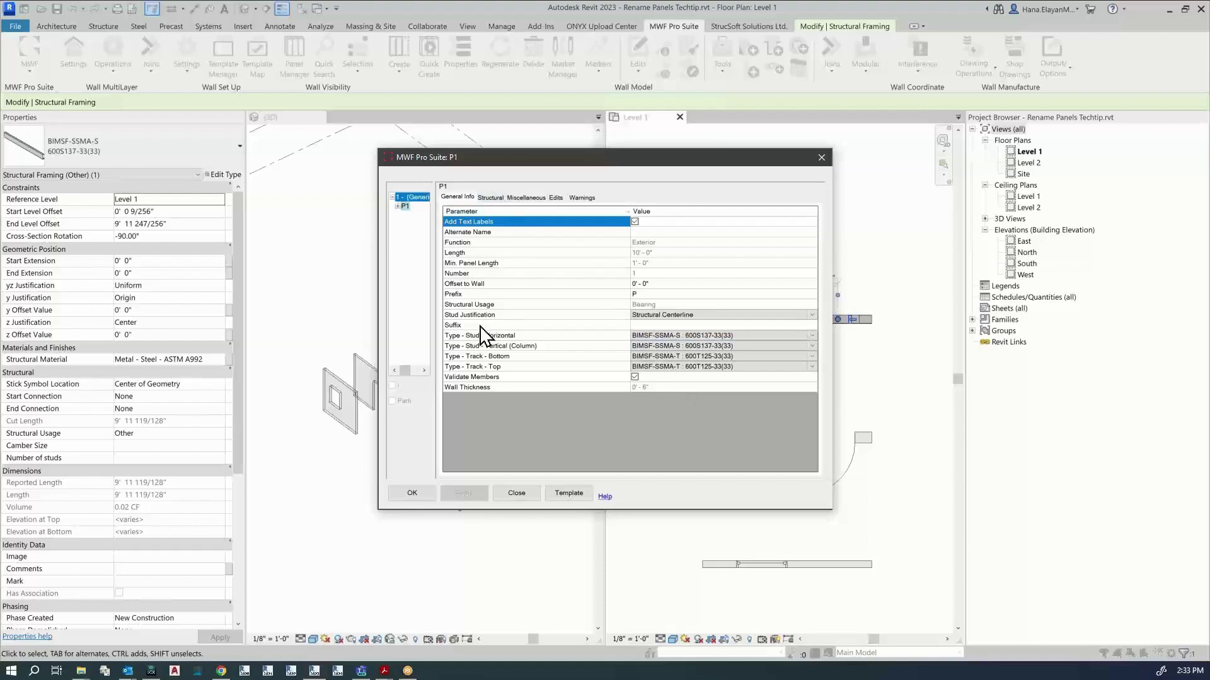
pyautogui.click(644, 325)
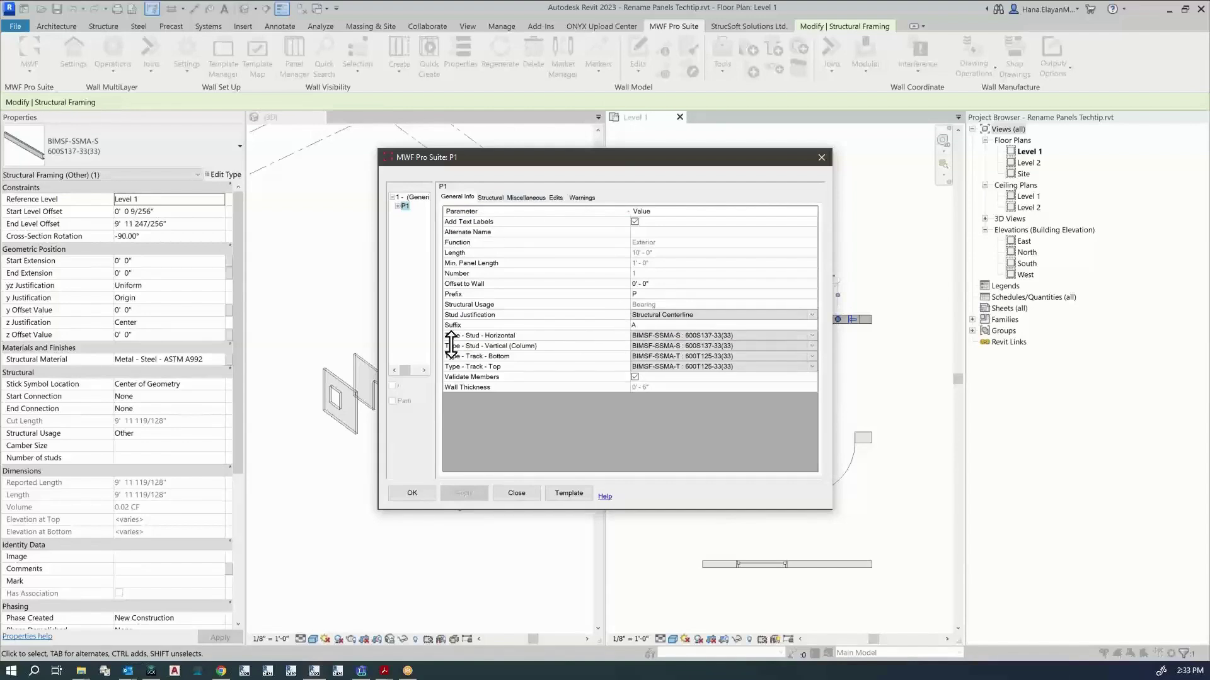
pyautogui.click(412, 495)
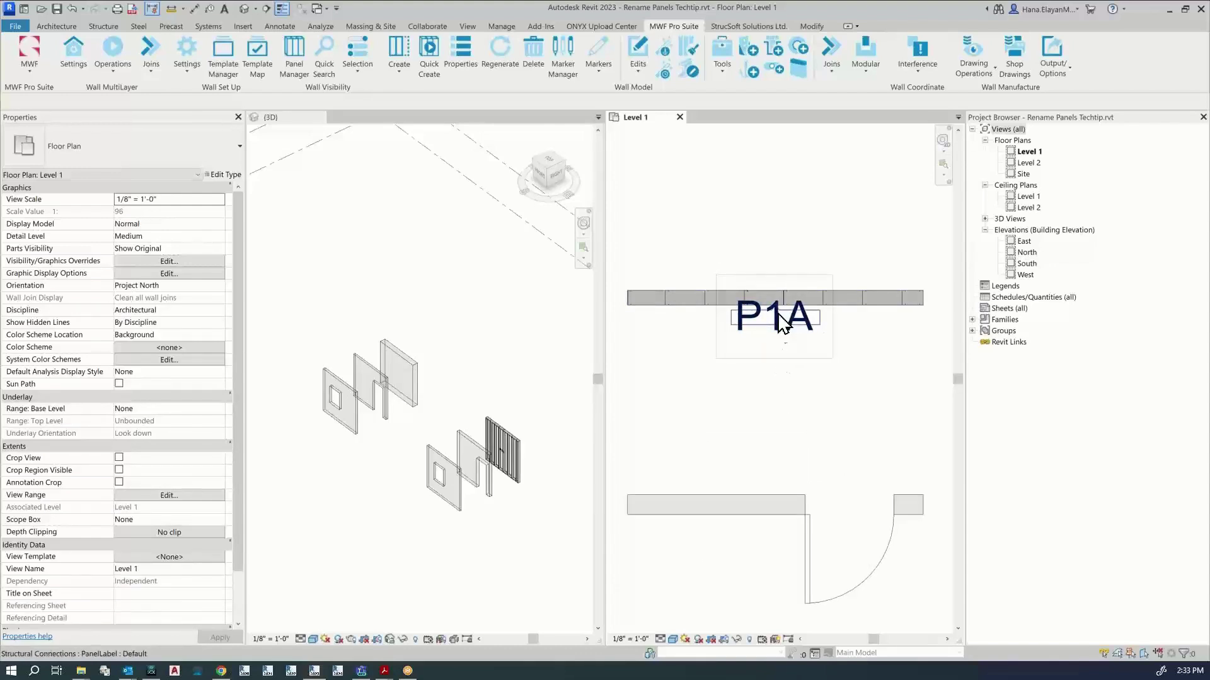
pyautogui.scroll(-3, 785, 360)
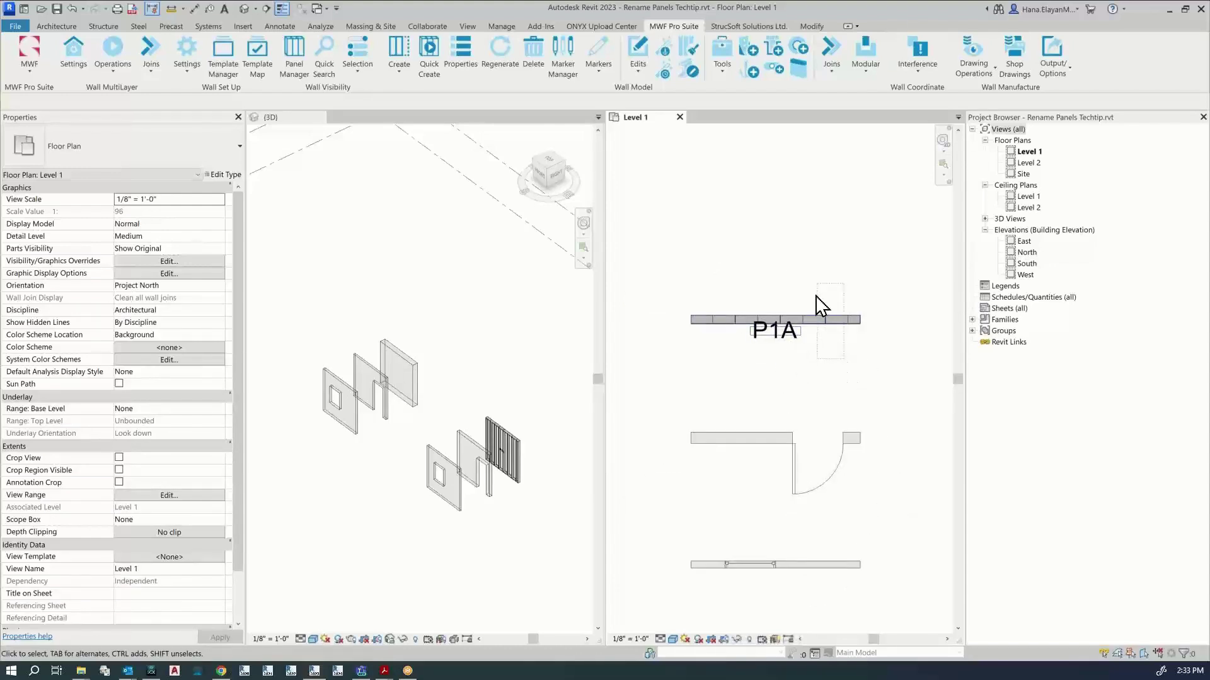
# Change panel P1A's Alternate Name from Wall to Wall A, then deselect it.
pyautogui.click(831, 319)
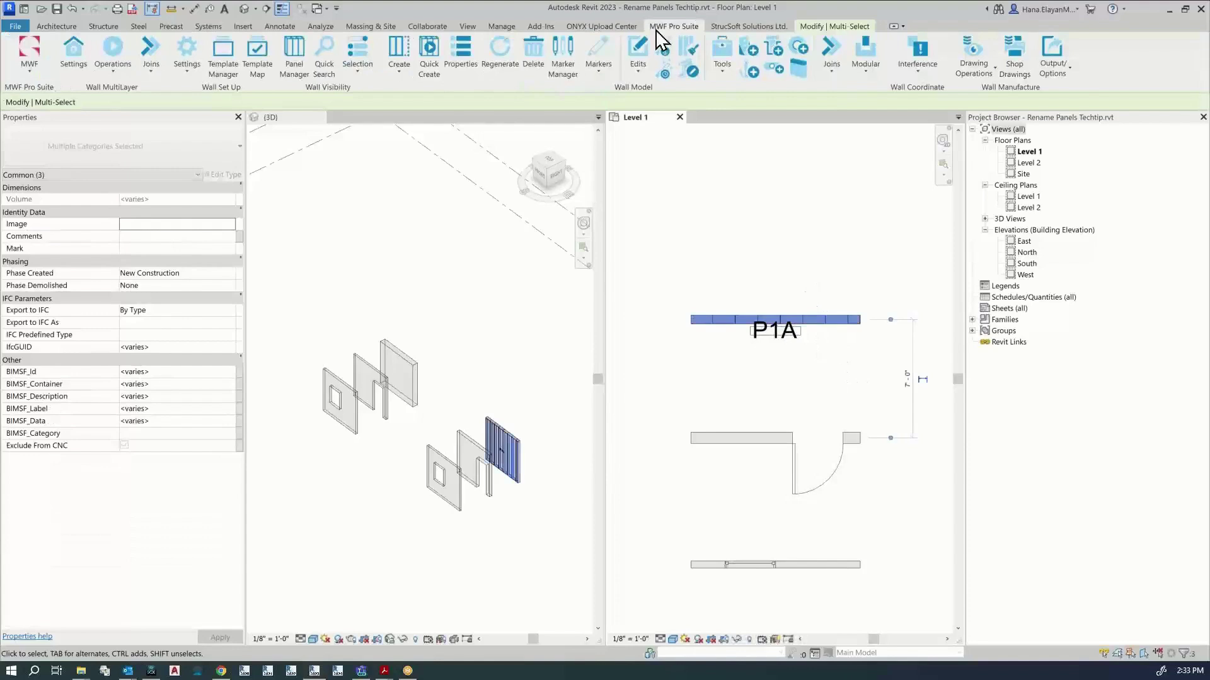
pyautogui.click(461, 51)
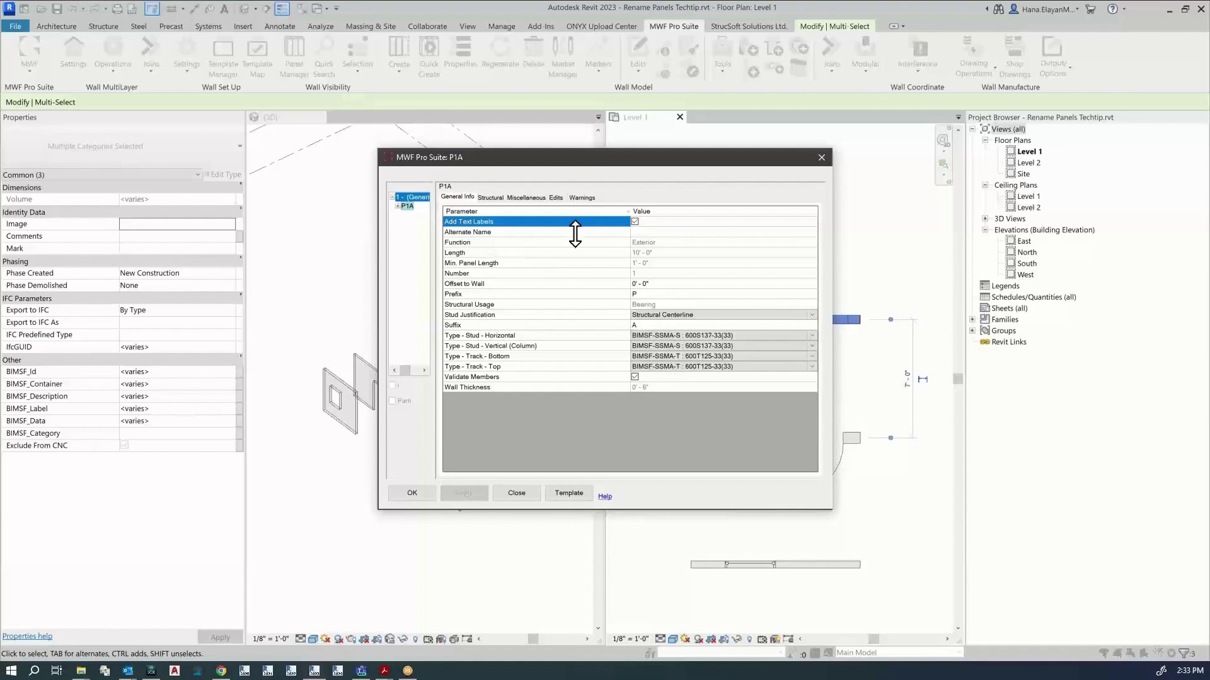
pyautogui.click(639, 232)
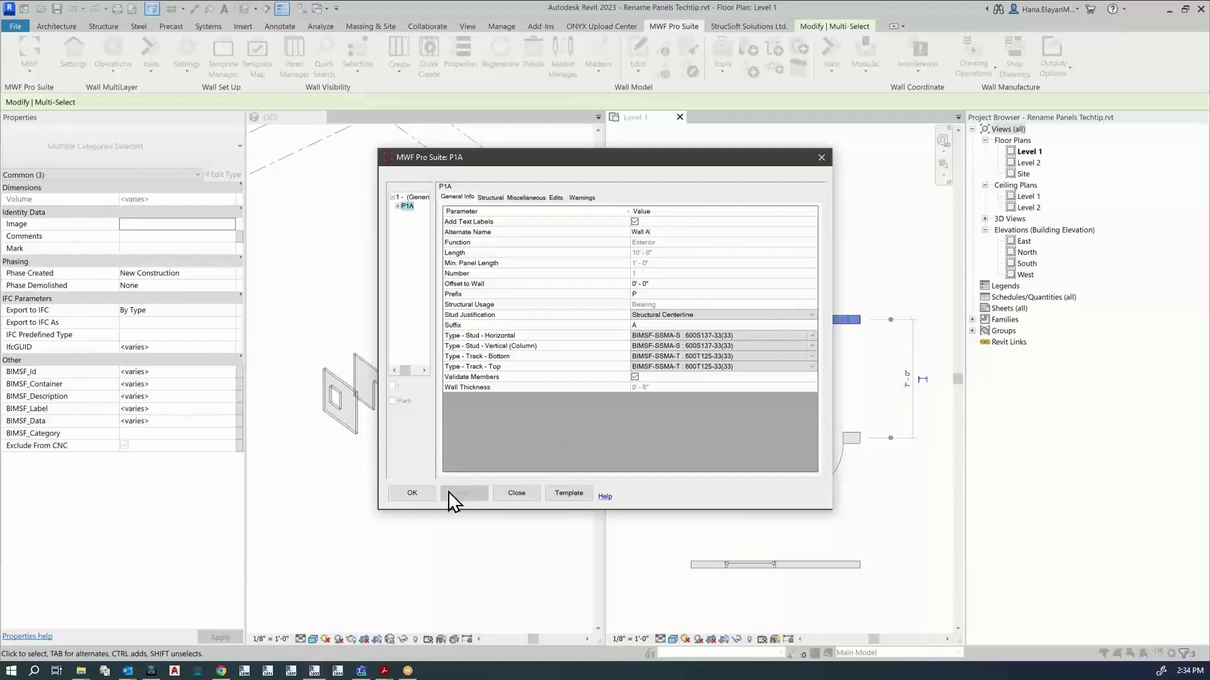
pyautogui.click(413, 493)
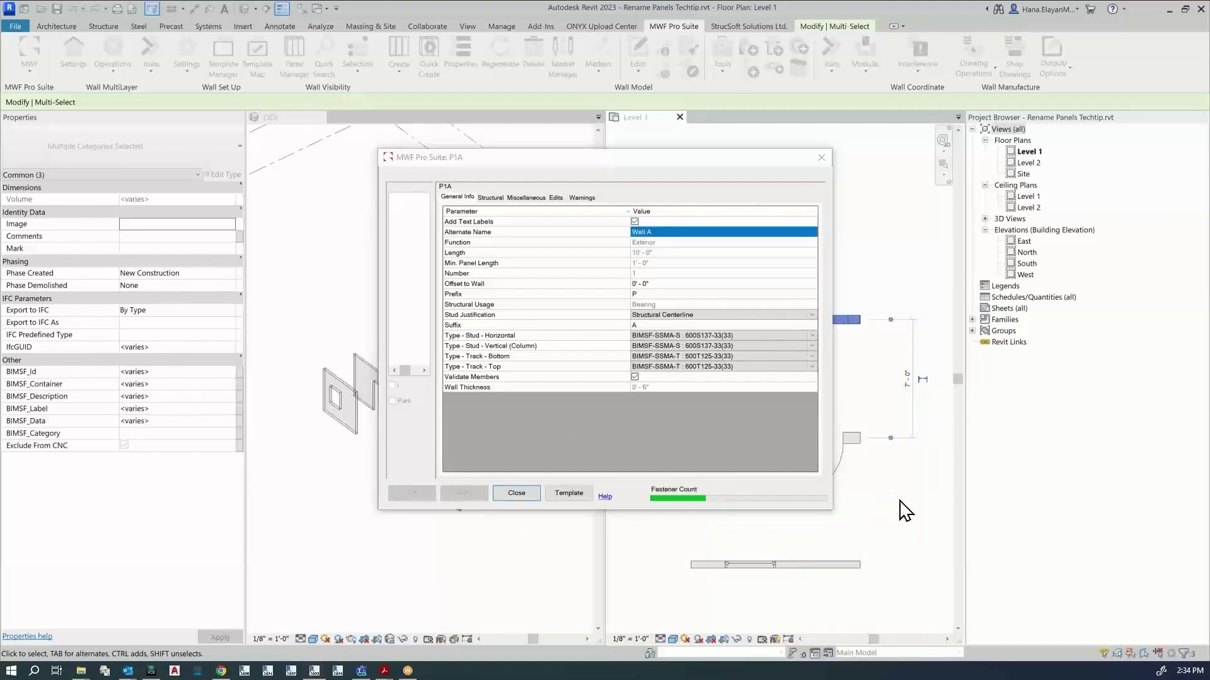
pyautogui.click(831, 405)
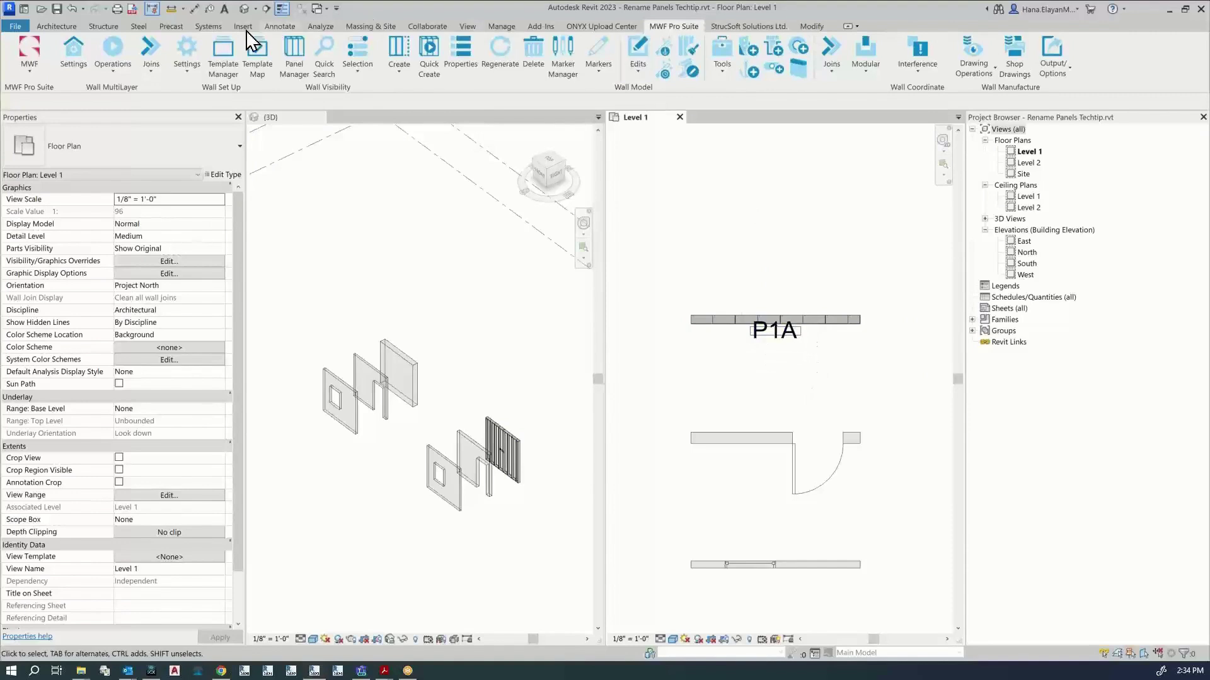
# Set Displayed panel name to Alternate in the Project Panel Names settings.
pyautogui.click(187, 71)
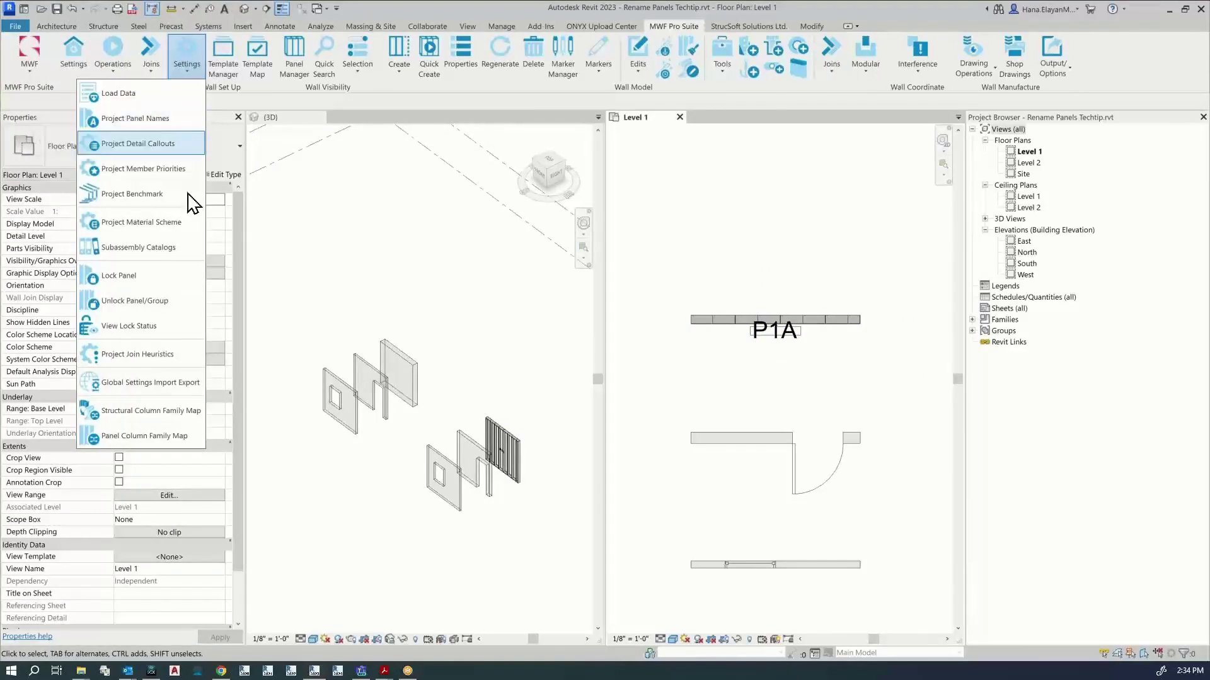
pyautogui.click(176, 123)
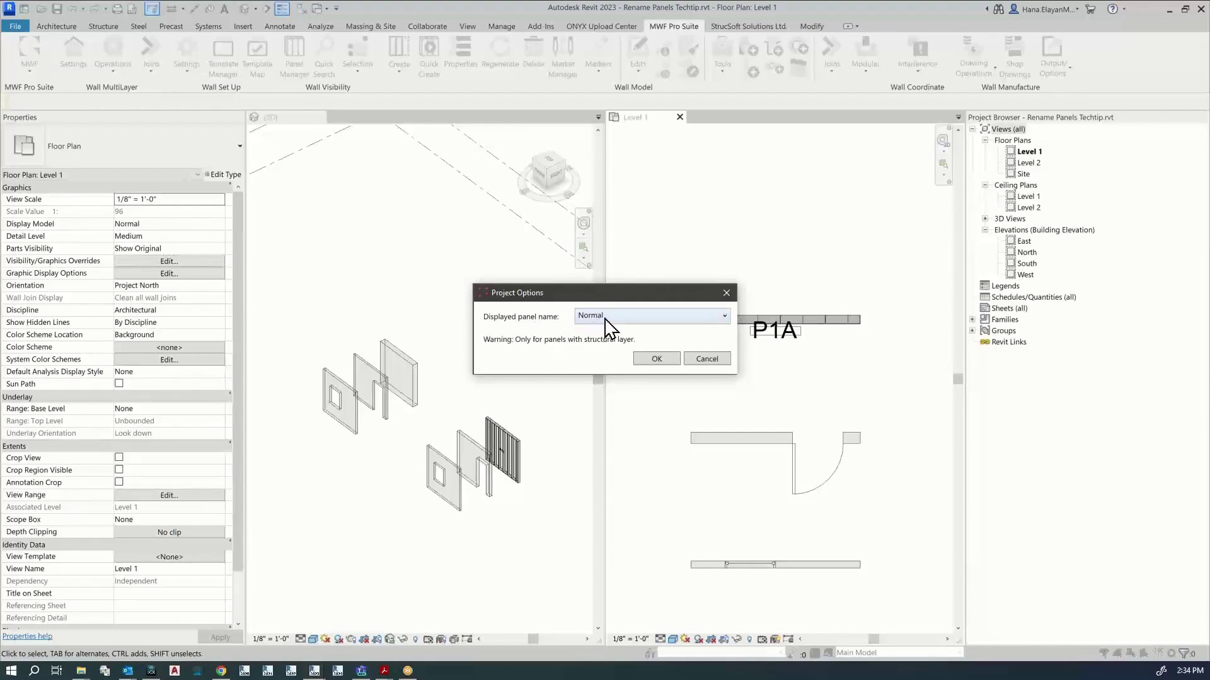
pyautogui.click(605, 318)
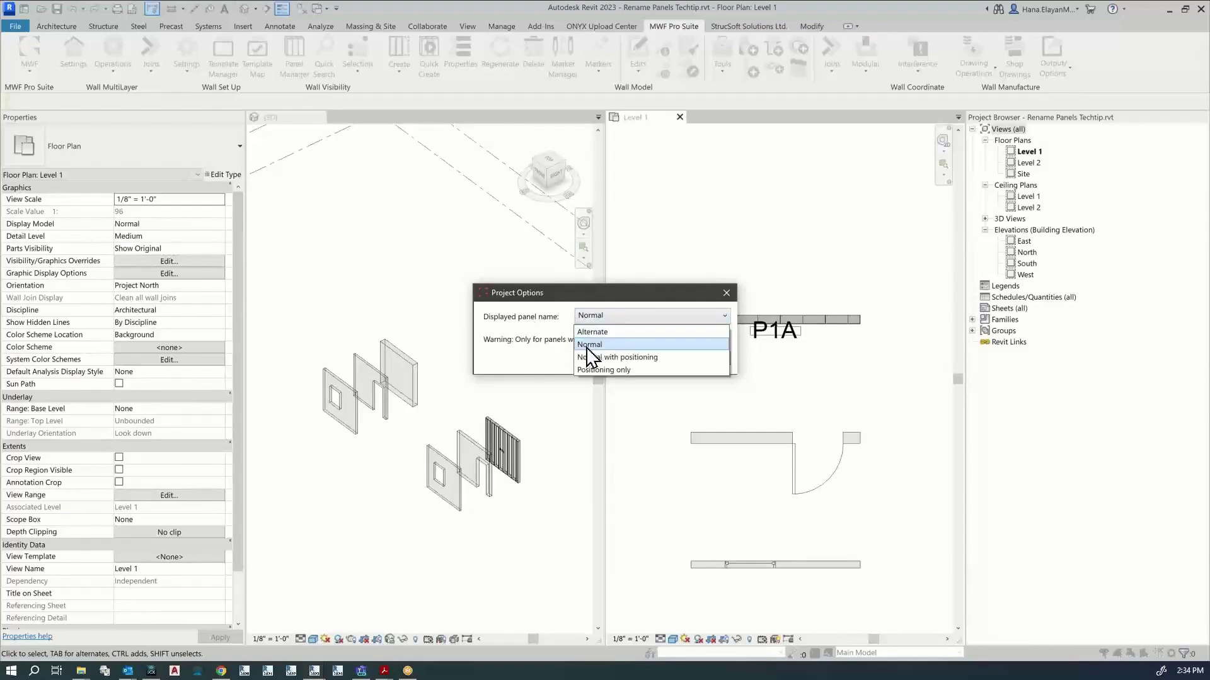
pyautogui.click(625, 331)
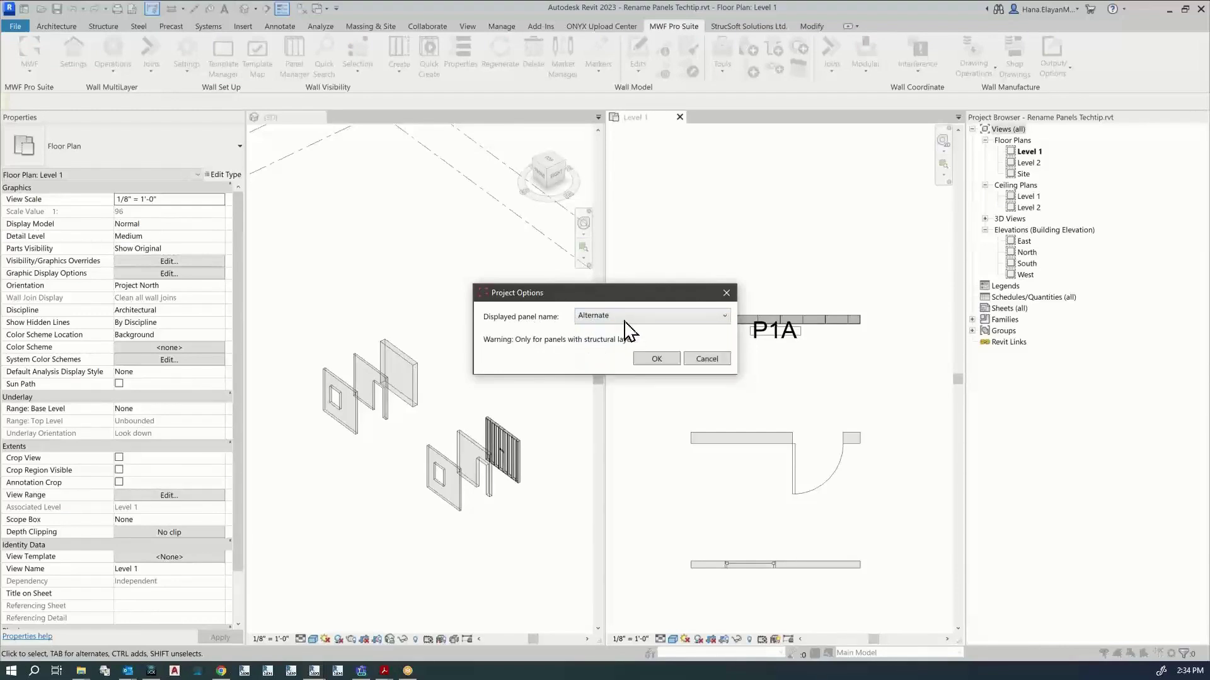
pyautogui.click(655, 360)
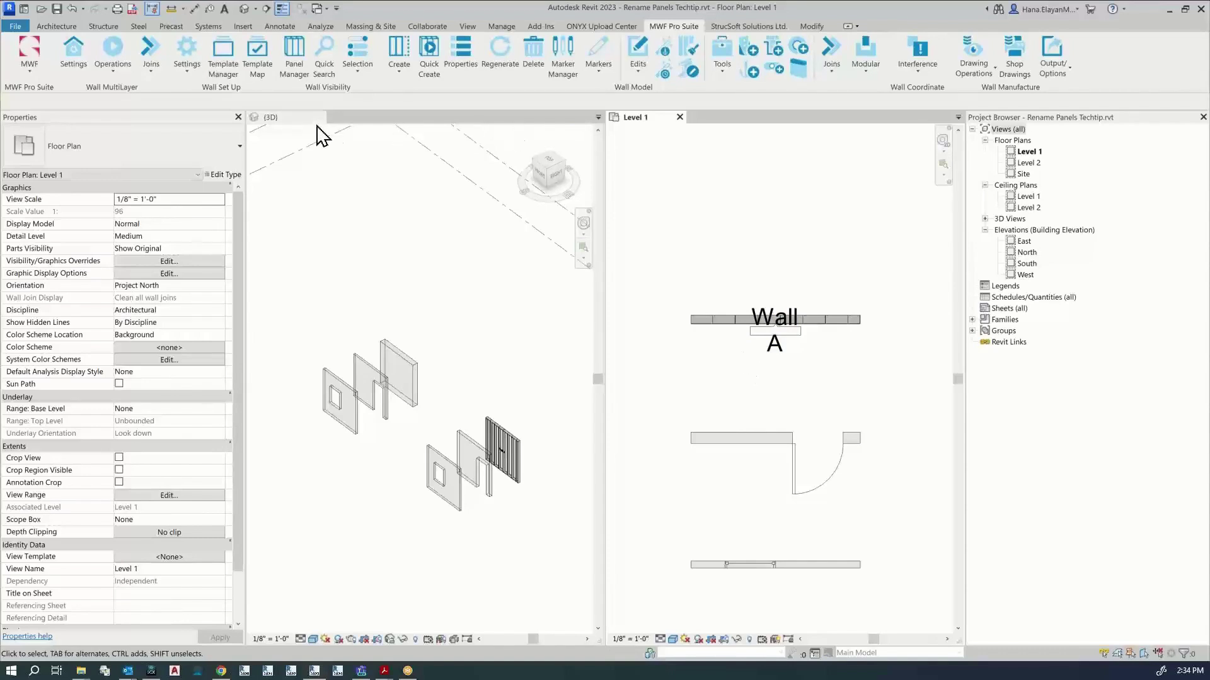
pyautogui.click(187, 69)
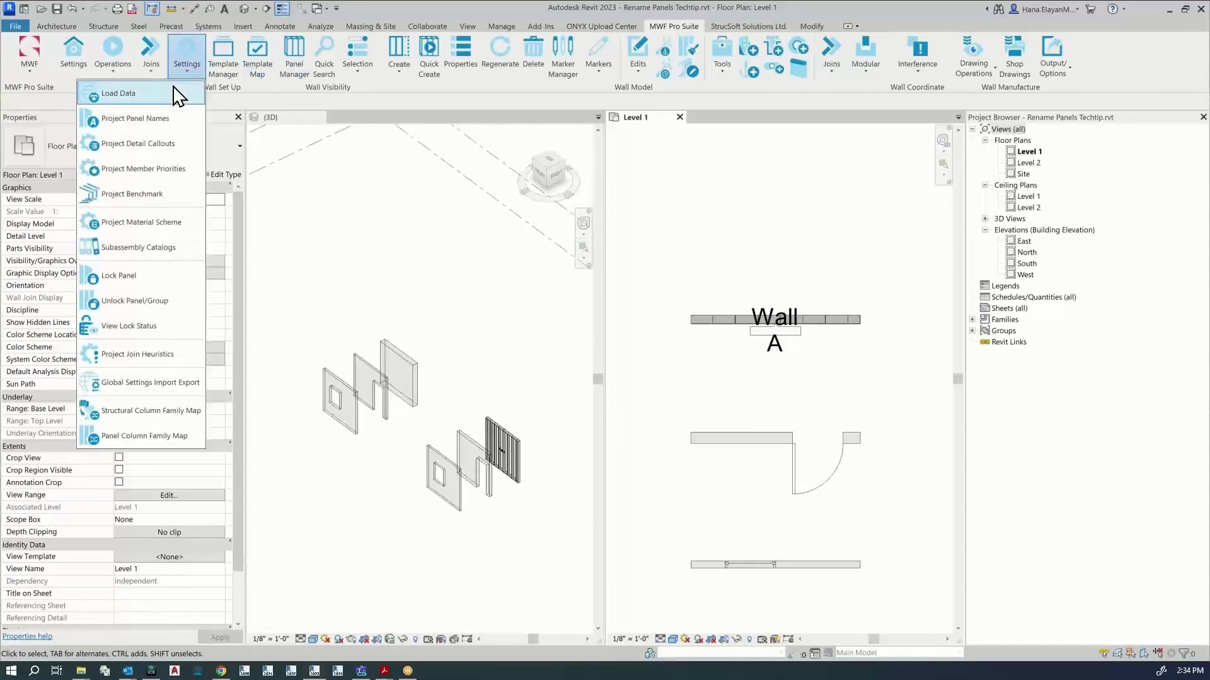
# Keep Displayed panel name on Normal in Project Panel Names, then re-centre the Level 1 plan.
pyautogui.click(784, 257)
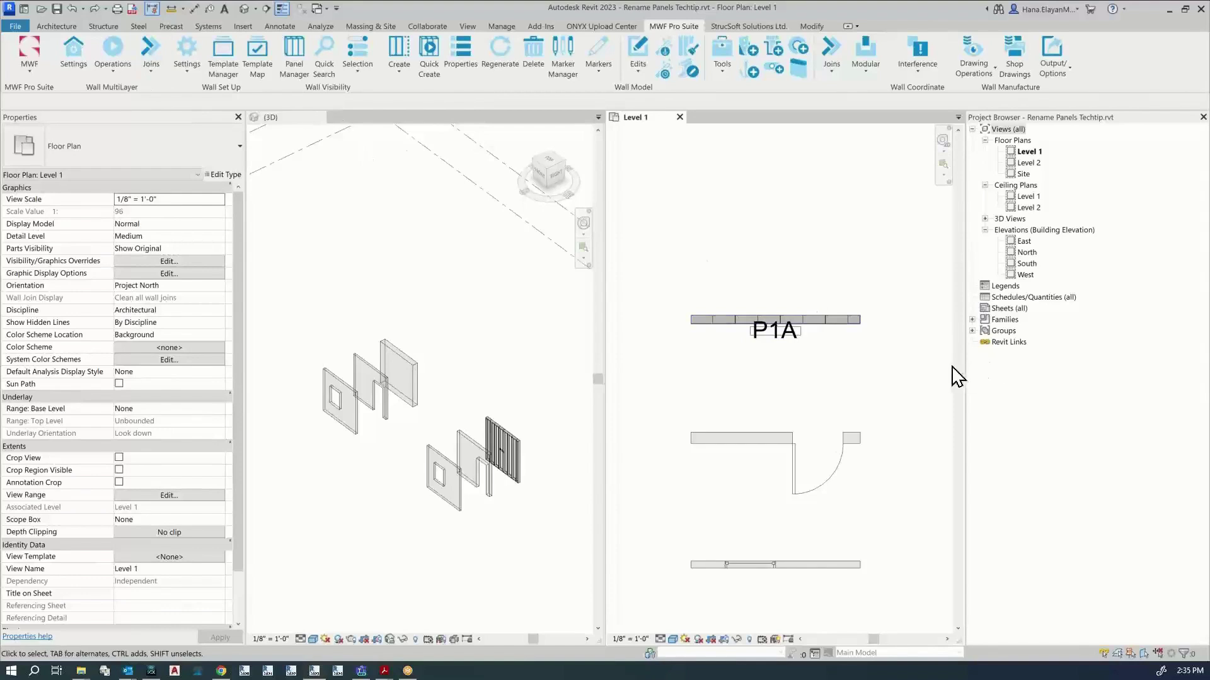
pyautogui.click(187, 72)
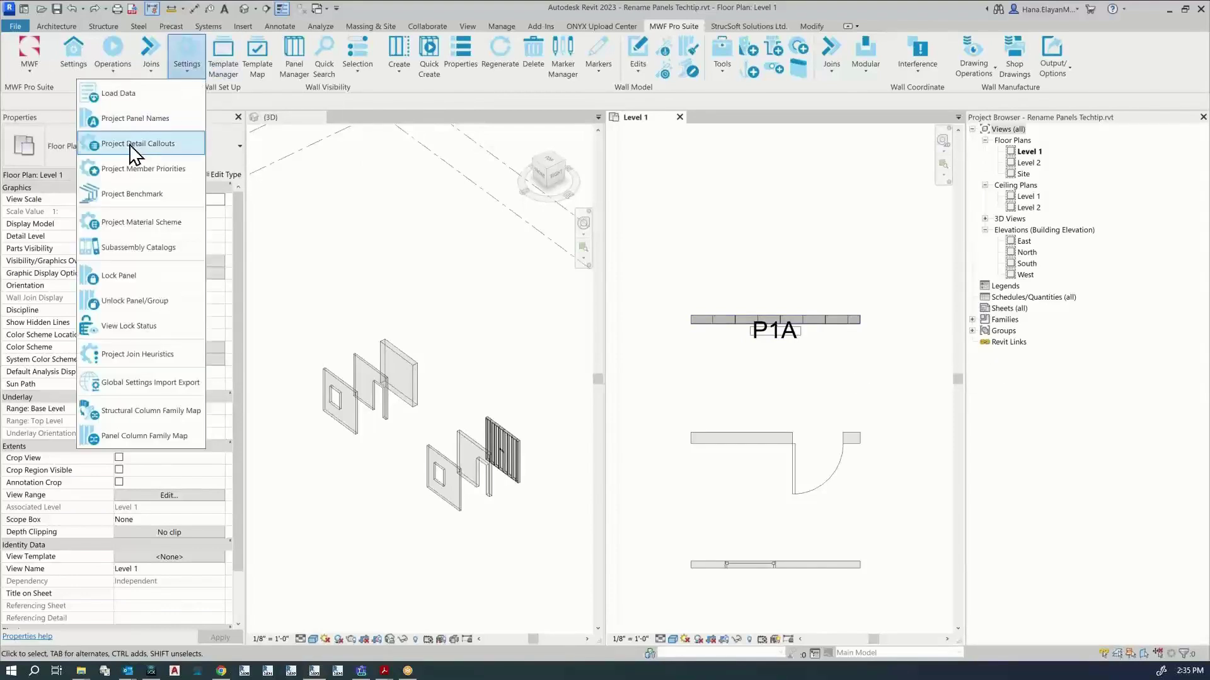
pyautogui.click(136, 118)
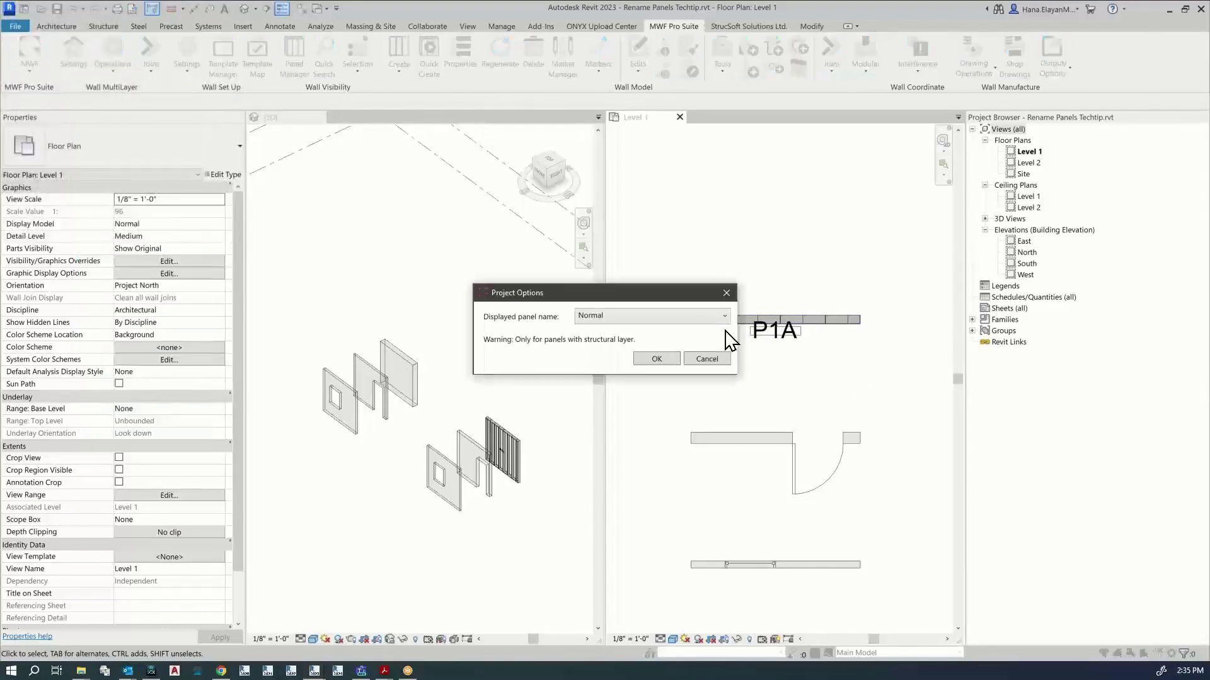
pyautogui.click(619, 323)
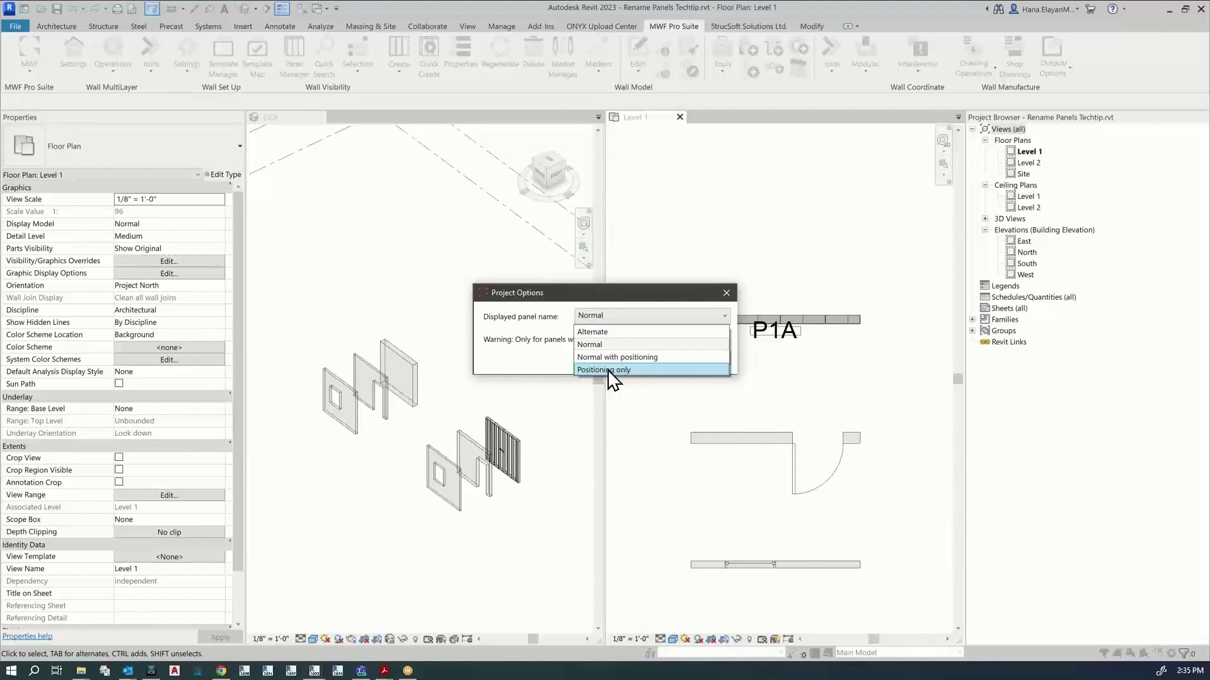
pyautogui.click(874, 384)
pyautogui.click(661, 364)
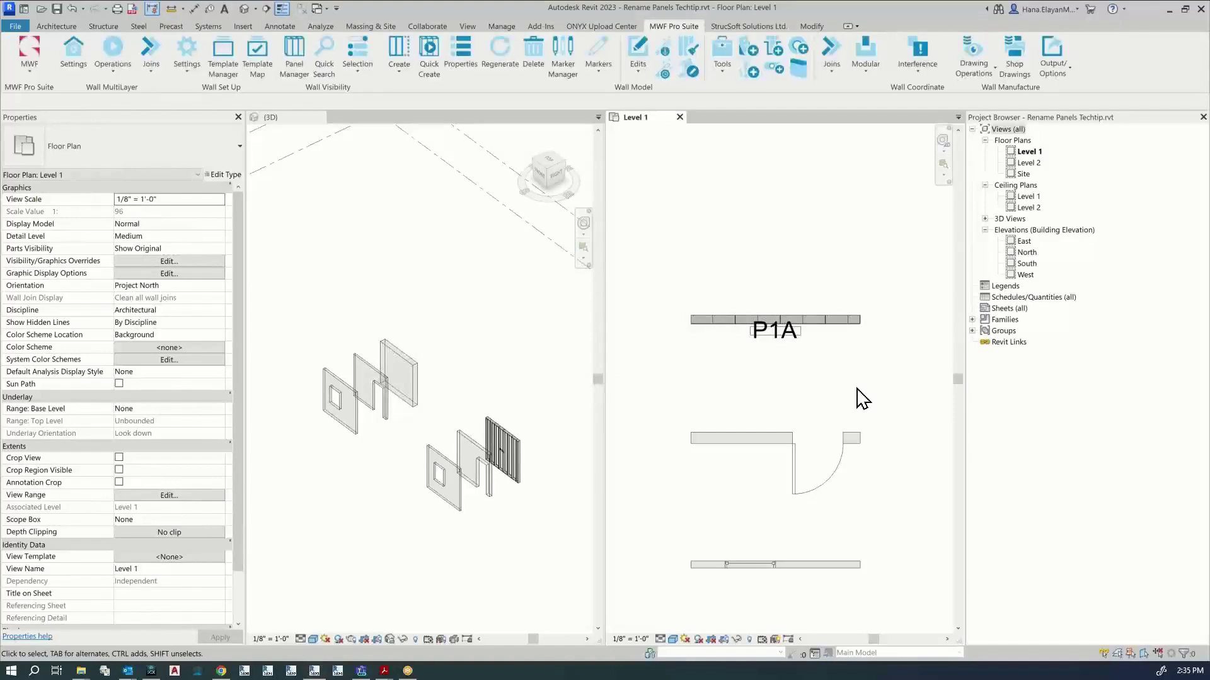
pyautogui.scroll(-1, 863, 398)
pyautogui.scroll(-1, 863, 398)
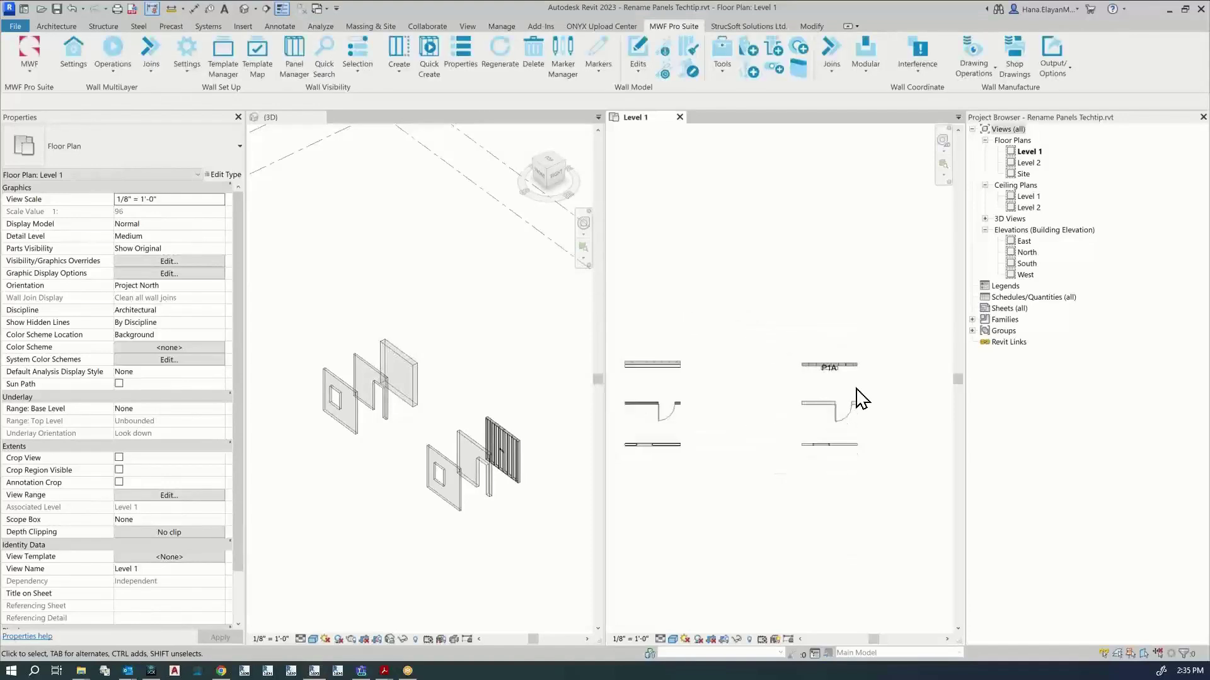
pyautogui.scroll(2, 861, 398)
pyautogui.moveTo(860, 401); pyautogui.dragTo(831, 355, button='middle')
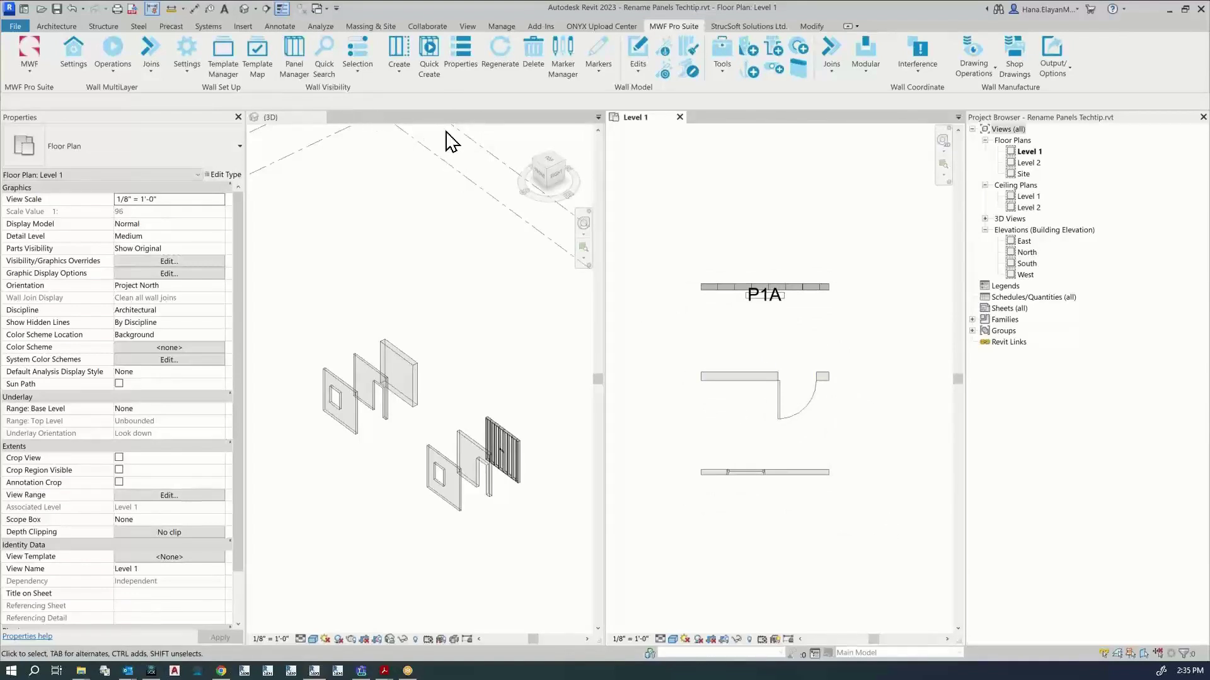
pyautogui.click(232, 59)
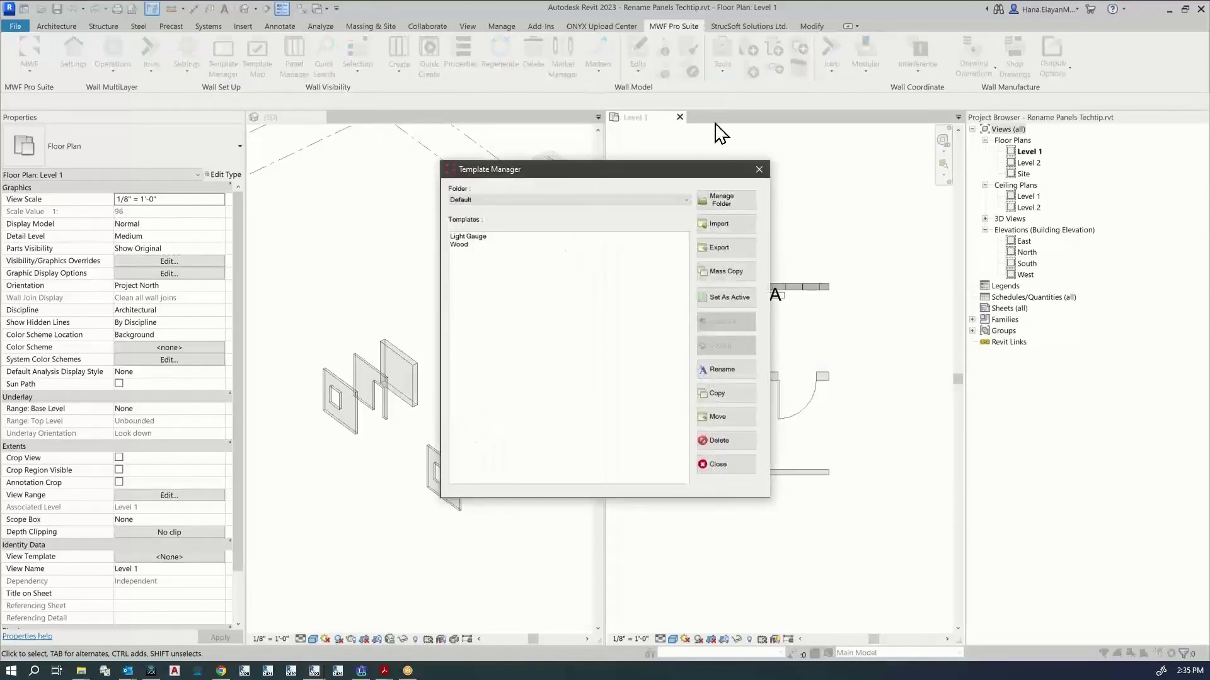
pyautogui.click(759, 171)
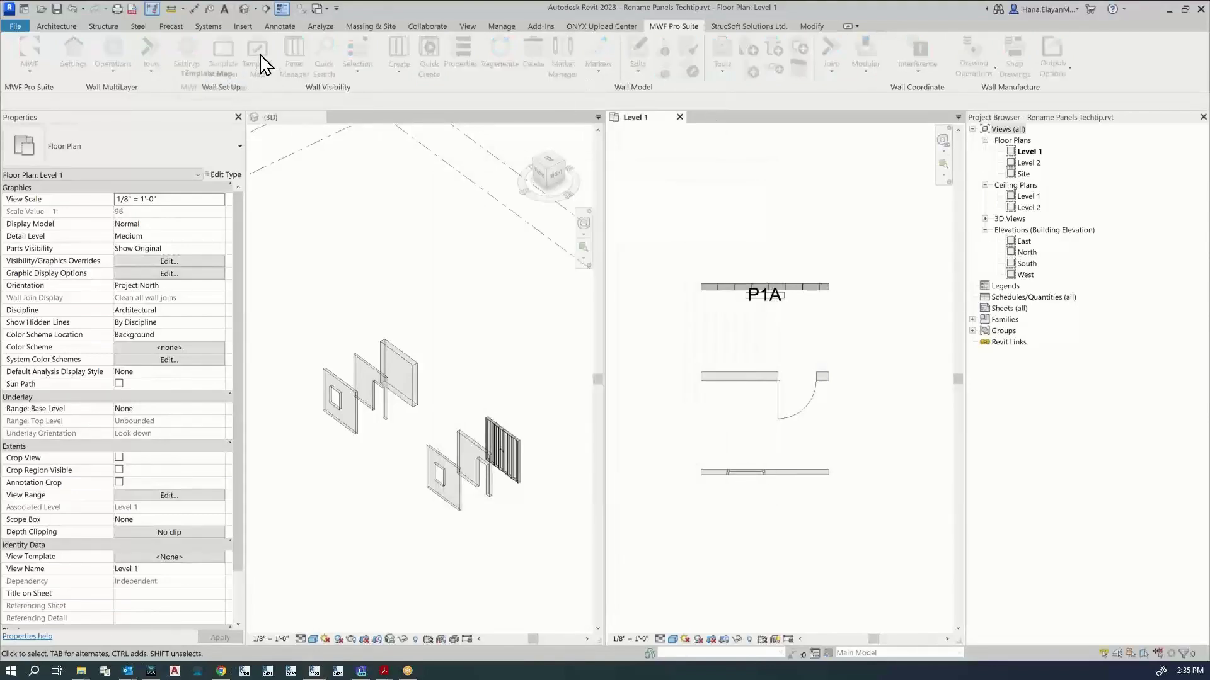
pyautogui.click(259, 54)
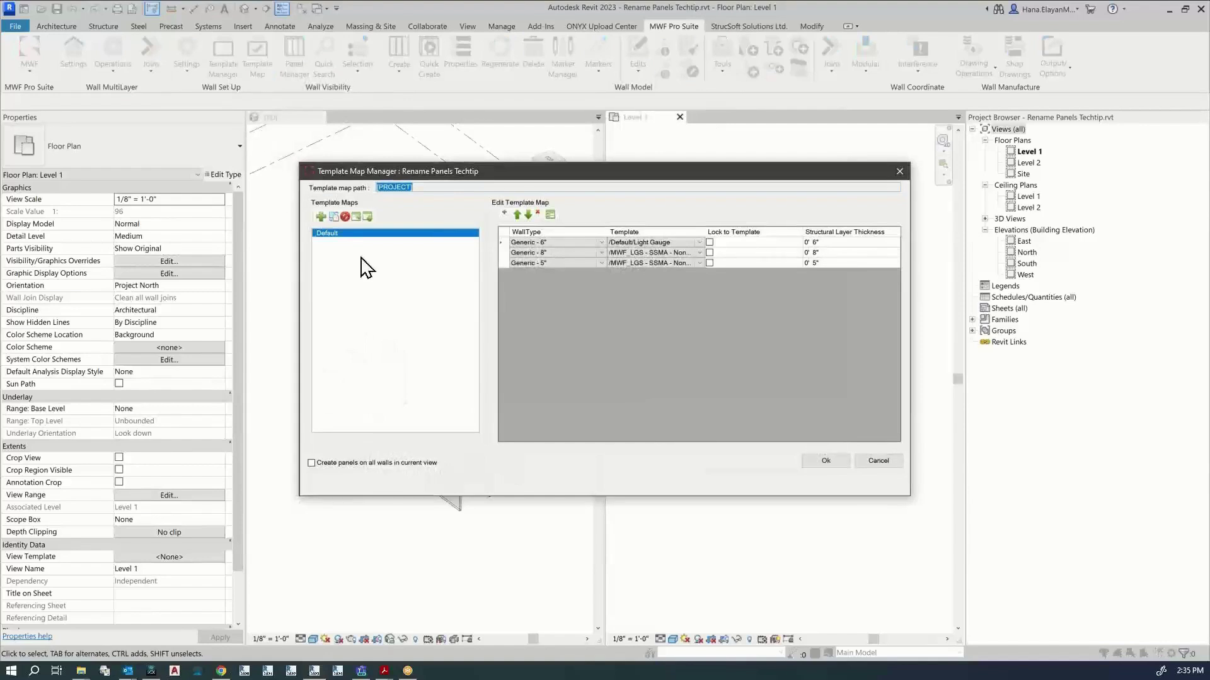
pyautogui.click(536, 263)
pyautogui.click(641, 264)
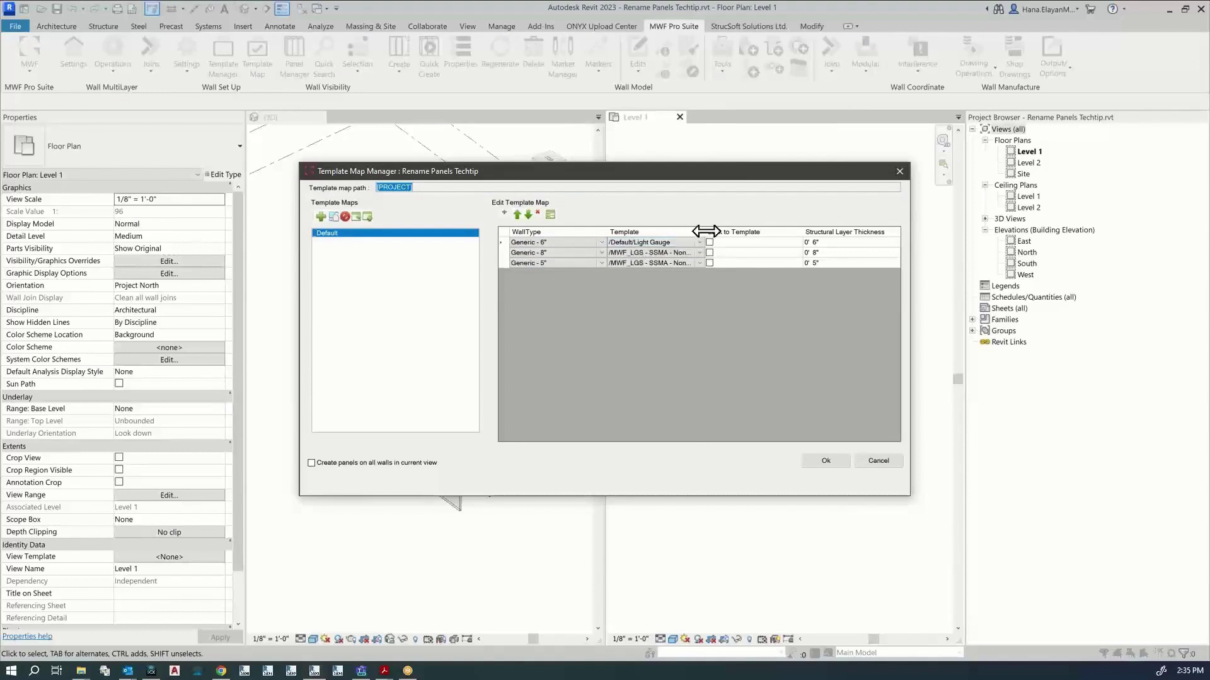
pyautogui.moveTo(704, 229); pyautogui.dragTo(738, 227)
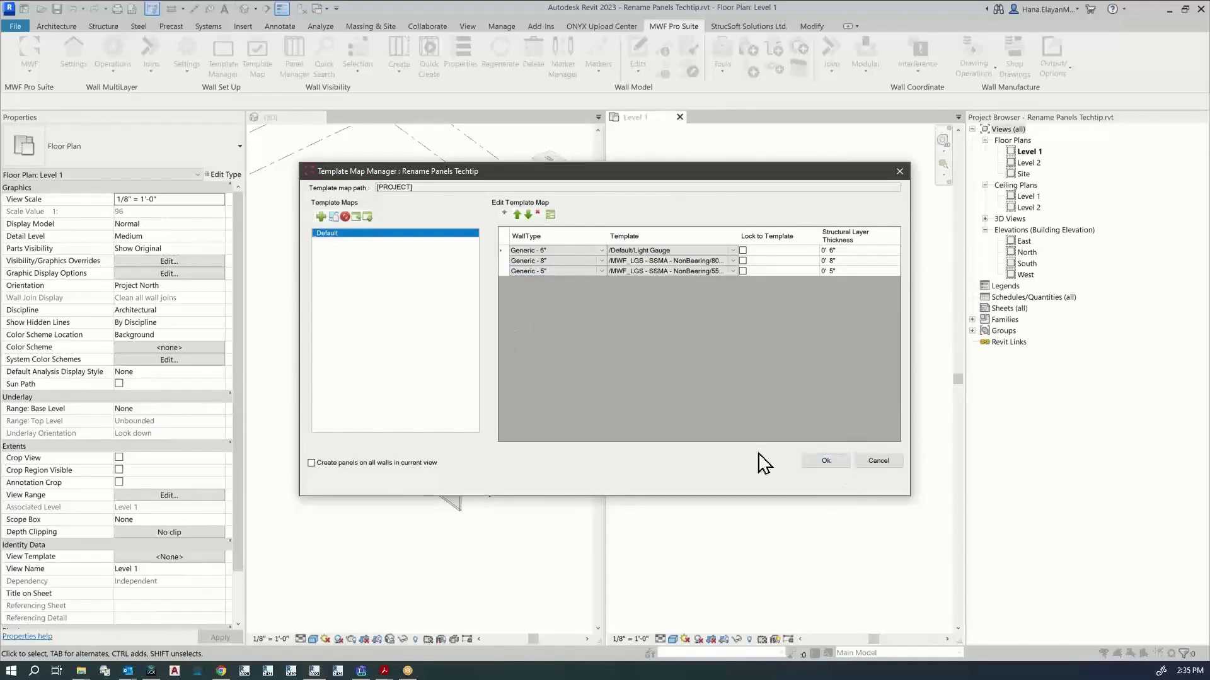
pyautogui.click(836, 466)
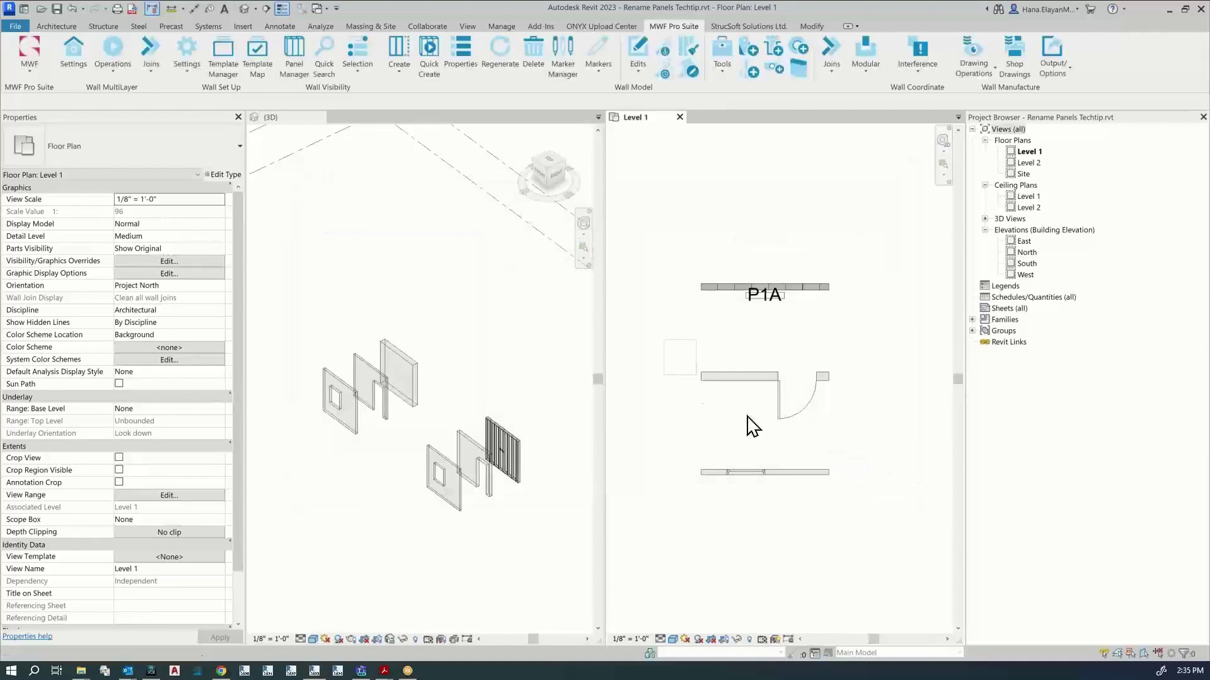
pyautogui.moveTo(752, 426); pyautogui.dragTo(879, 538)
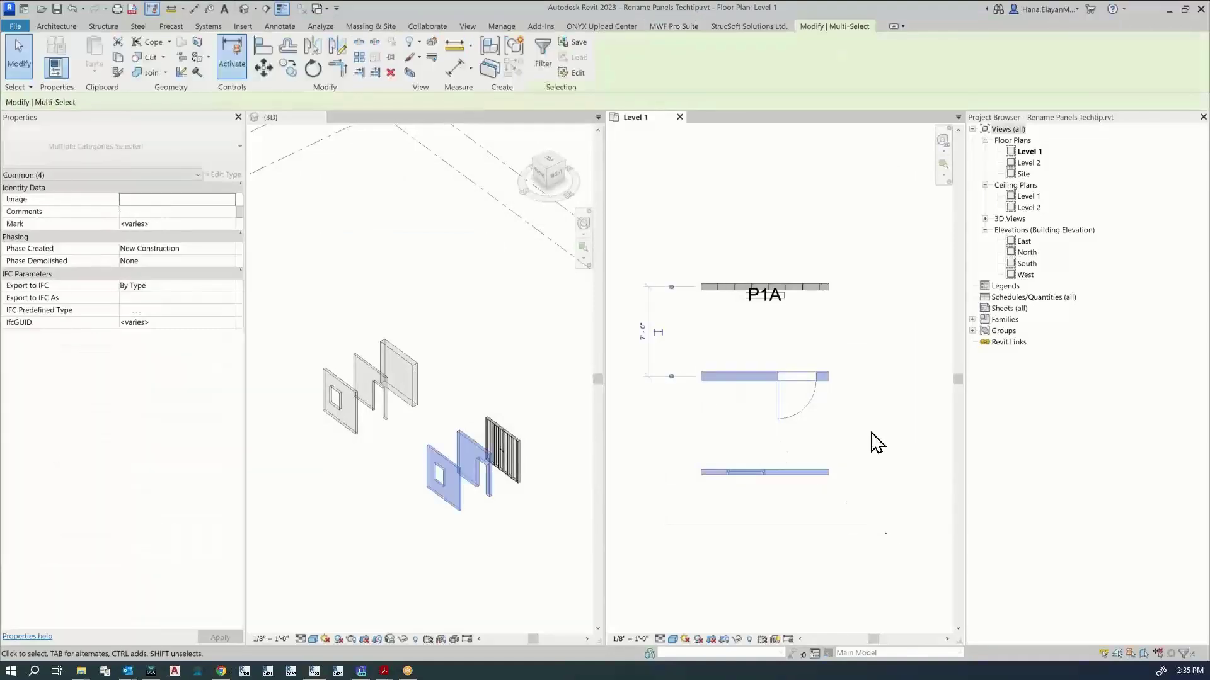
# Quick Create framed panels Panel2 and Panel3 for the two lower walls, then review them in 3D.
pyautogui.click(675, 27)
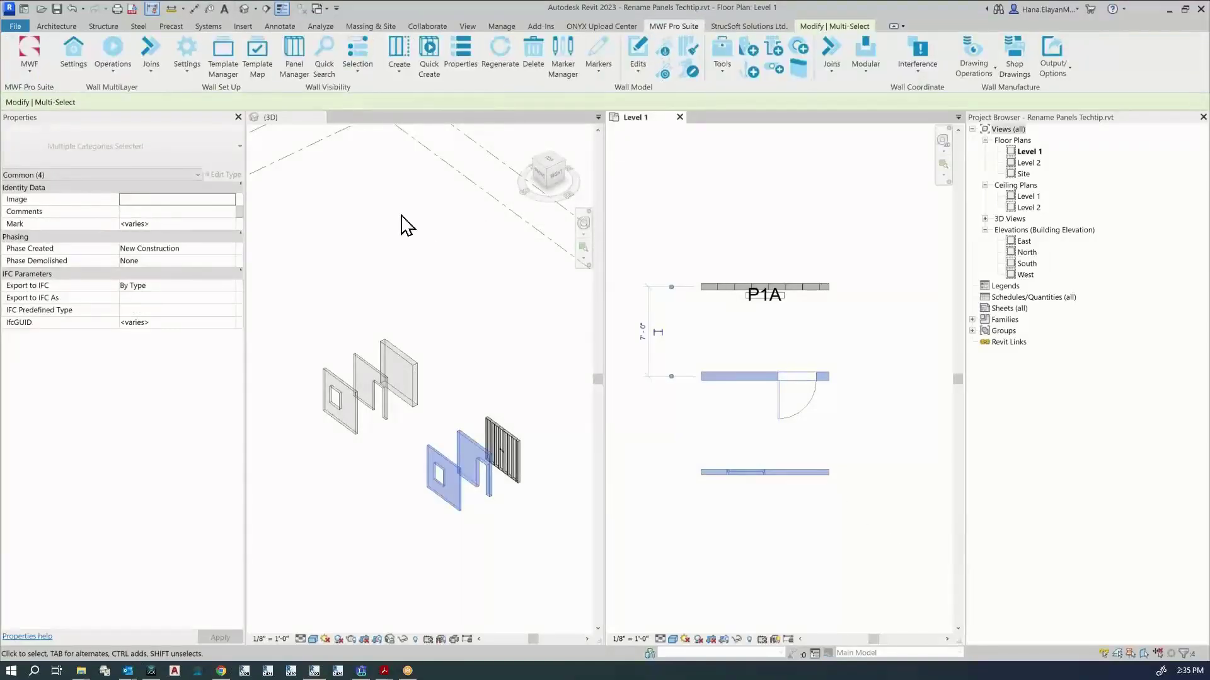
pyautogui.click(429, 55)
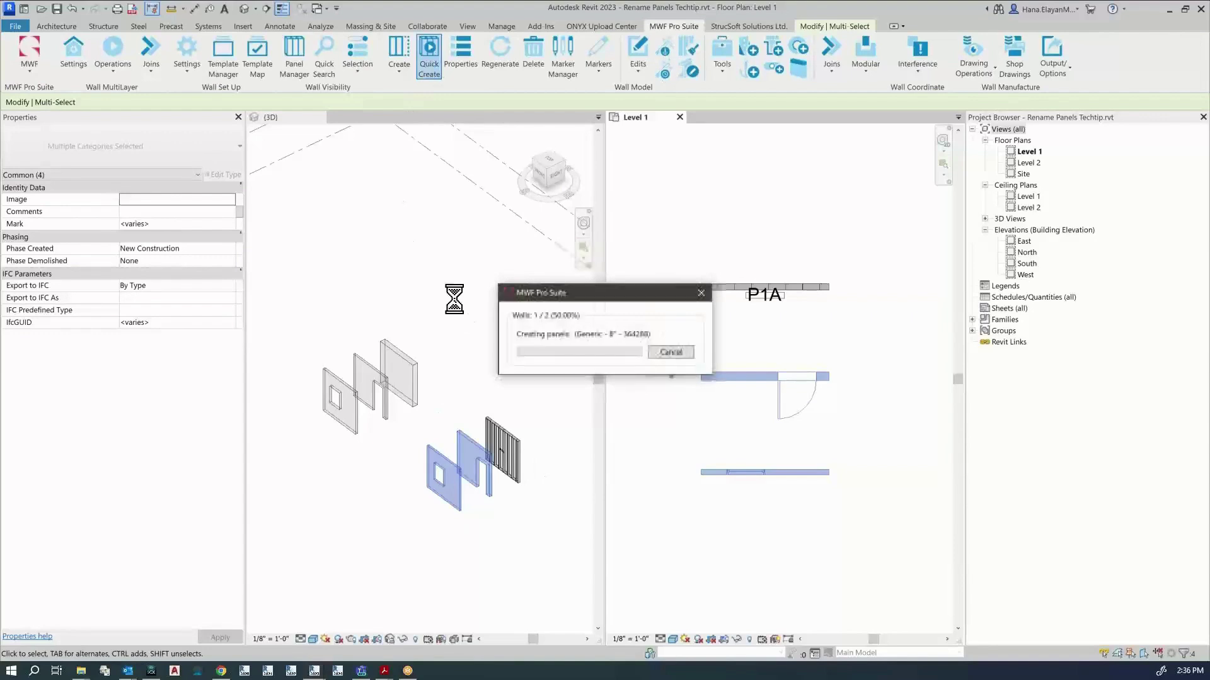
pyautogui.click(741, 540)
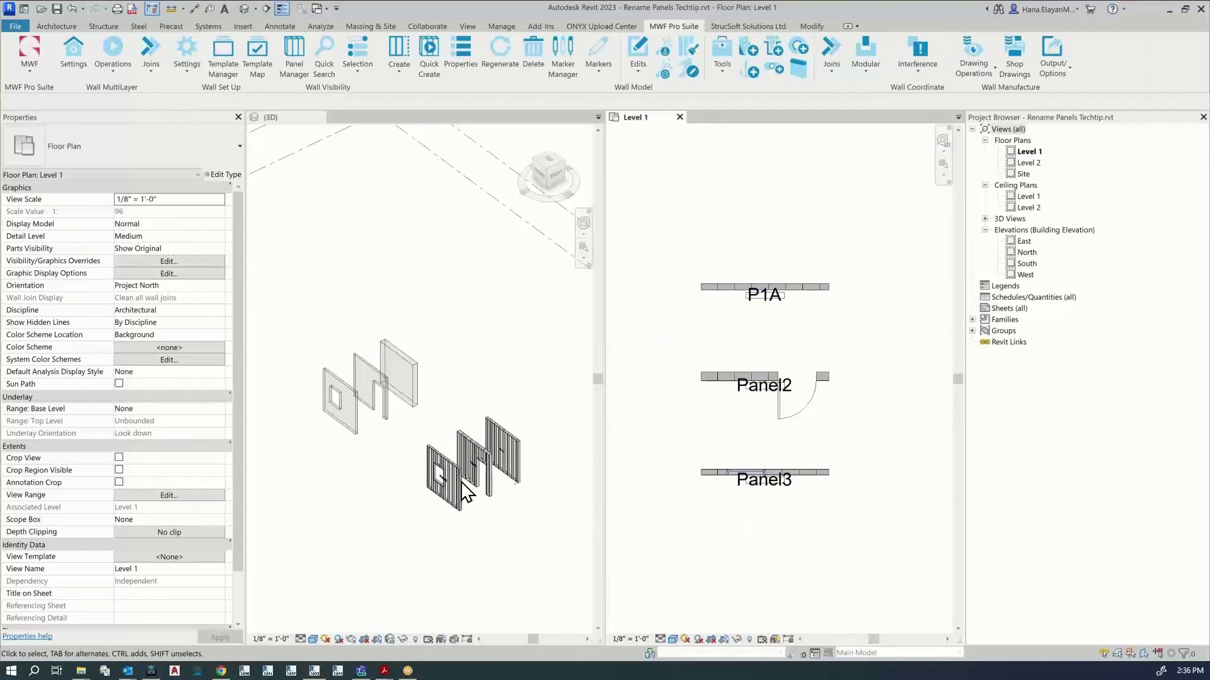
pyautogui.scroll(3, 485, 504)
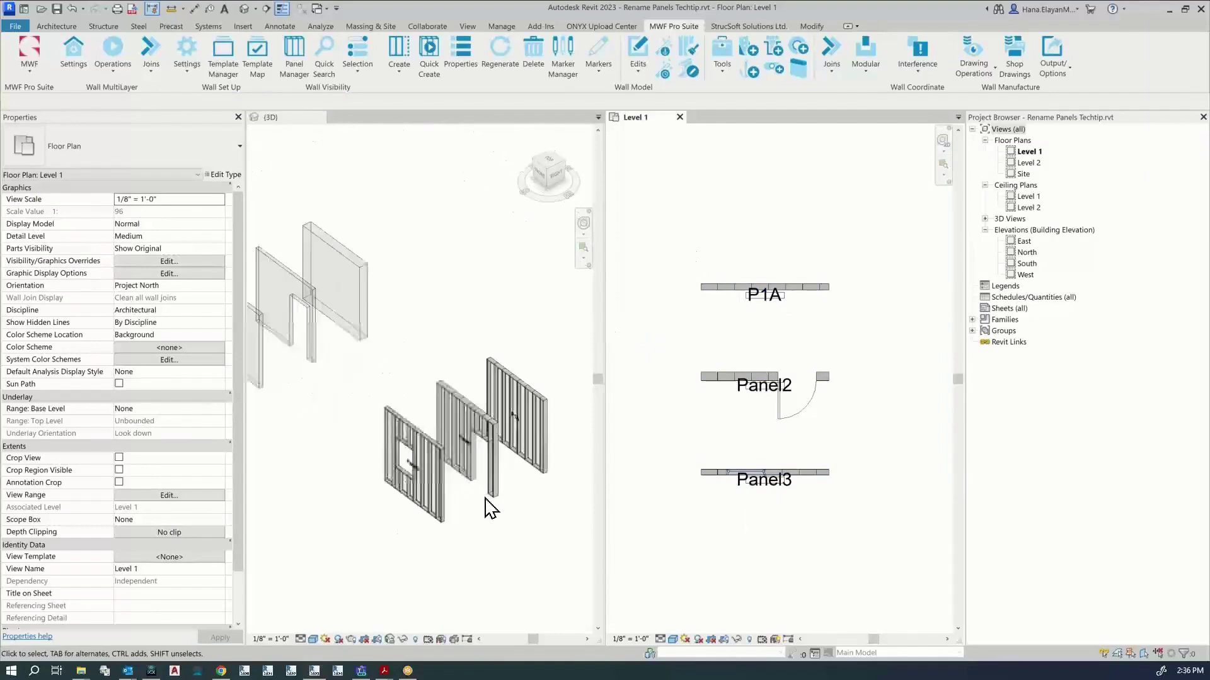
pyautogui.scroll(2, 490, 507)
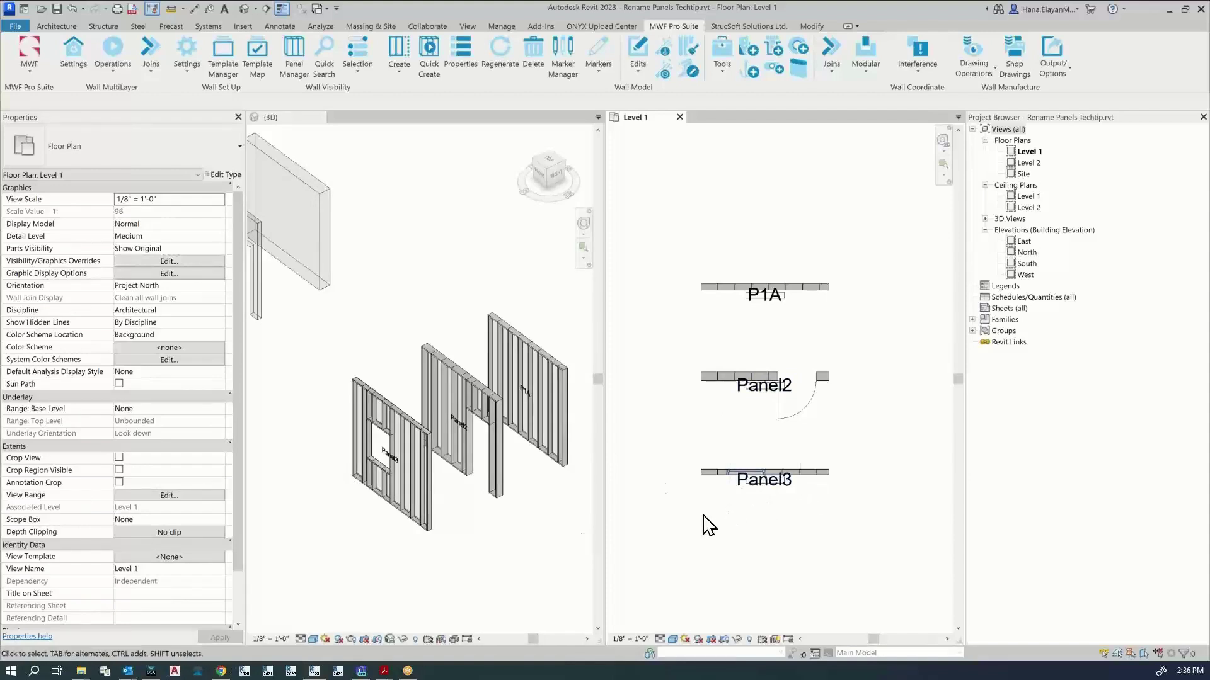
pyautogui.scroll(-5, 707, 522)
pyautogui.moveTo(706, 521); pyautogui.dragTo(783, 458, button='middle')
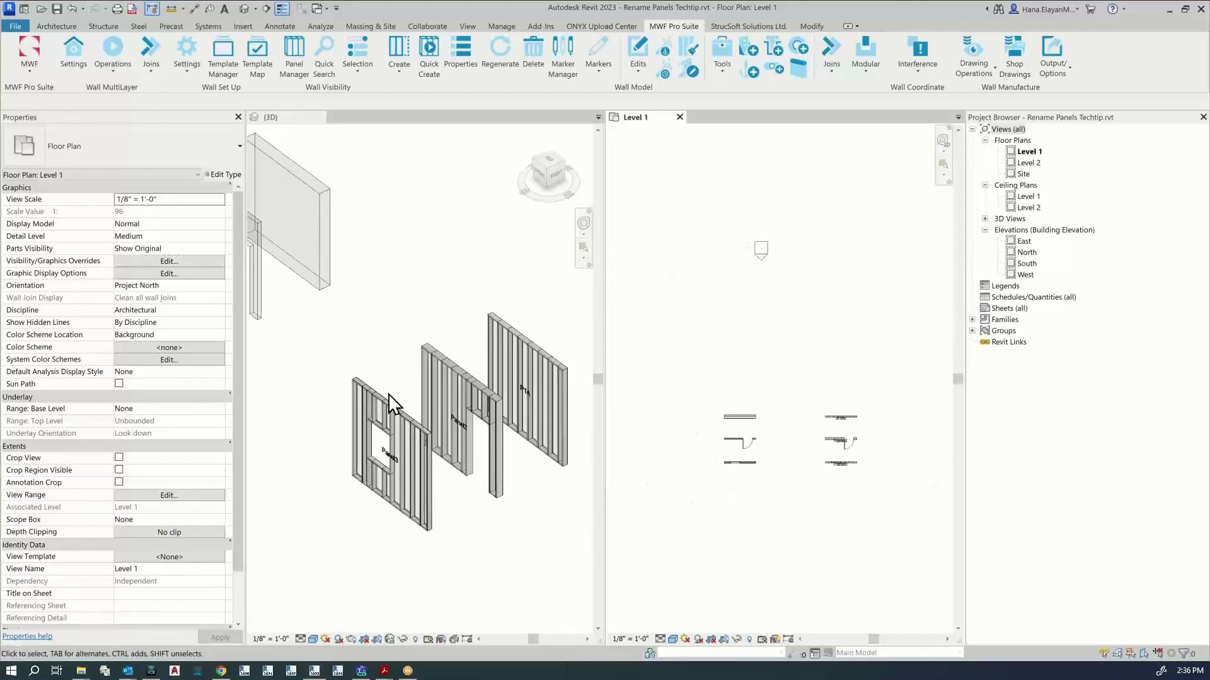
pyautogui.click(426, 376)
pyautogui.scroll(-3, 427, 376)
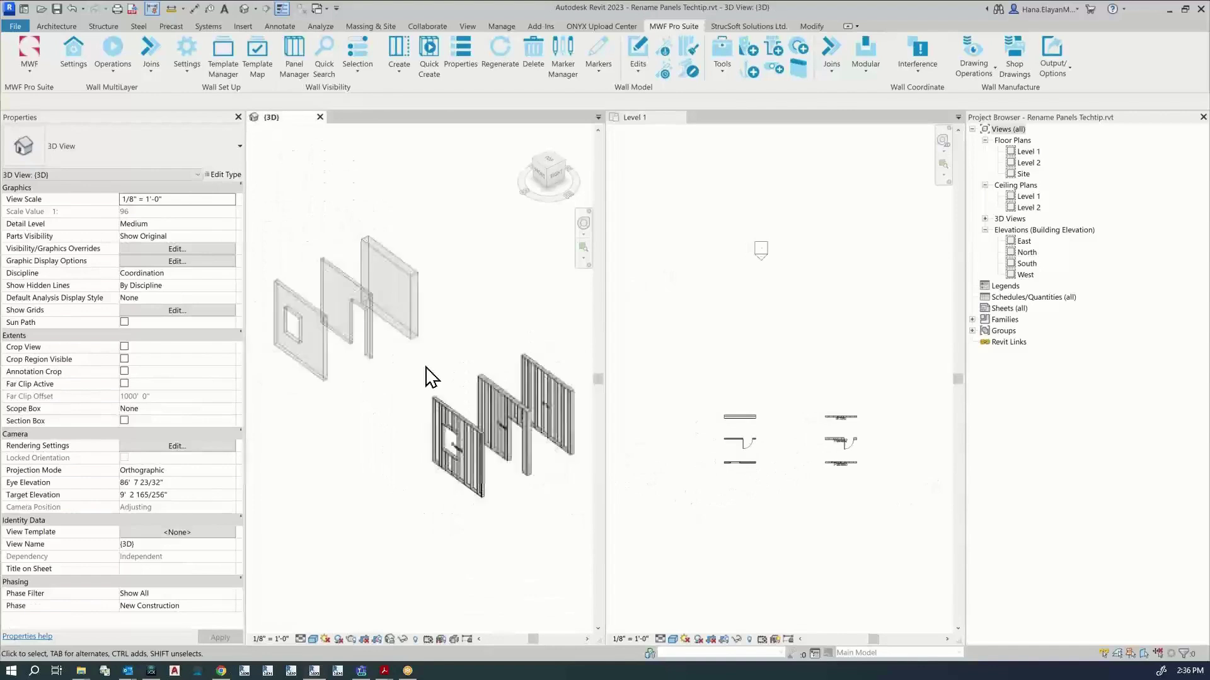
pyautogui.moveTo(427, 376)
pyautogui.mouseDown(button='middle')
pyautogui.moveTo(440, 403)
pyautogui.moveTo(426, 398)
pyautogui.mouseUp(button='middle')
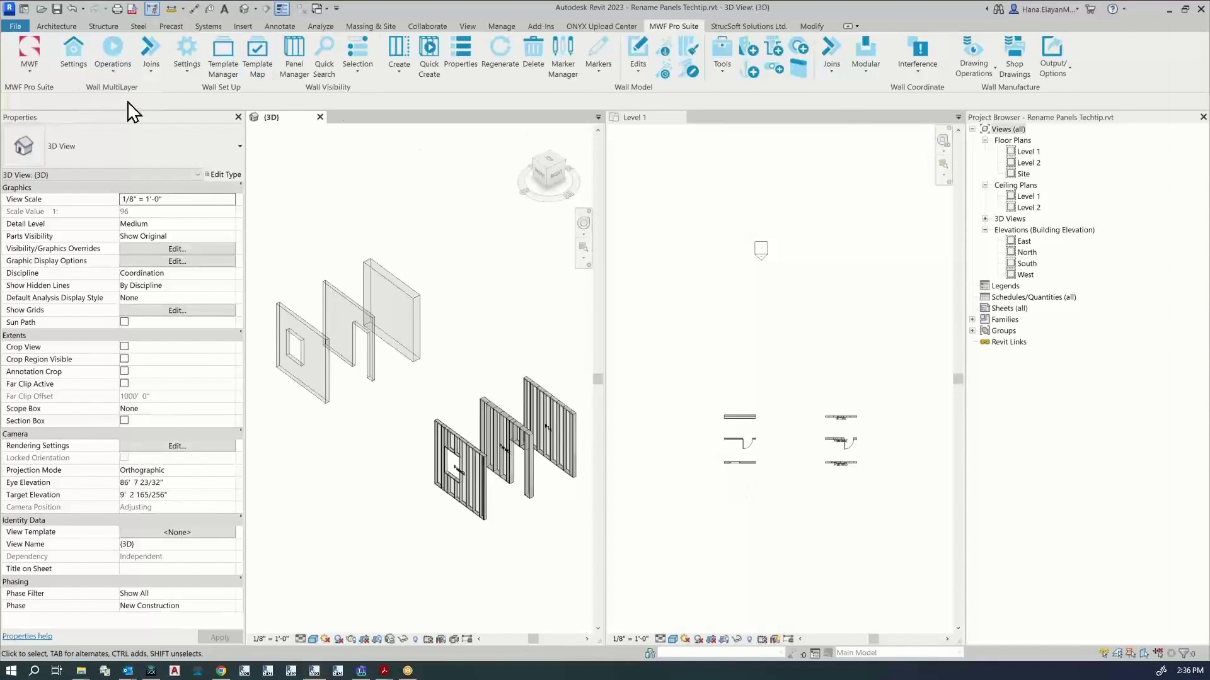
pyautogui.click(403, 297)
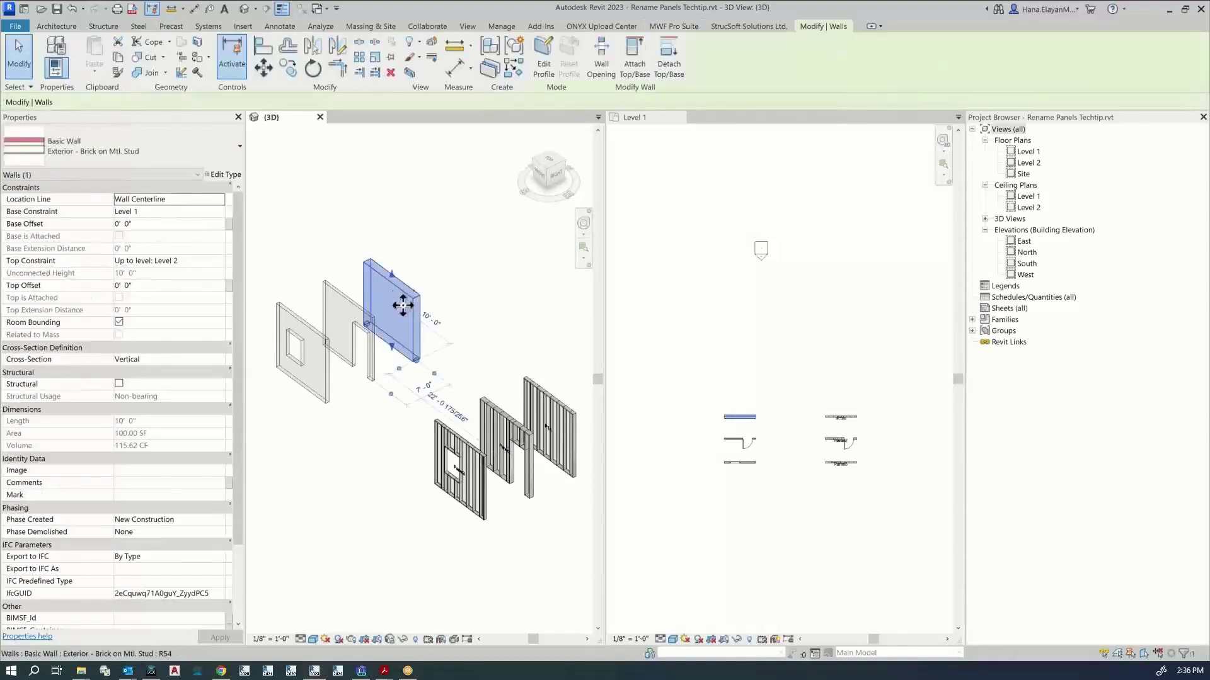
pyautogui.click(343, 315)
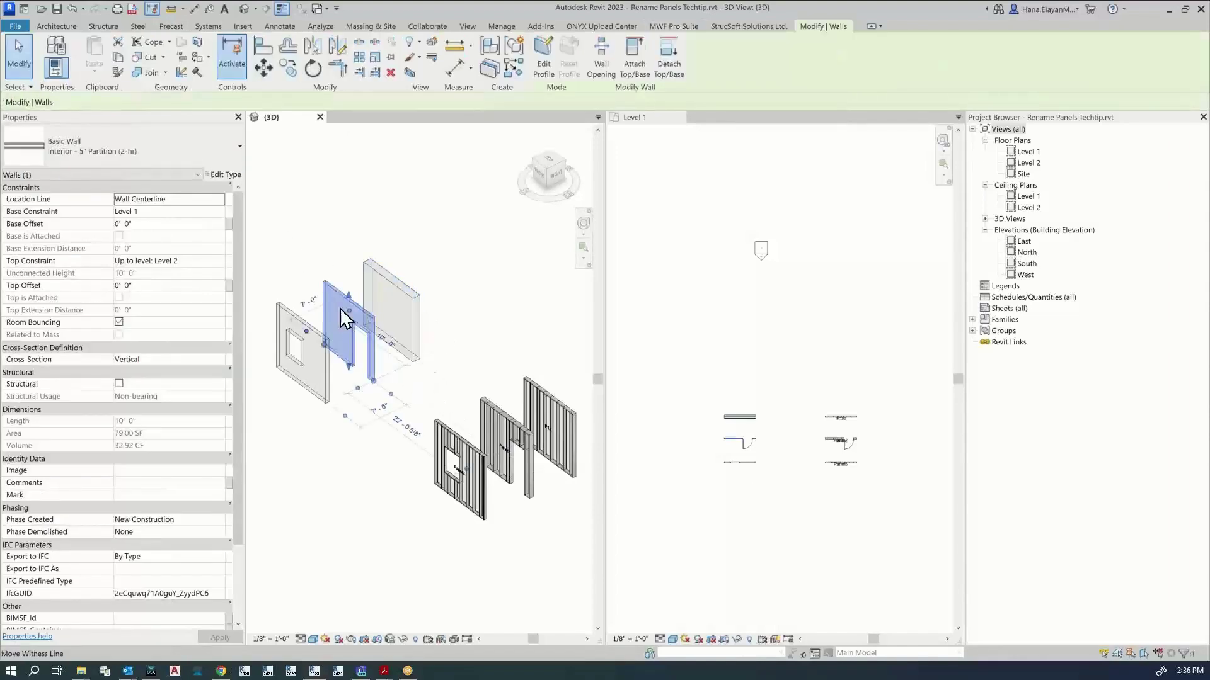
pyautogui.click(319, 384)
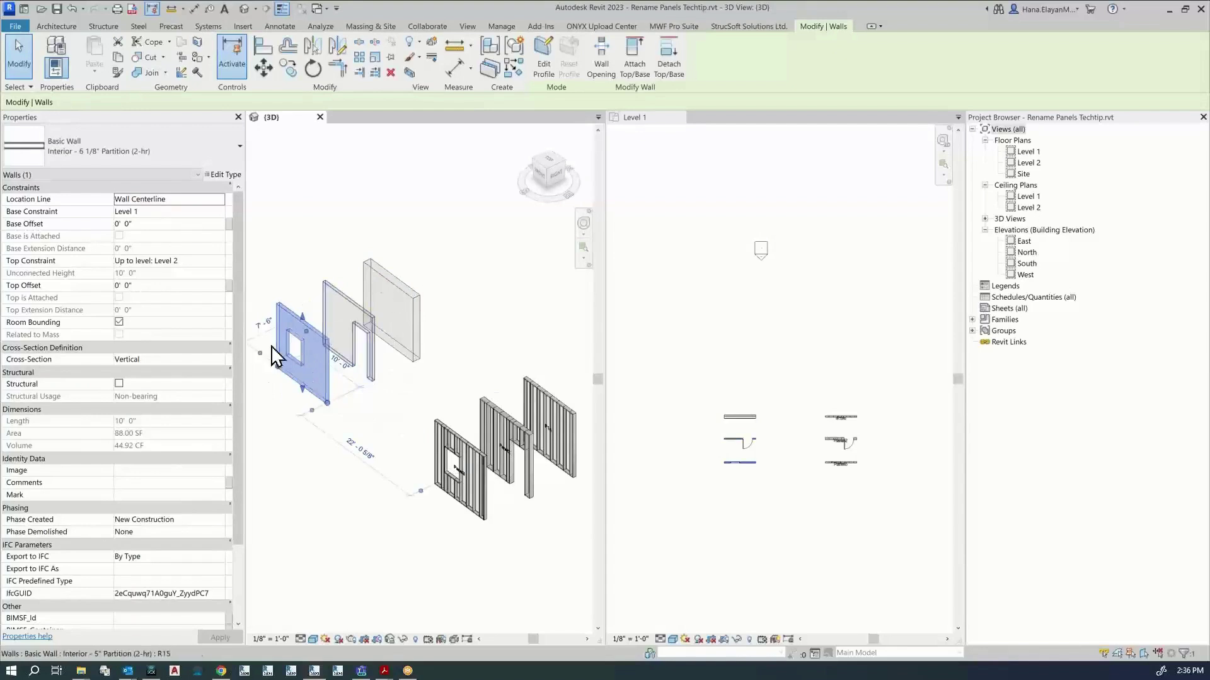
pyautogui.click(416, 309)
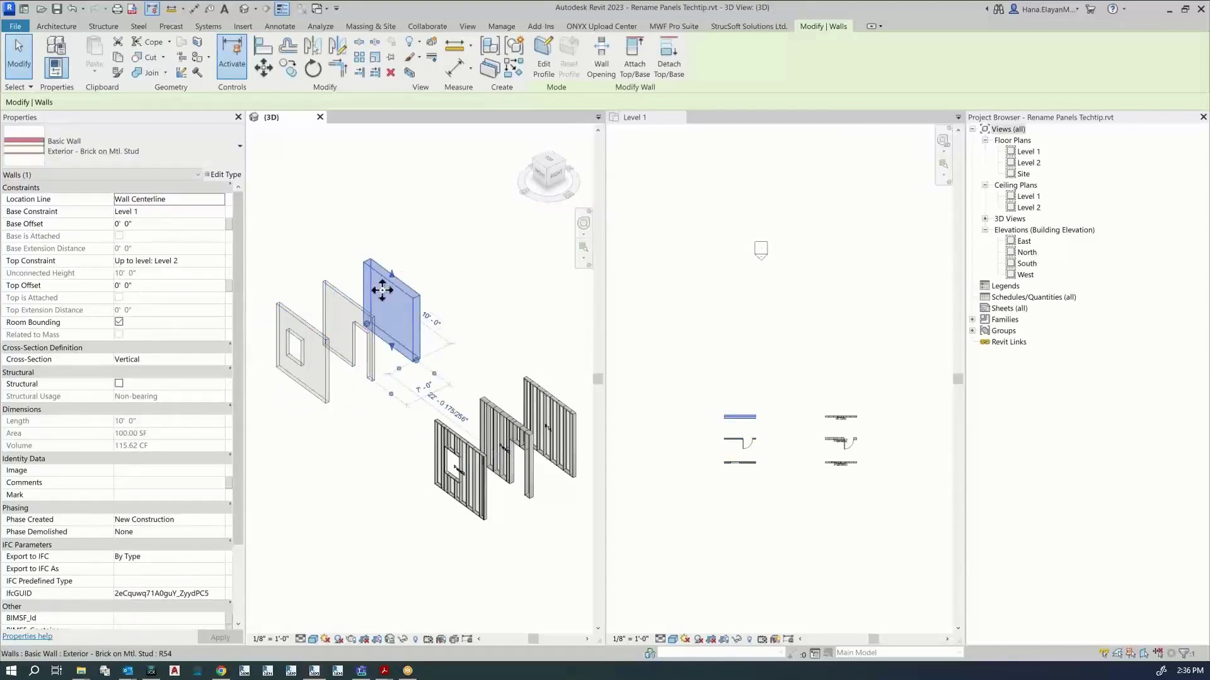
pyautogui.click(679, 29)
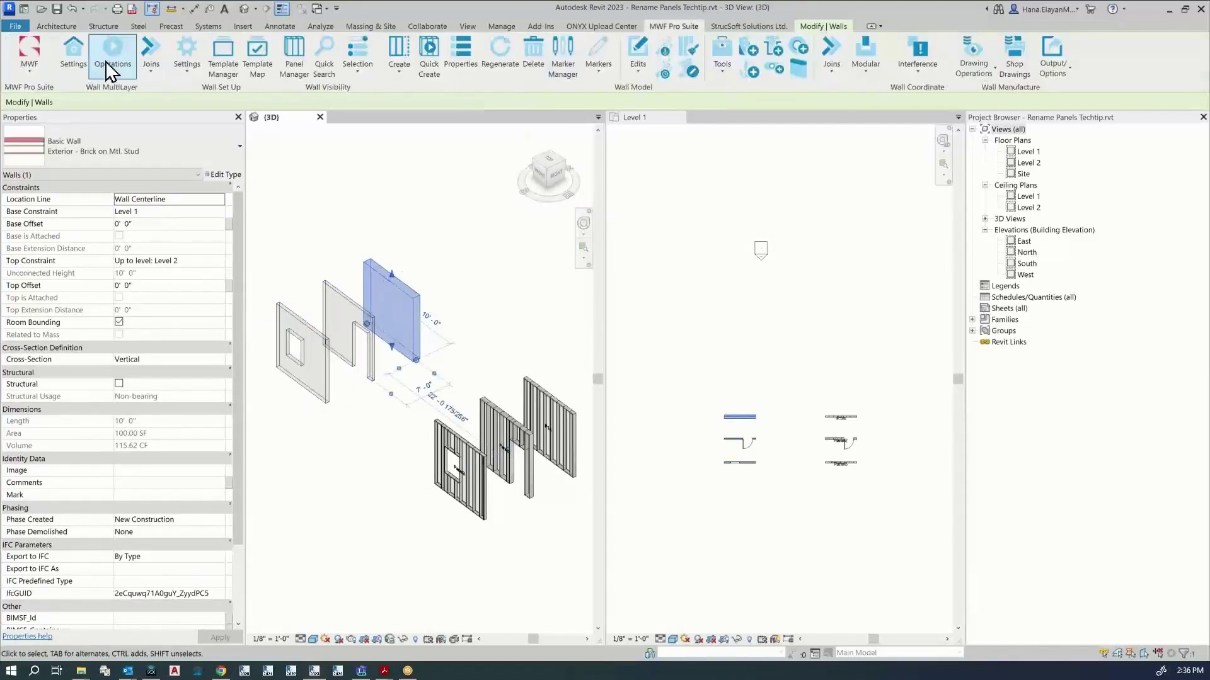
pyautogui.click(73, 54)
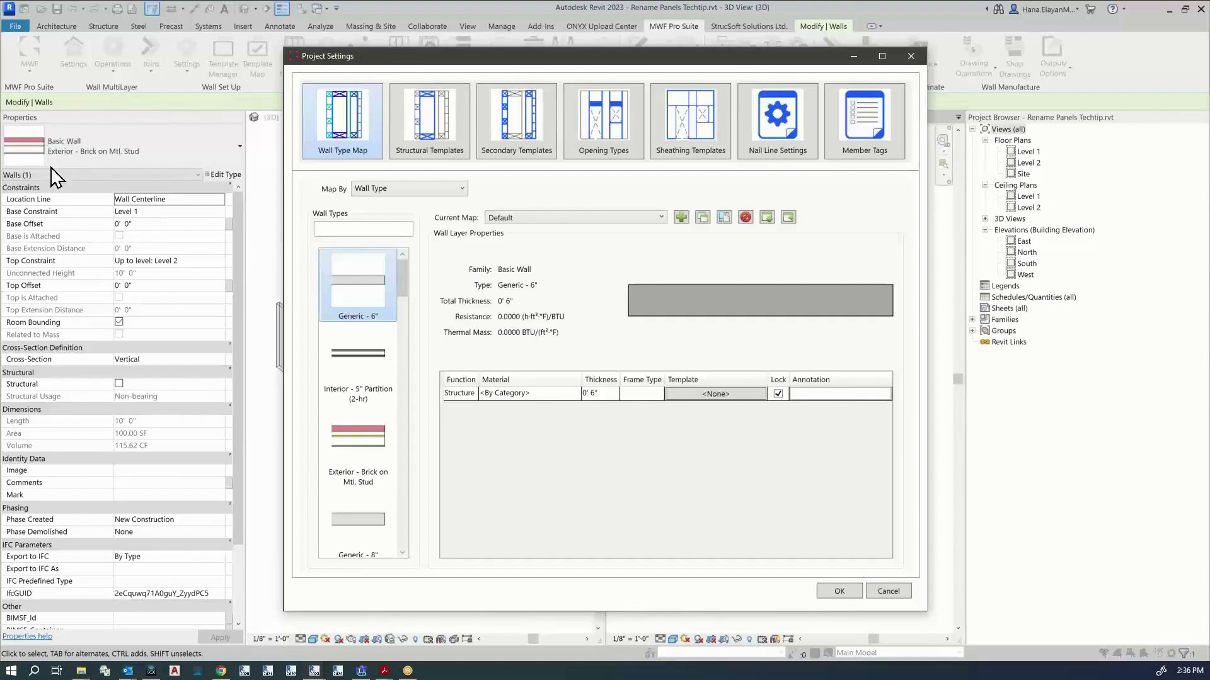
pyautogui.click(340, 228)
pyautogui.write('exter')
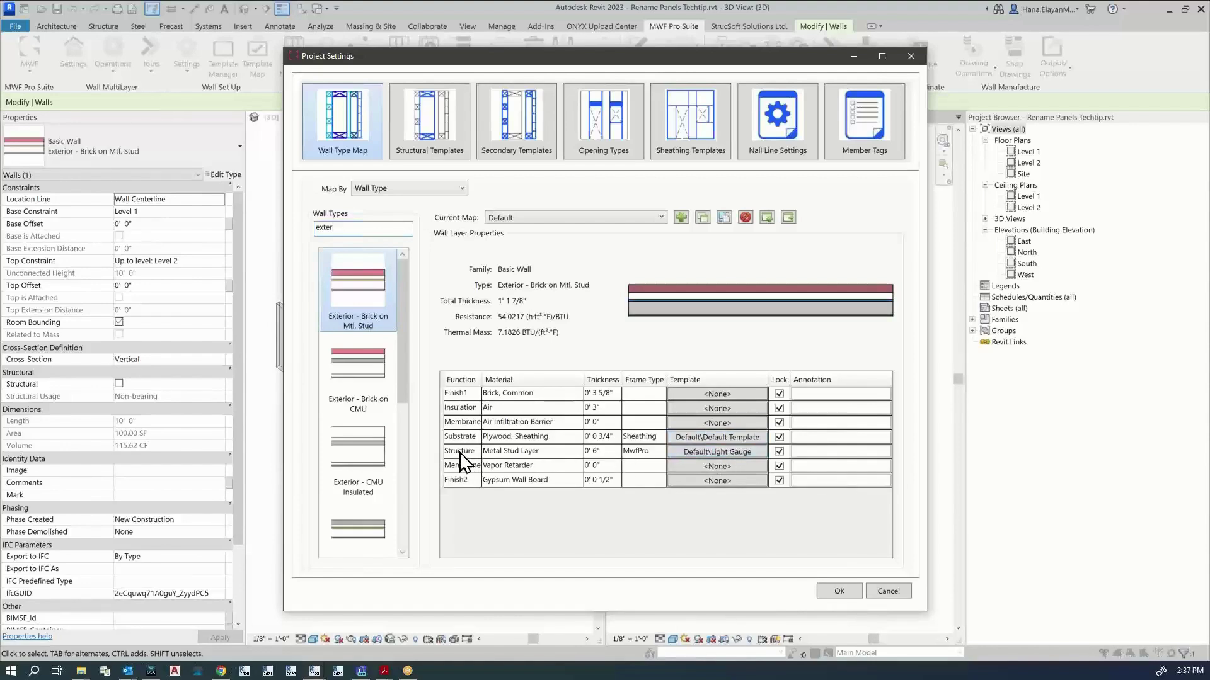
pyautogui.click(845, 592)
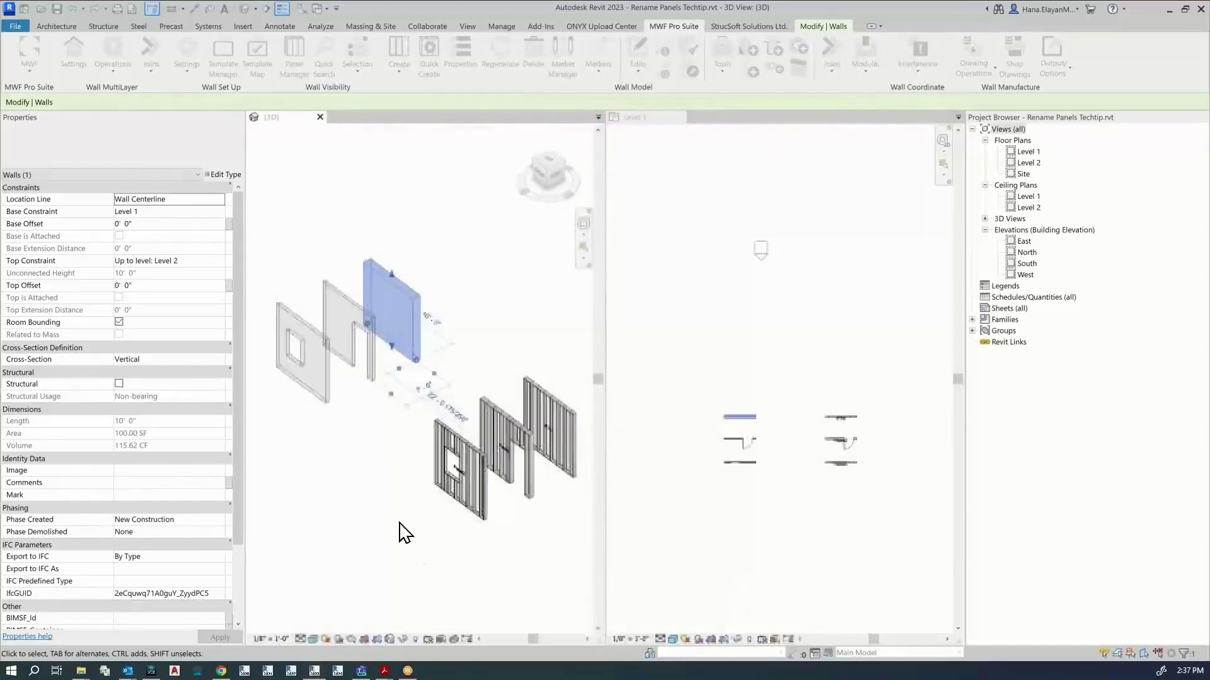
# Window-select the three plain walls in Level 1 and Quick Create them as Panel4, Panel5 and Panel6.
pyautogui.click(400, 531)
pyautogui.click(766, 507)
pyautogui.moveTo(715, 385); pyautogui.dragTo(788, 536)
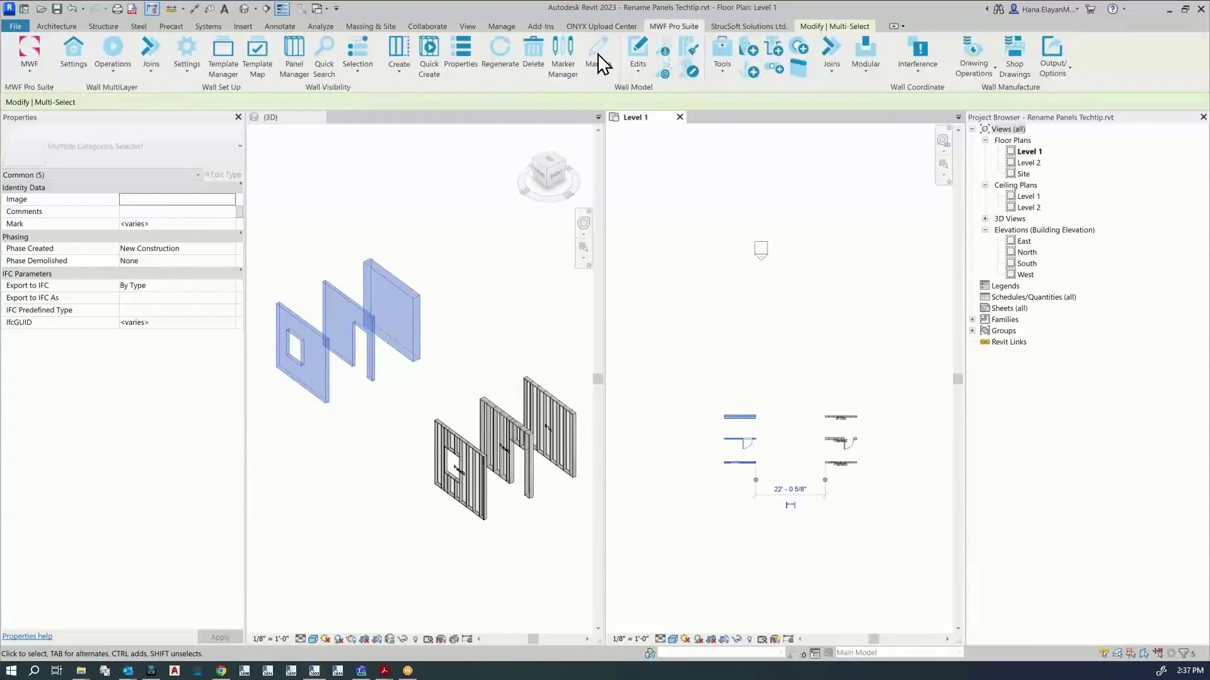
pyautogui.click(111, 71)
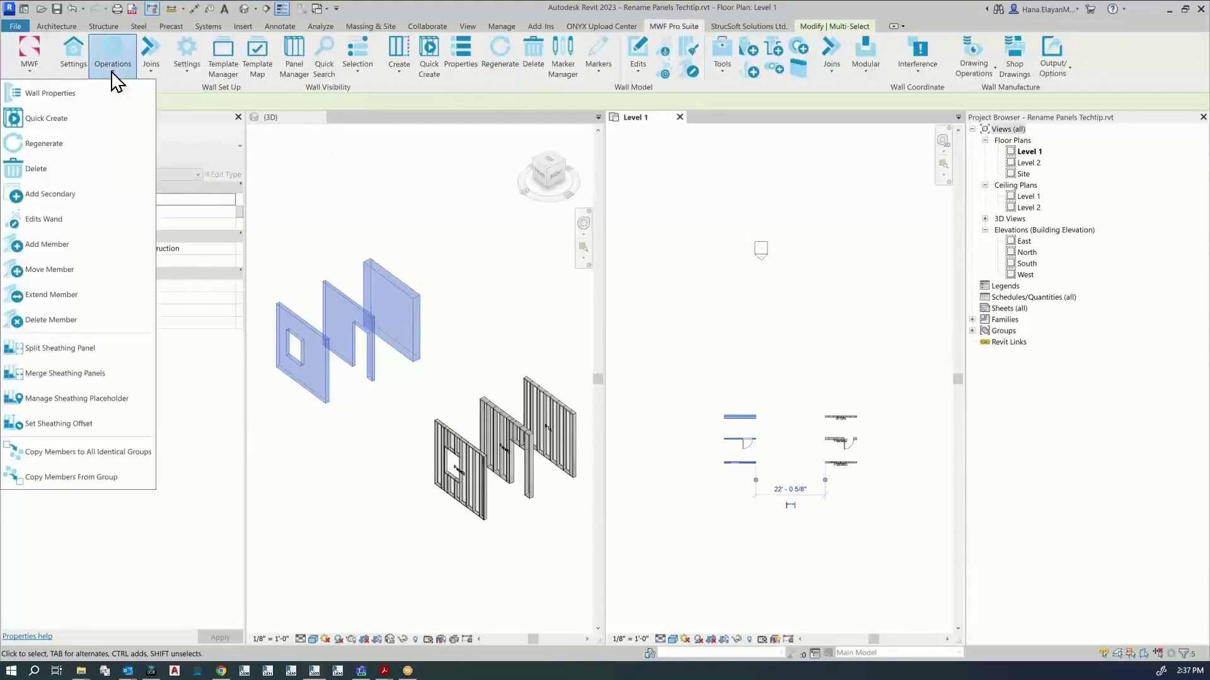
pyautogui.click(71, 119)
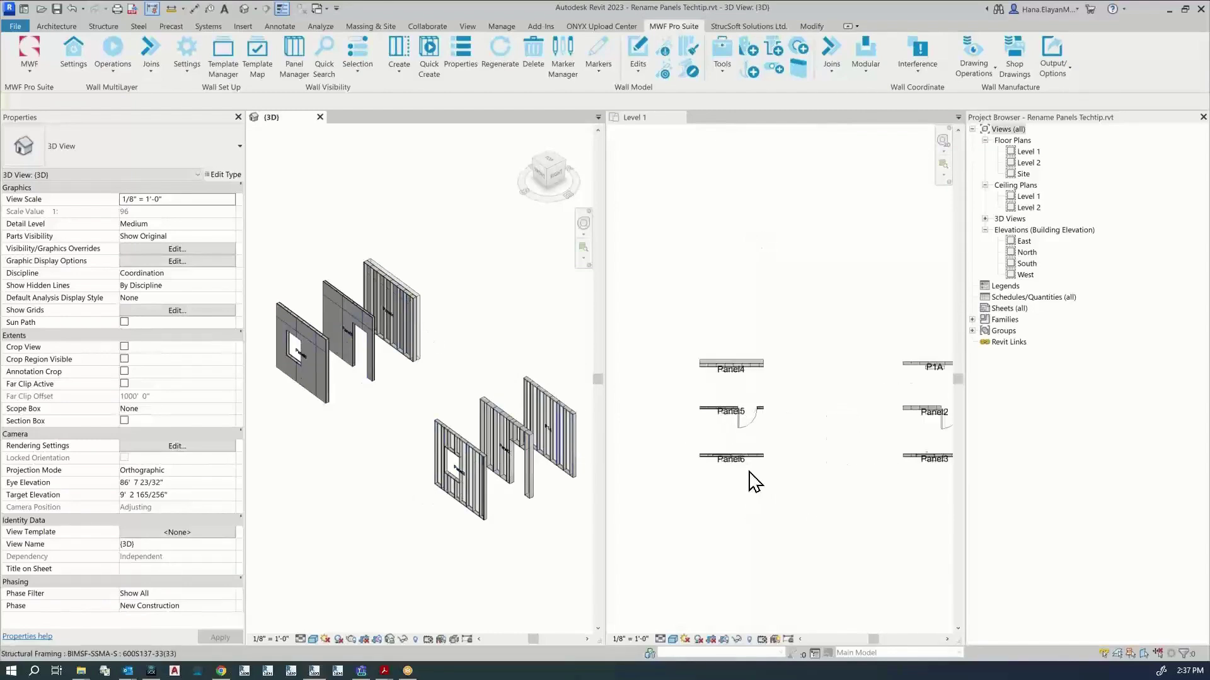
pyautogui.scroll(5, 756, 485)
pyautogui.scroll(2, 318, 382)
pyautogui.scroll(5, 318, 382)
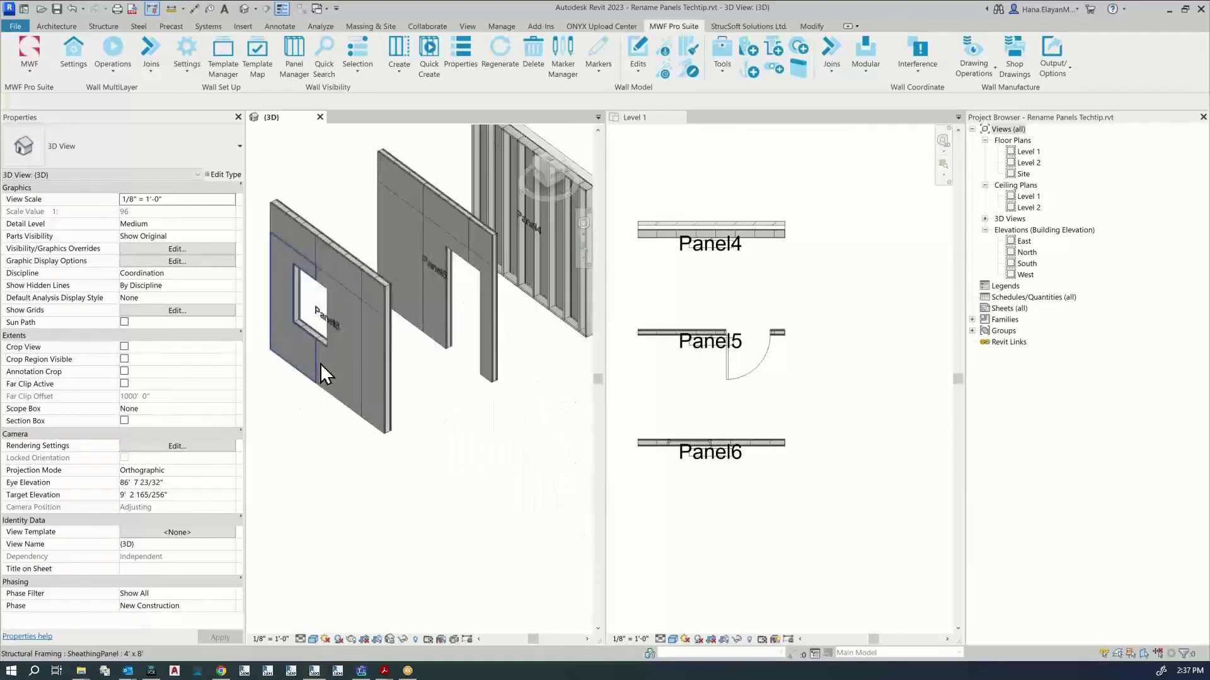
pyautogui.click(384, 484)
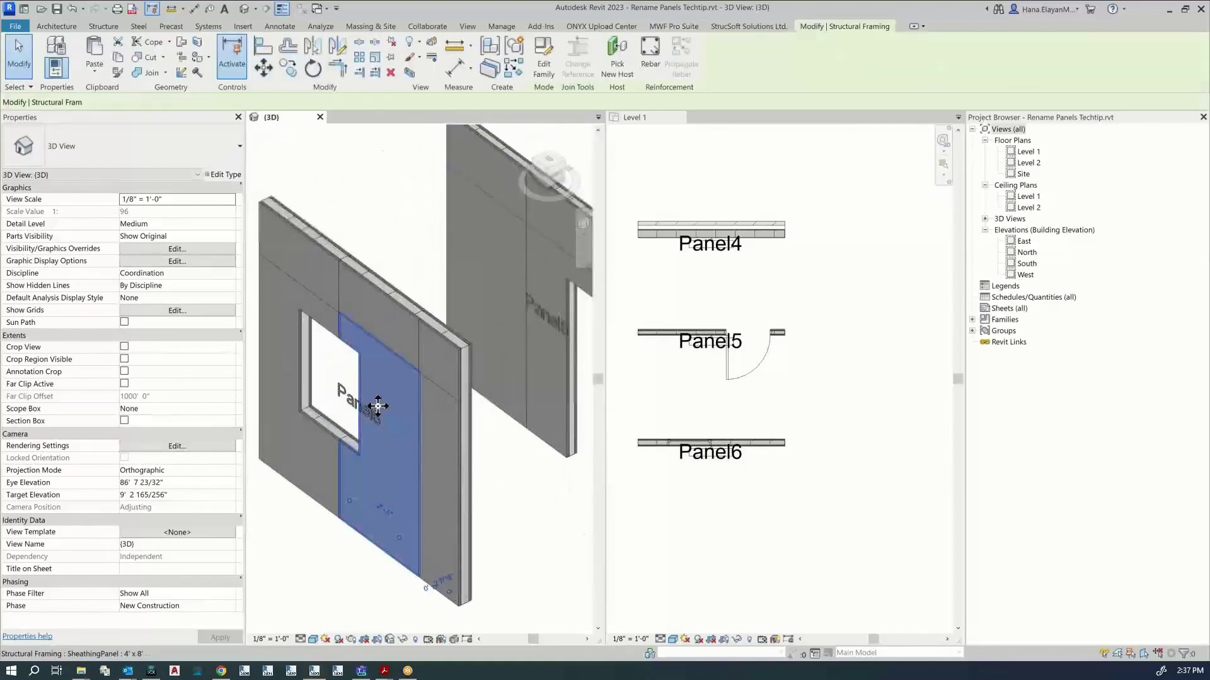
pyautogui.keyDown('shift'); pyautogui.moveTo(481, 466); pyautogui.dragTo(402, 384, button='middle'); pyautogui.keyUp('shift')
pyautogui.scroll(3, 405, 384)
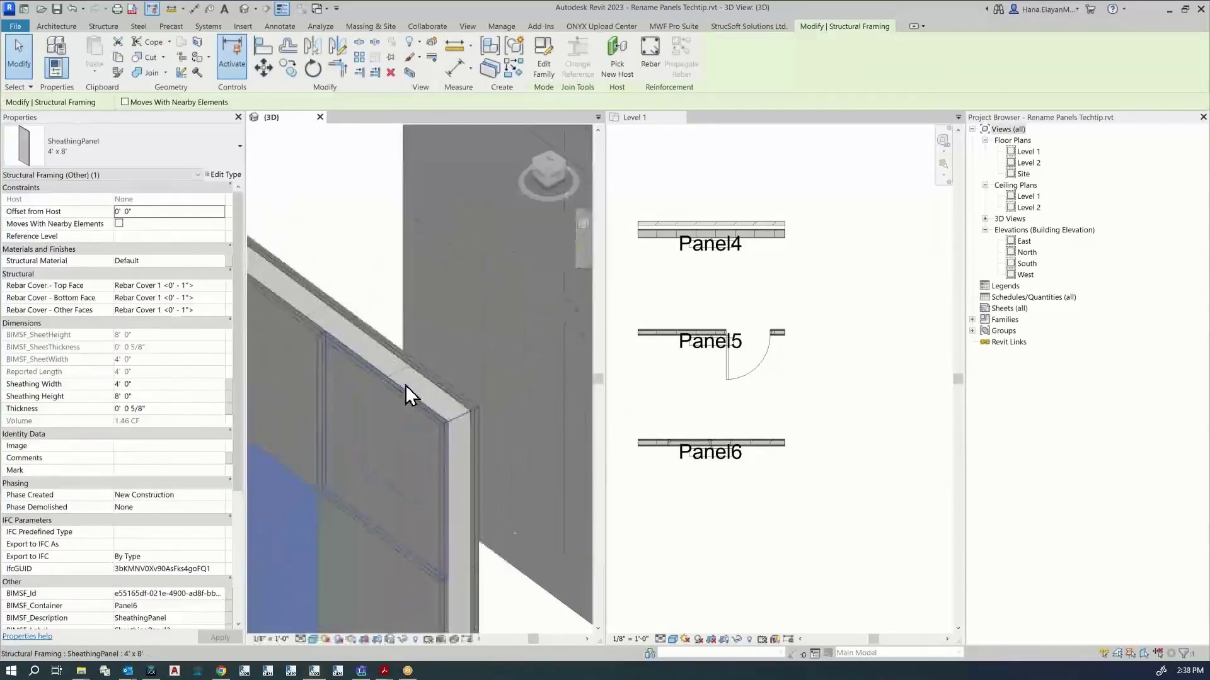
pyautogui.scroll(-5, 416, 391)
pyautogui.scroll(4, 485, 376)
pyautogui.scroll(-6, 486, 376)
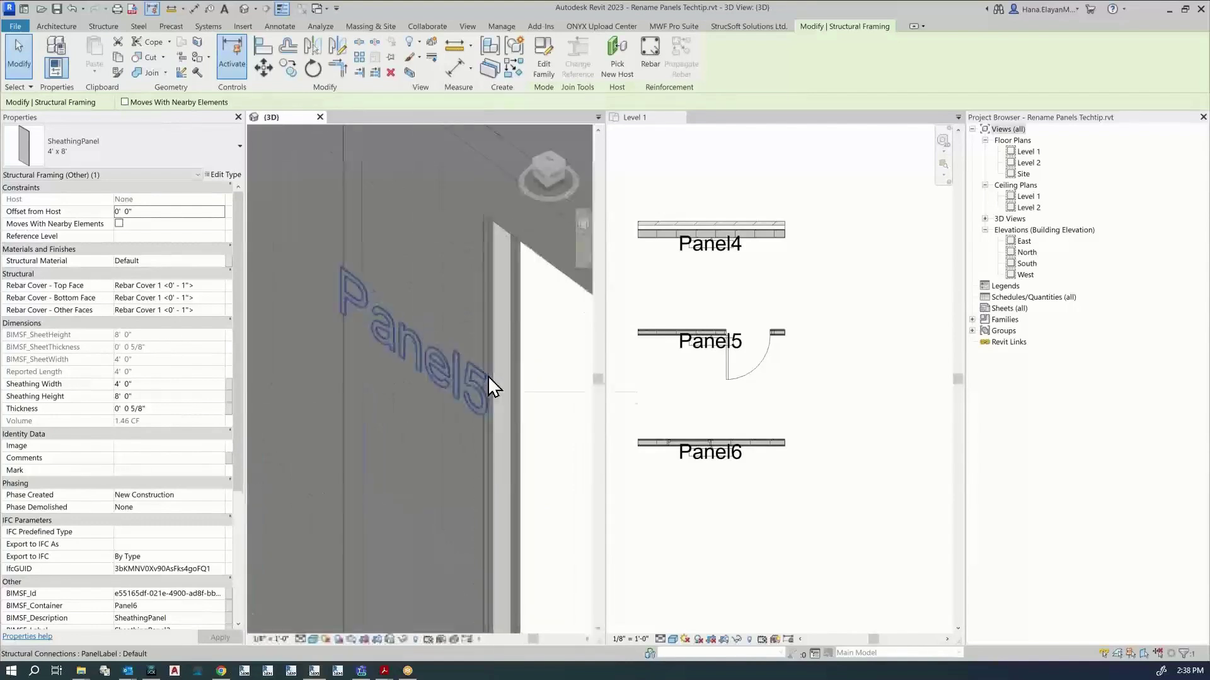
pyautogui.moveTo(483, 378); pyautogui.dragTo(435, 452, button='middle')
pyautogui.scroll(6, 451, 404)
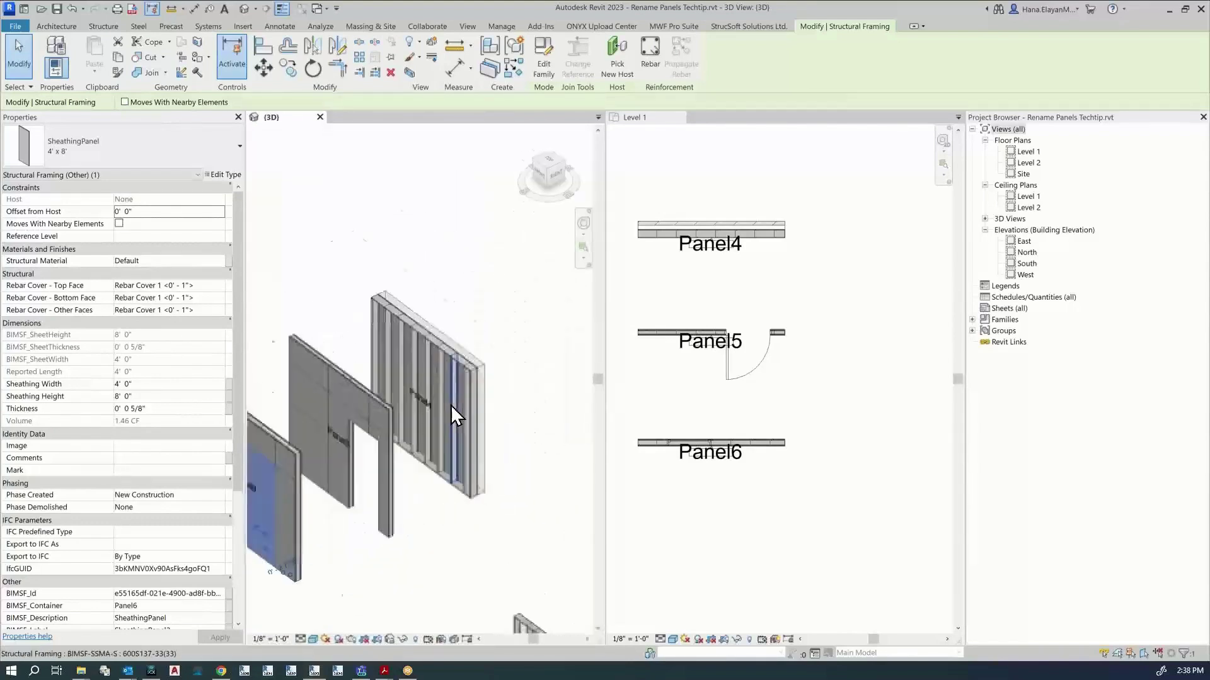
pyautogui.scroll(-2, 410, 414)
pyautogui.scroll(-5, 410, 414)
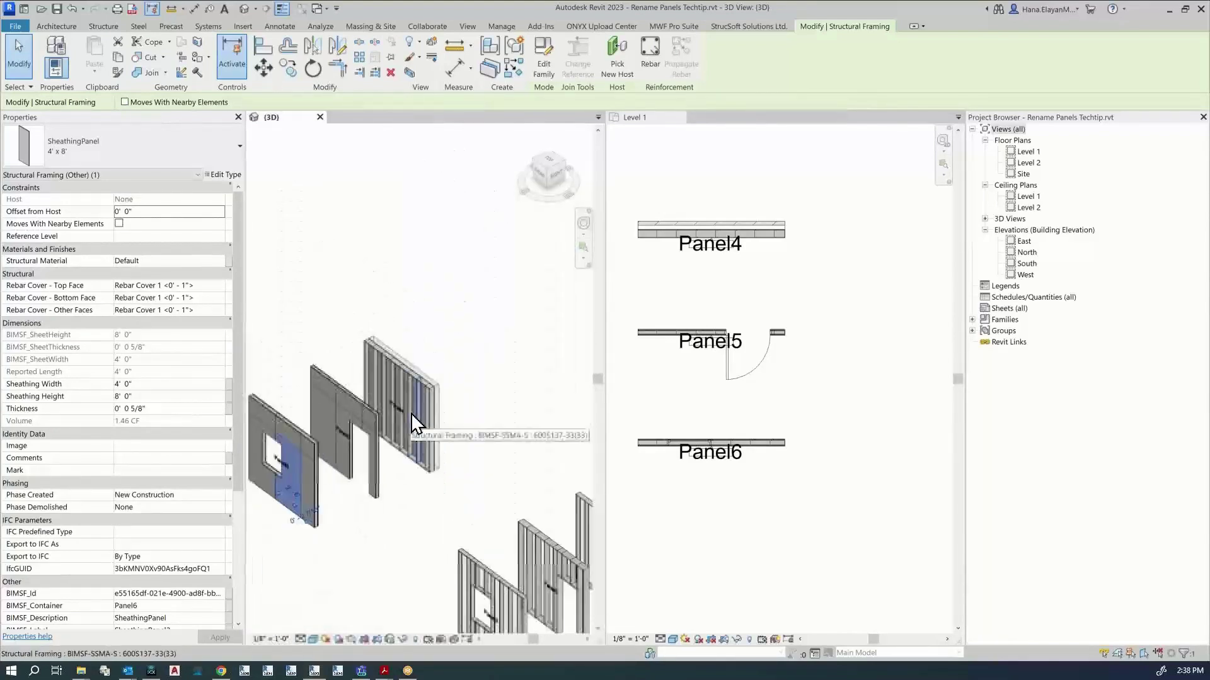
pyautogui.scroll(-2, 791, 513)
pyautogui.moveTo(848, 509); pyautogui.dragTo(771, 490, button='middle')
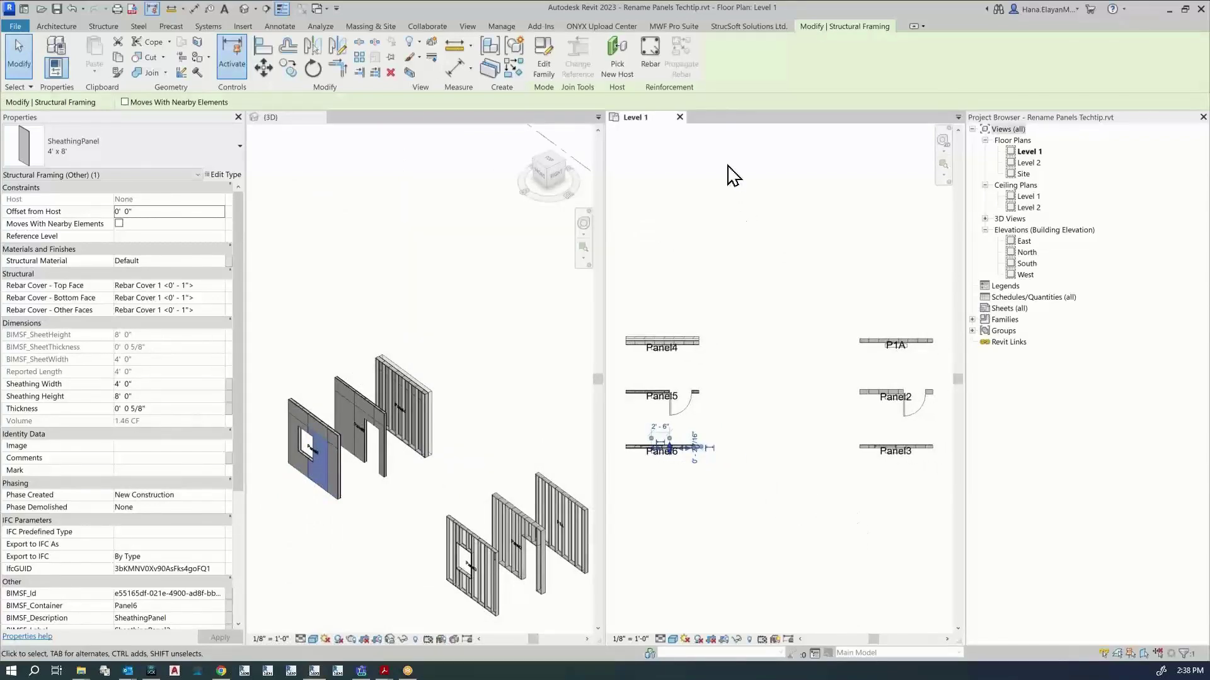
# Deselect Panel6 and bring up the MWF Pro Suite Edits list with nothing selected.
pyautogui.click(686, 27)
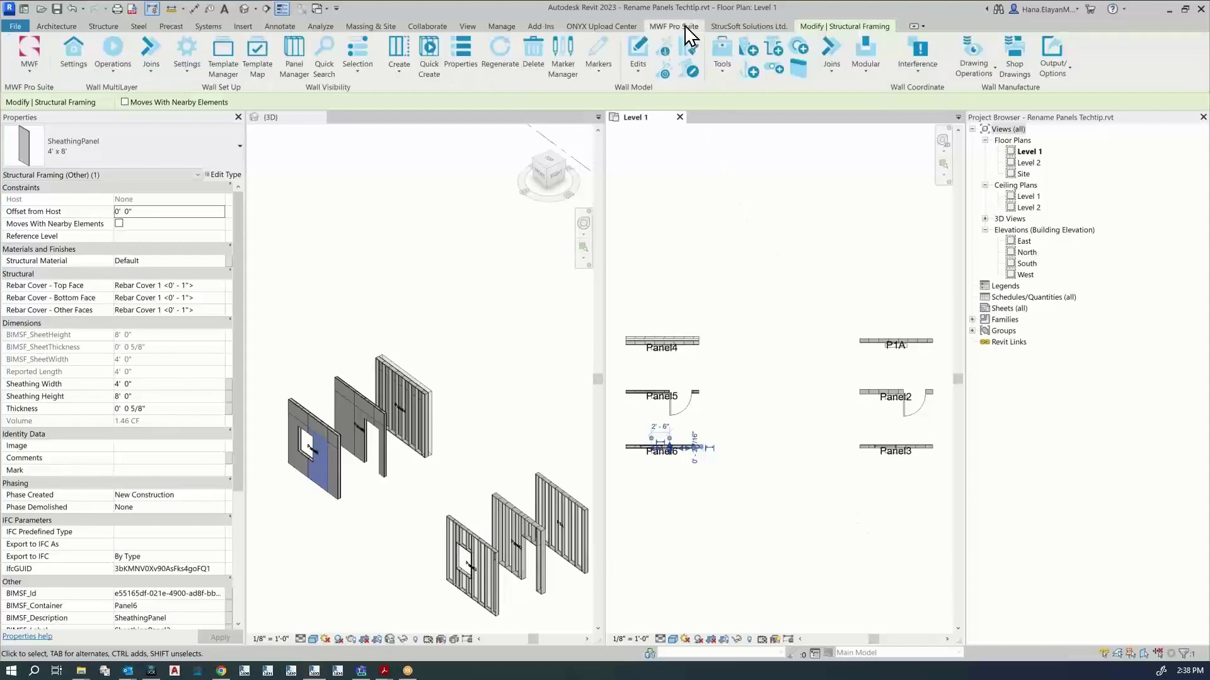
pyautogui.click(639, 71)
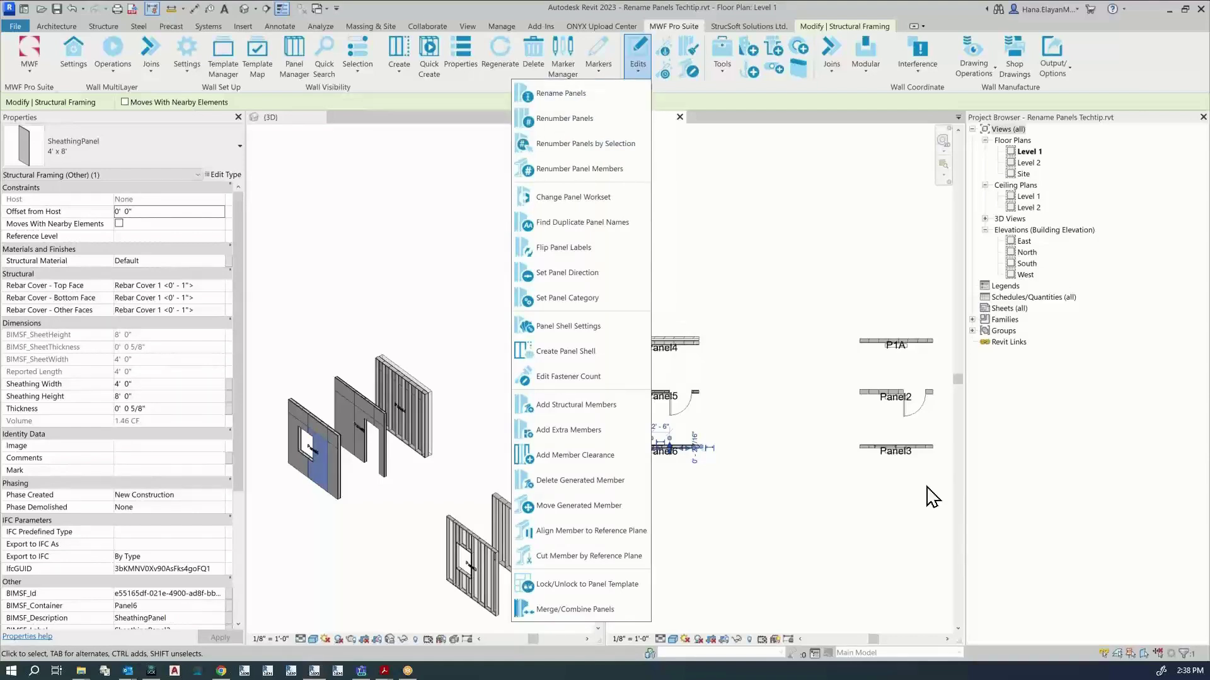
pyautogui.click(811, 486)
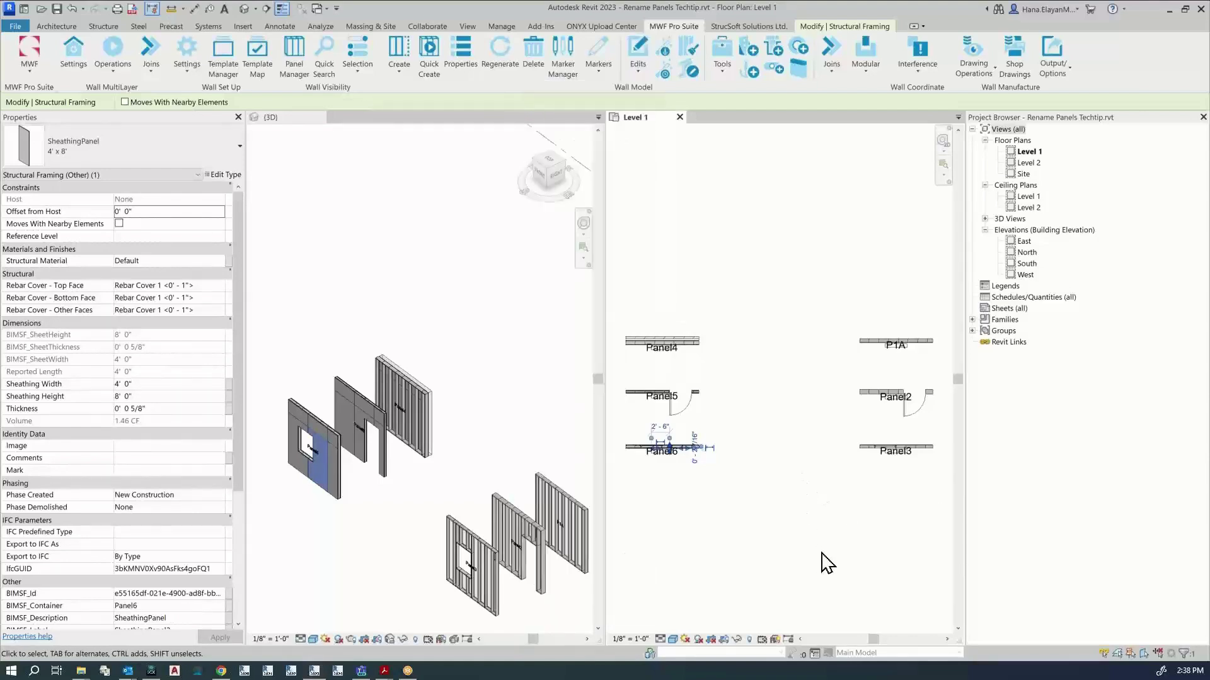
pyautogui.press('Escape')
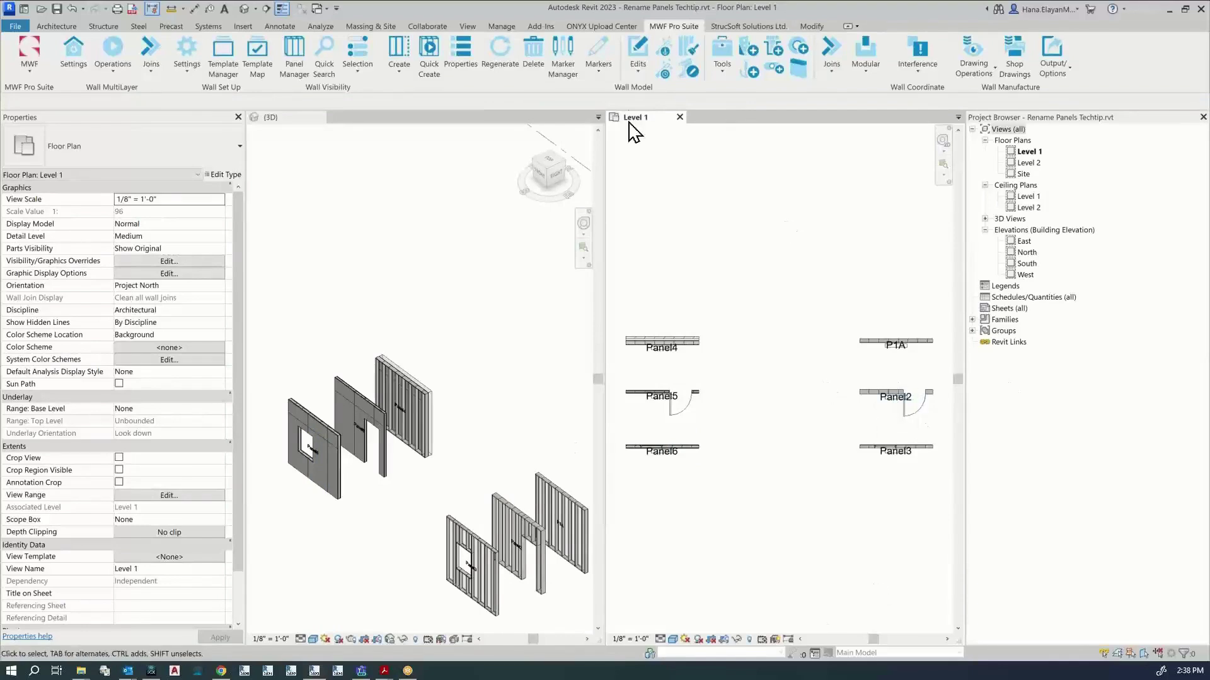
pyautogui.click(637, 54)
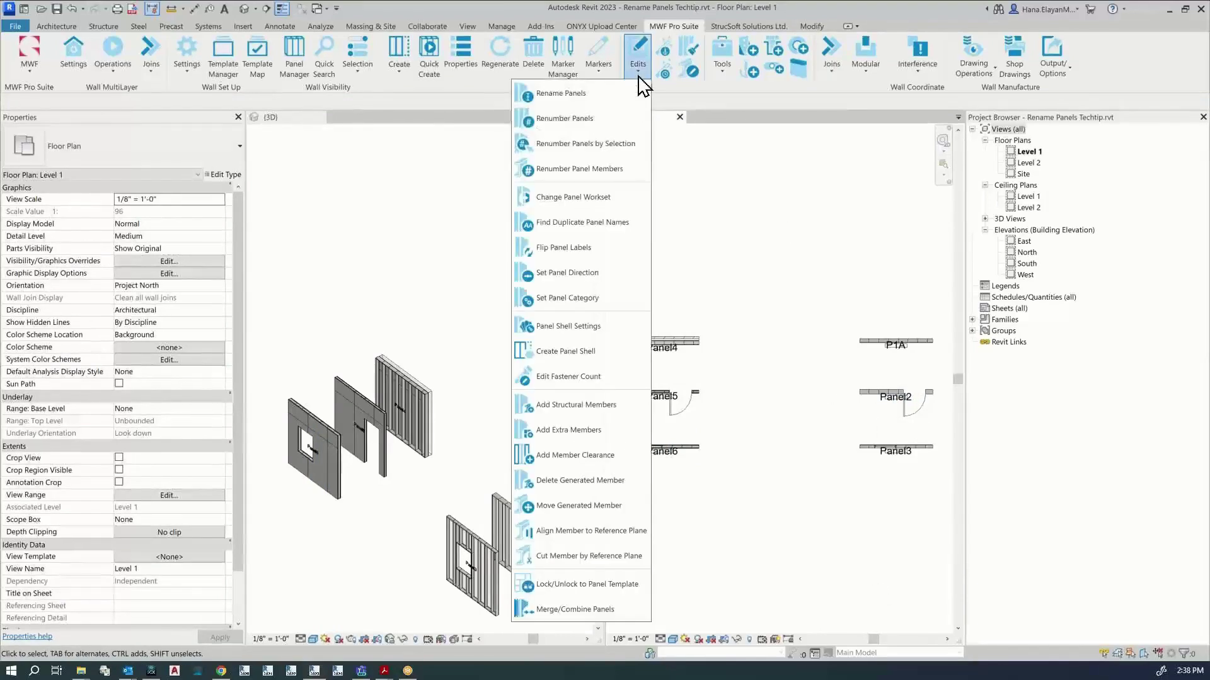
# In the Rename Panels table, edit the second panel's prefix cell.
pyautogui.click(578, 96)
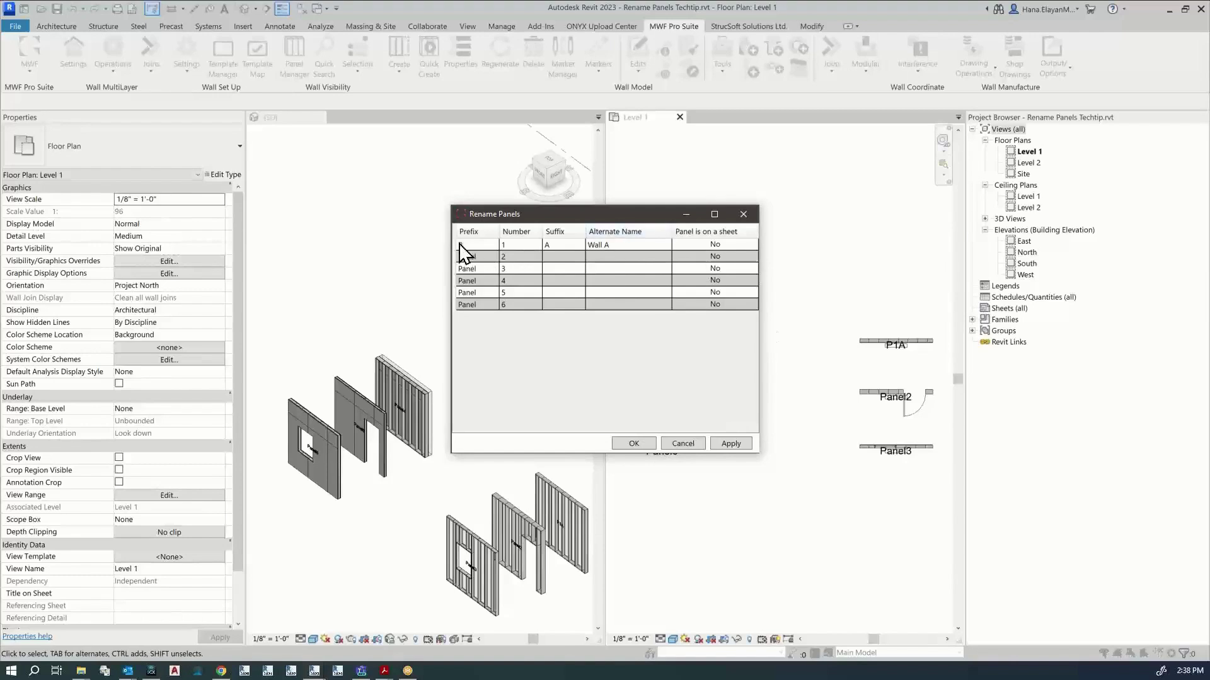
pyautogui.write('P')
pyautogui.click(482, 257)
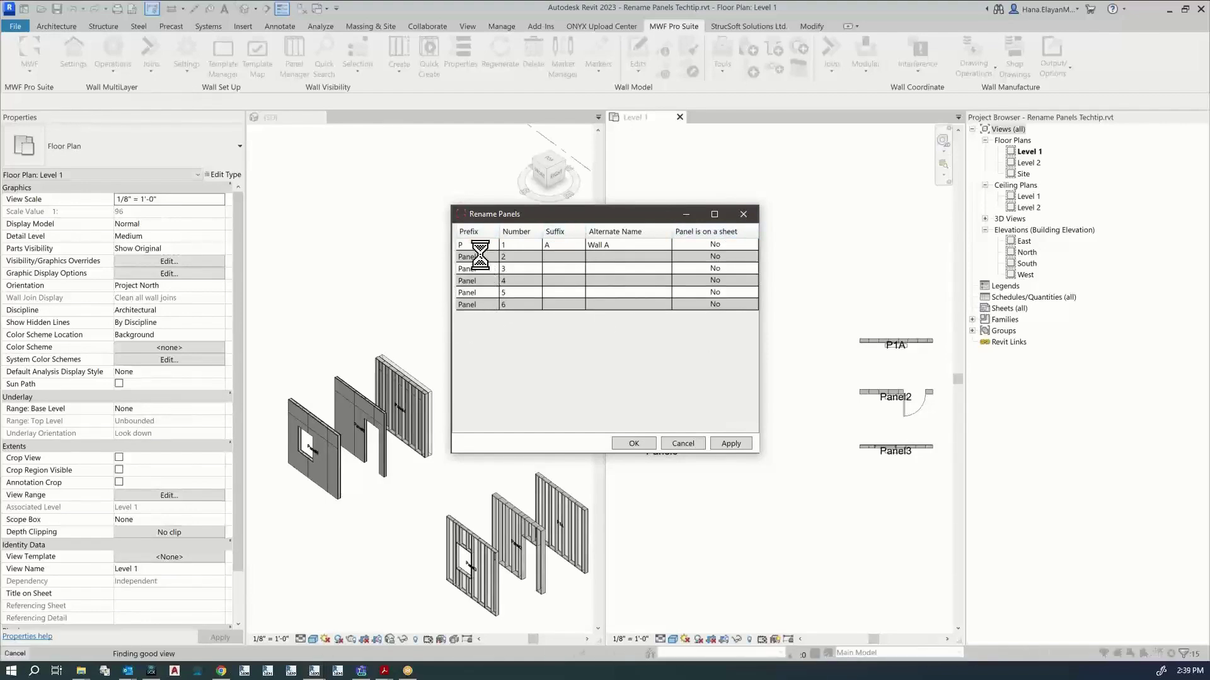
pyautogui.click(482, 257)
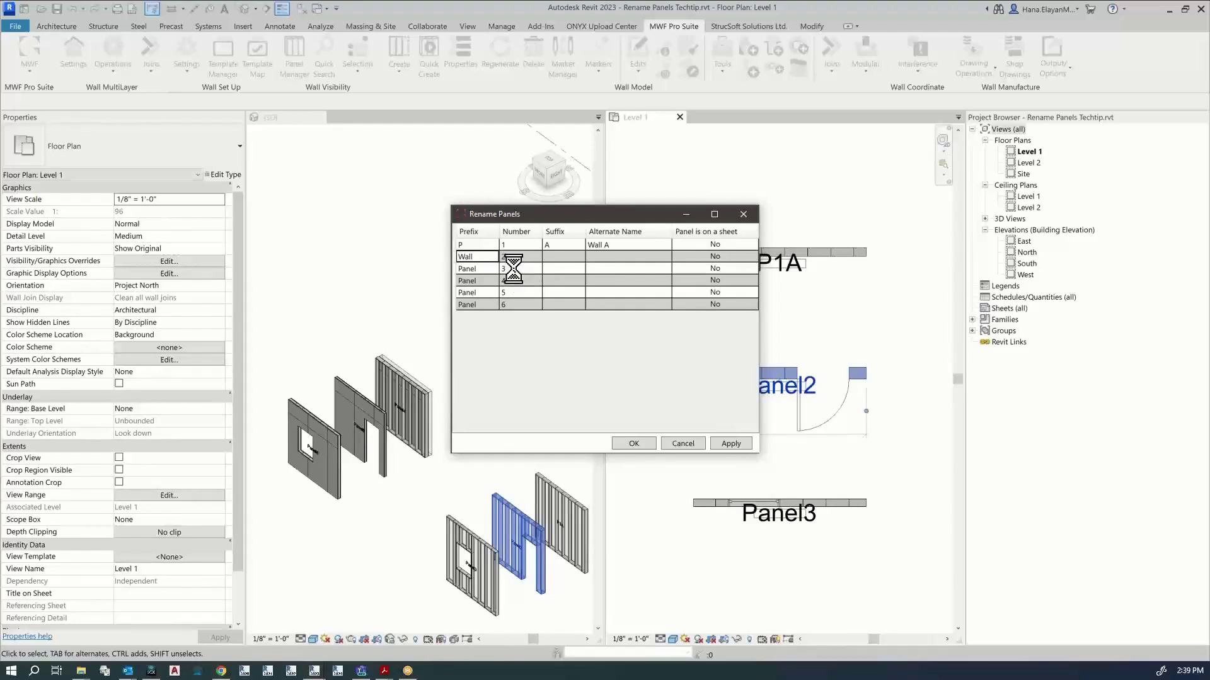
# Set panel 3's number to 300, panel 5's suffix to B, panel 6's alternate name to Wall B, and apply.
pyautogui.click(513, 269)
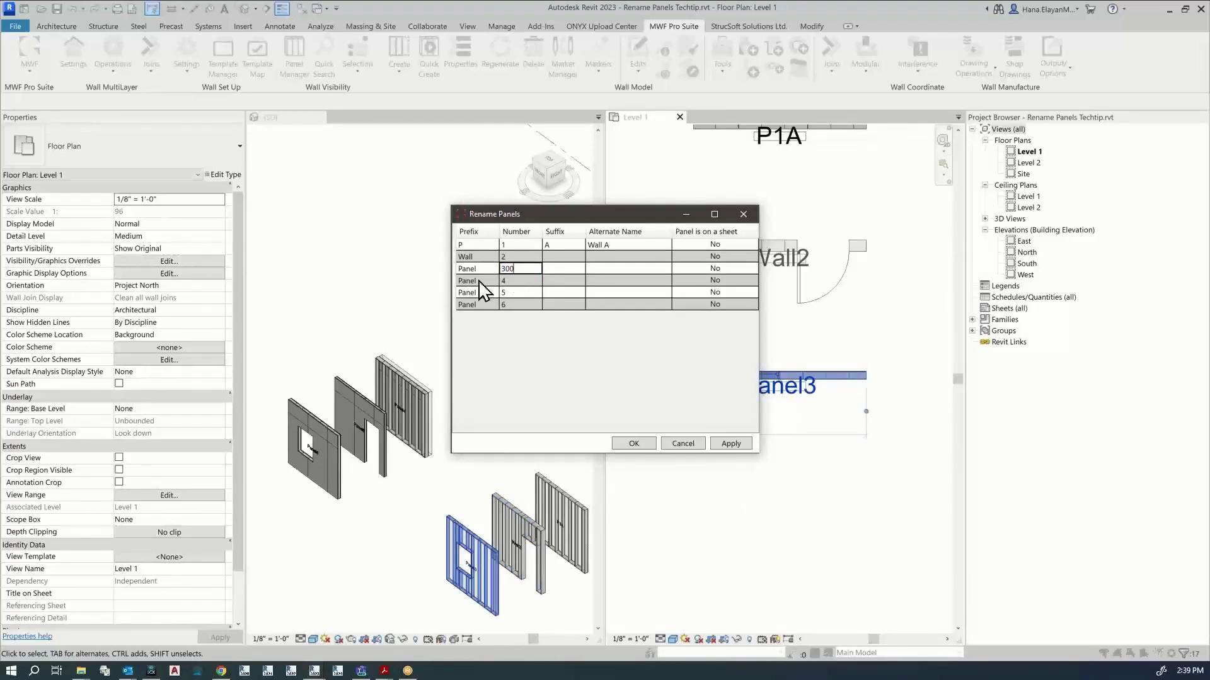
pyautogui.click(555, 294)
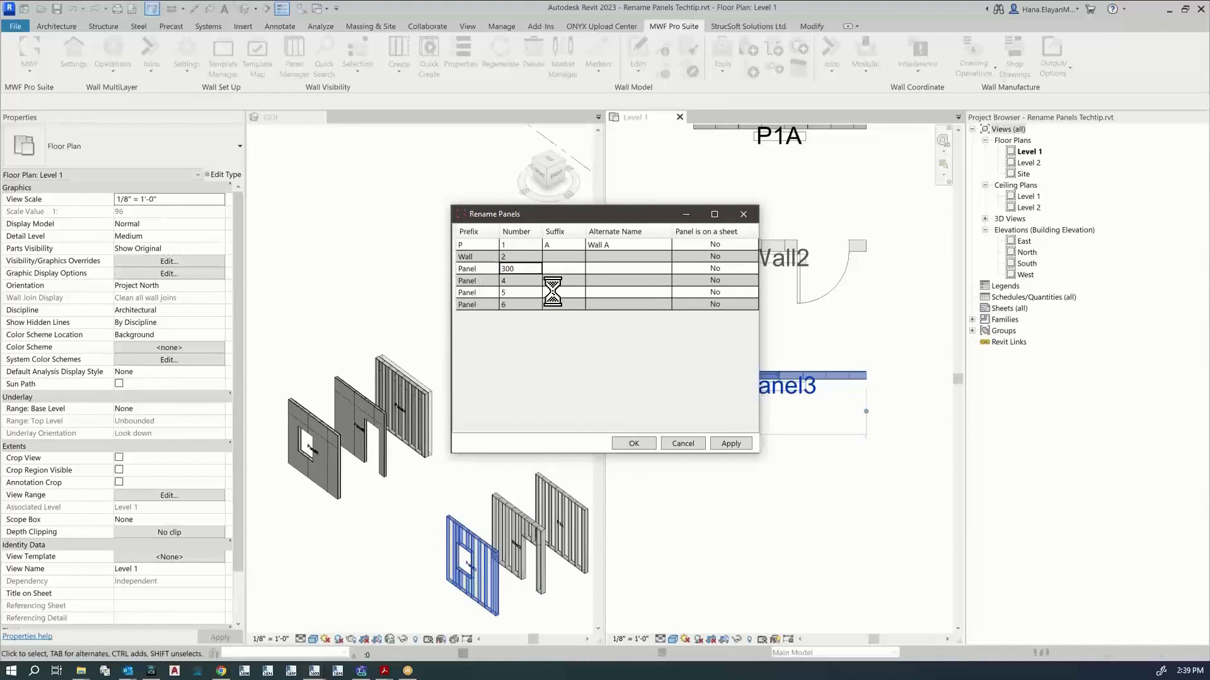
pyautogui.click(553, 292)
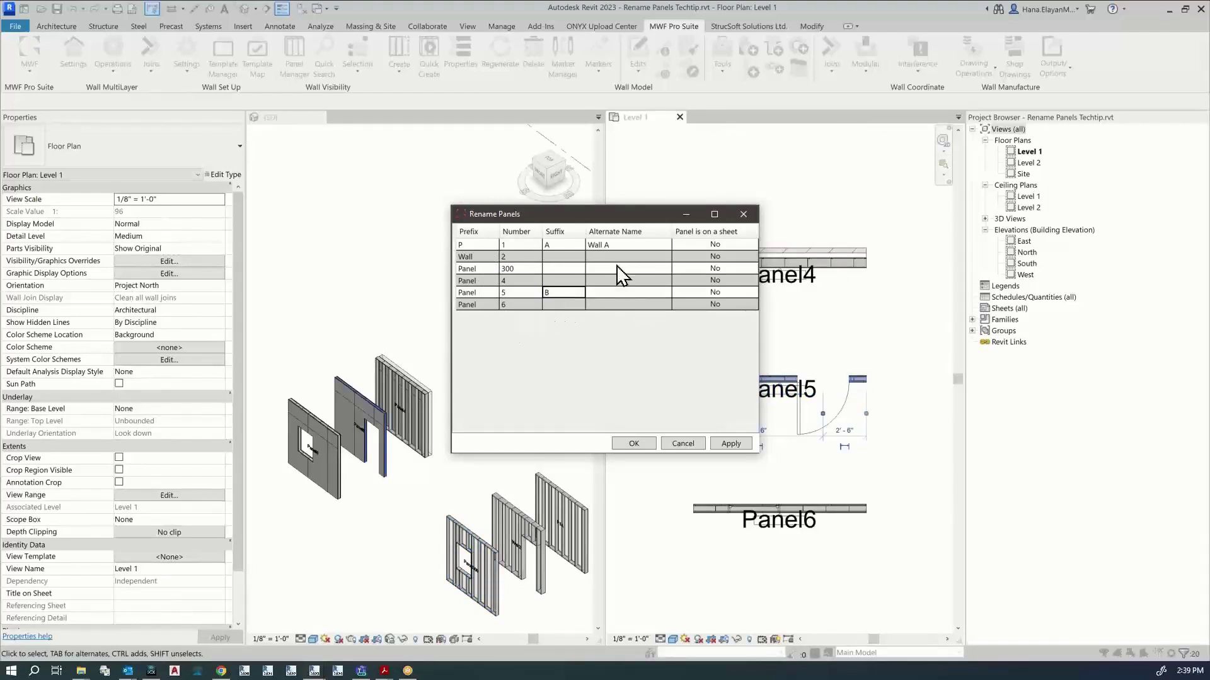
pyautogui.click(598, 305)
pyautogui.click(597, 306)
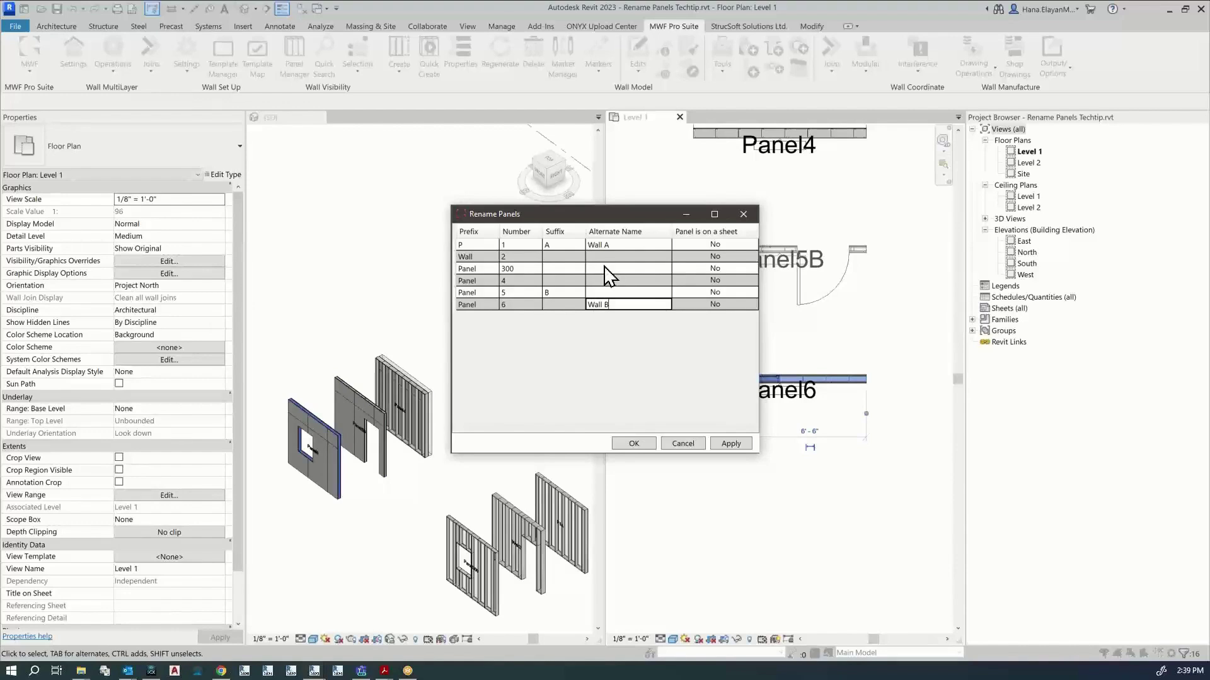
pyautogui.click(630, 449)
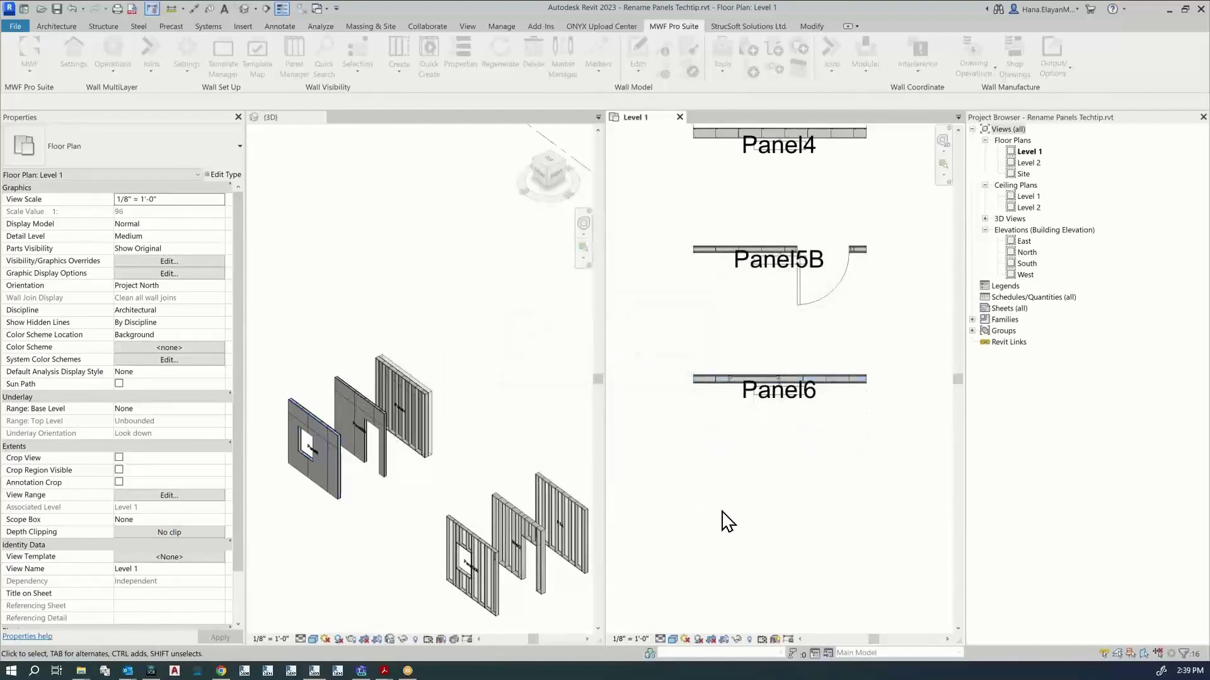
# With all six panels in view, set Project Panel Names to display Alternate names.
pyautogui.scroll(-5, 833, 431)
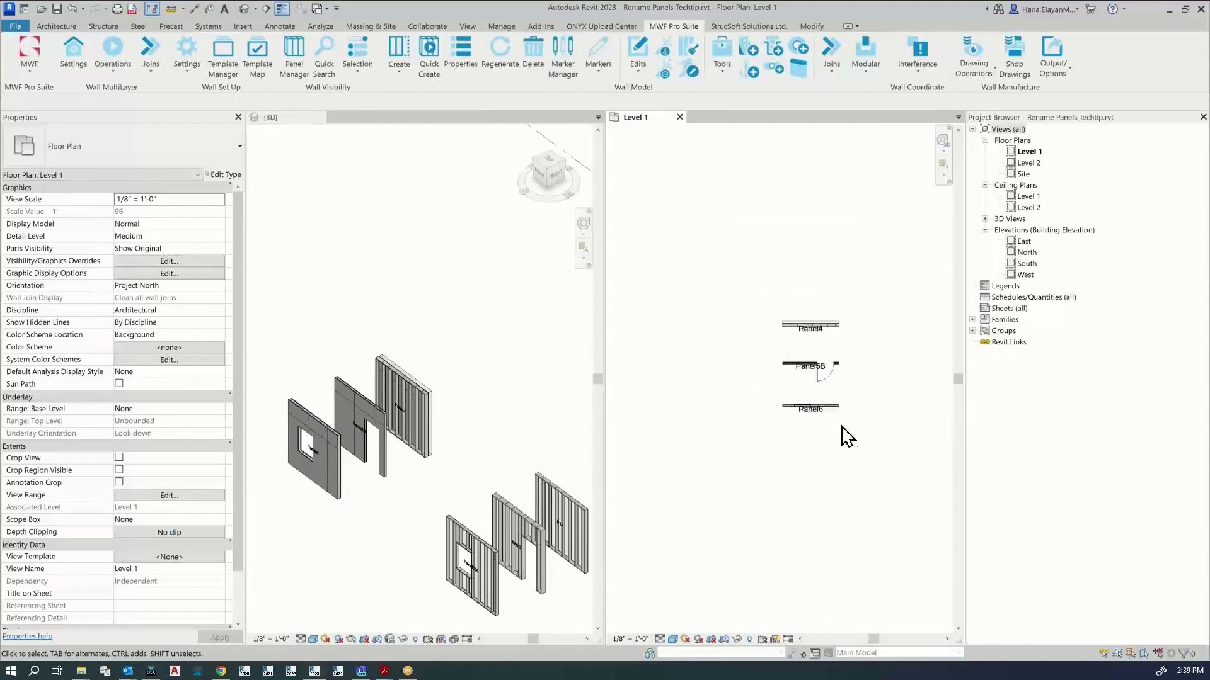
pyautogui.scroll(4, 838, 428)
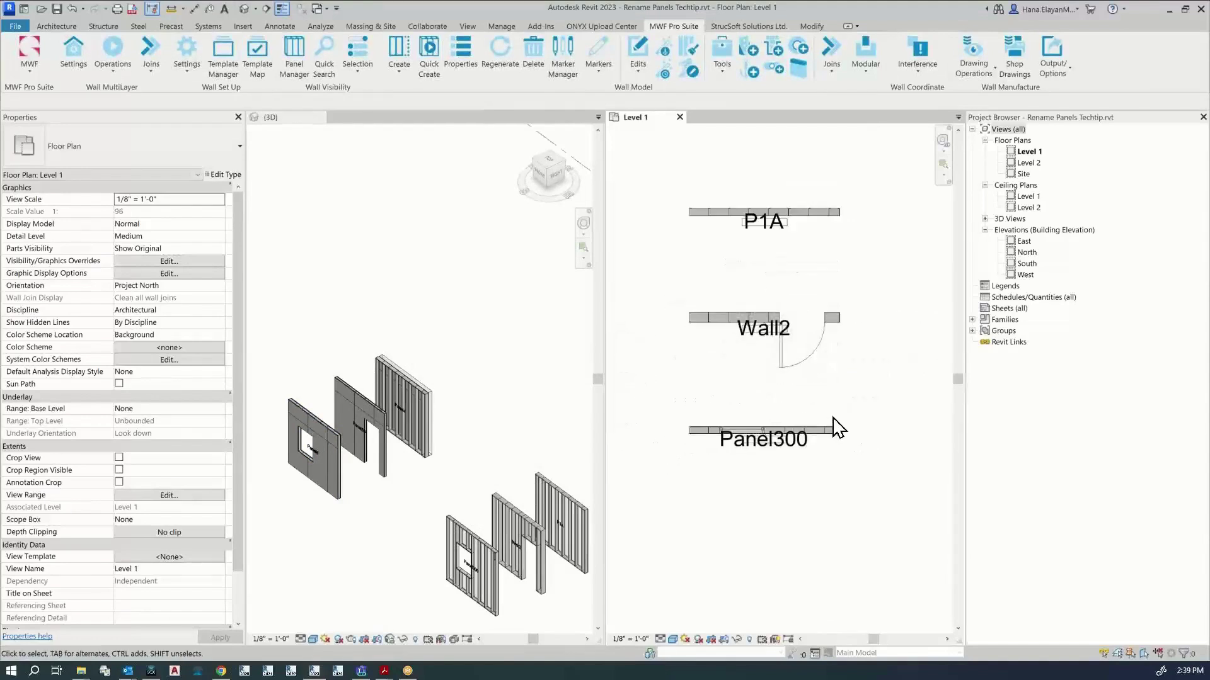
pyautogui.scroll(-4, 834, 429)
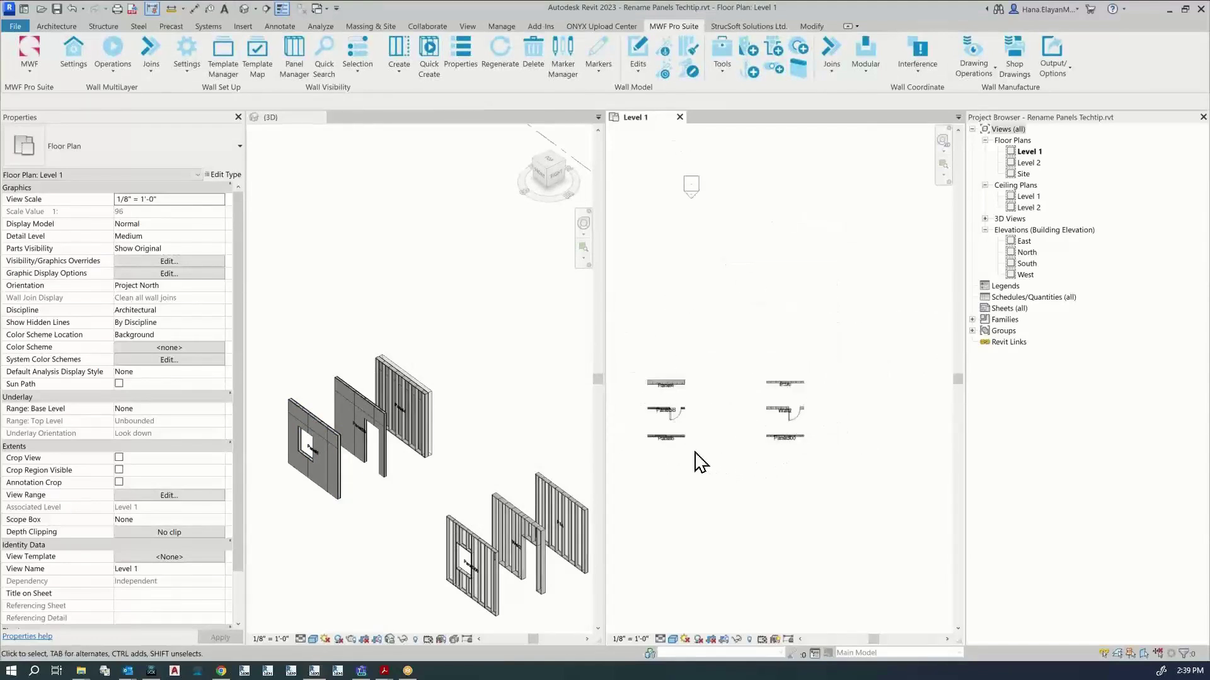
pyautogui.scroll(5, 662, 441)
pyautogui.scroll(-3, 661, 446)
pyautogui.scroll(5, 844, 394)
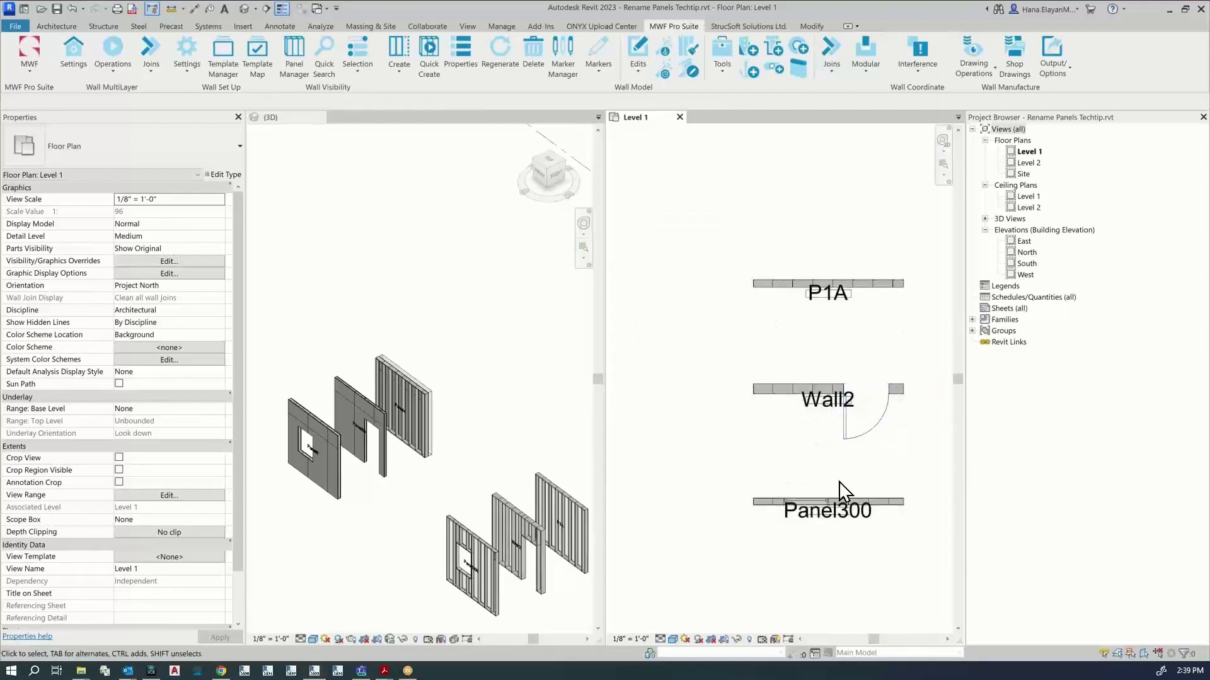
pyautogui.scroll(1, 826, 504)
pyautogui.scroll(-2, 870, 523)
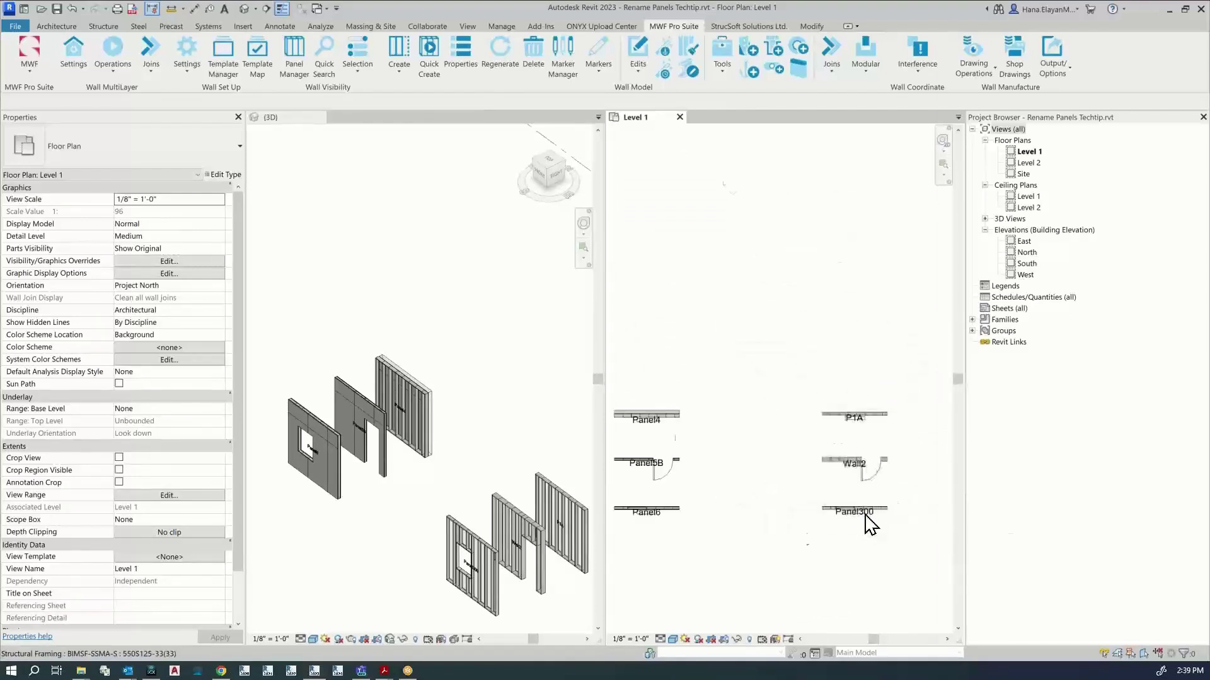
pyautogui.moveTo(870, 522); pyautogui.dragTo(721, 418, button='middle')
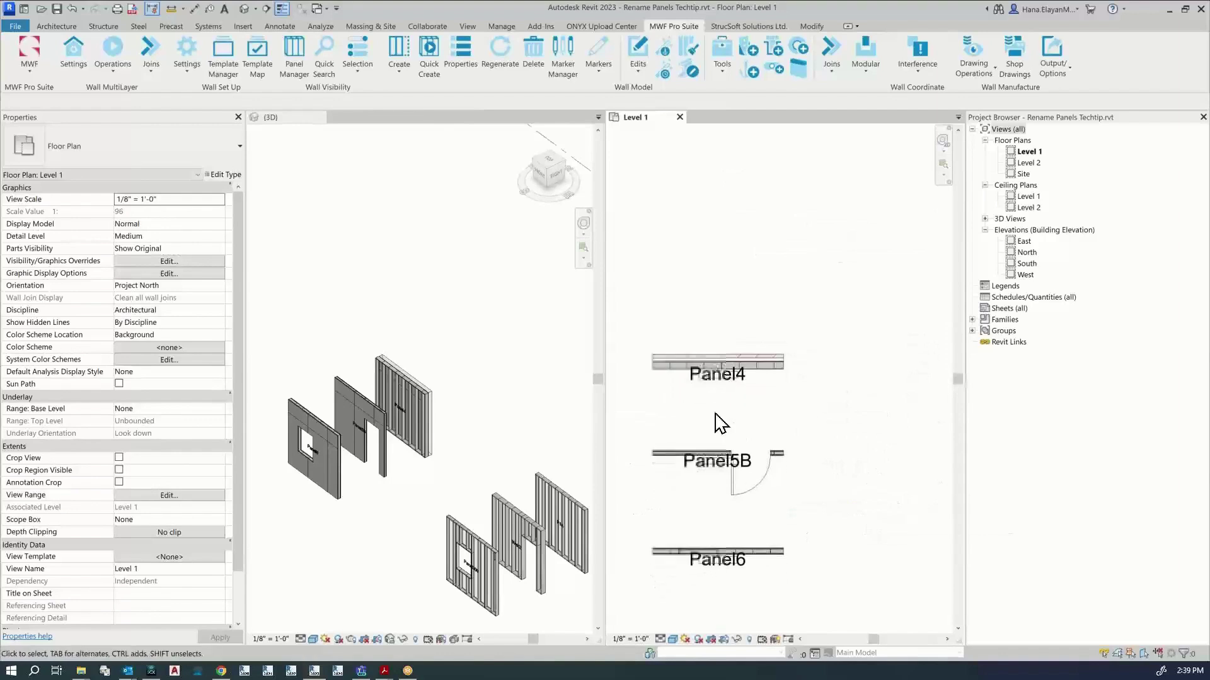
pyautogui.scroll(1, 718, 473)
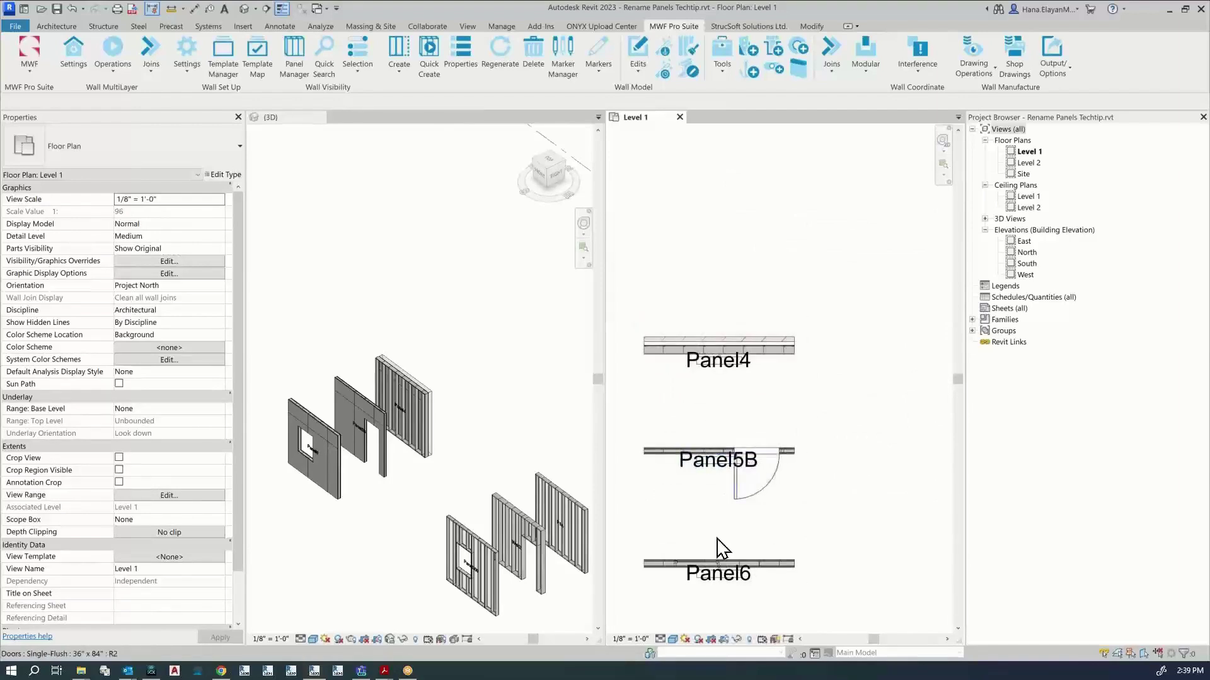
pyautogui.scroll(-3, 745, 589)
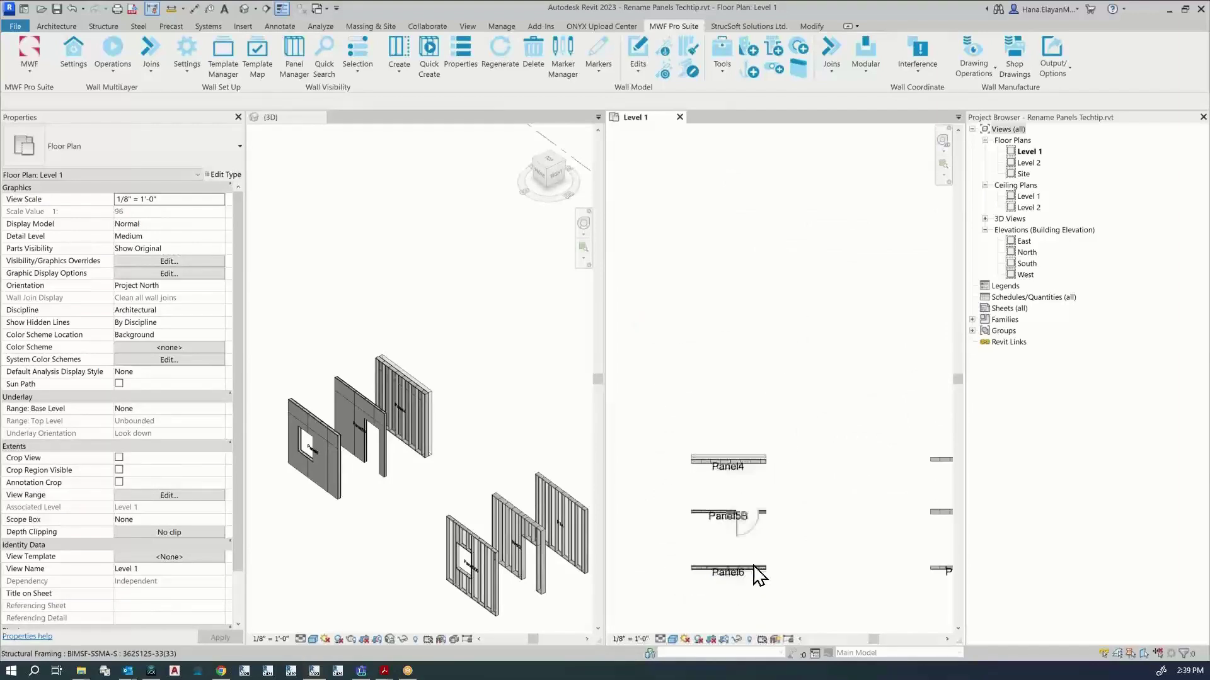
pyautogui.moveTo(775, 504); pyautogui.dragTo(750, 481, button='middle')
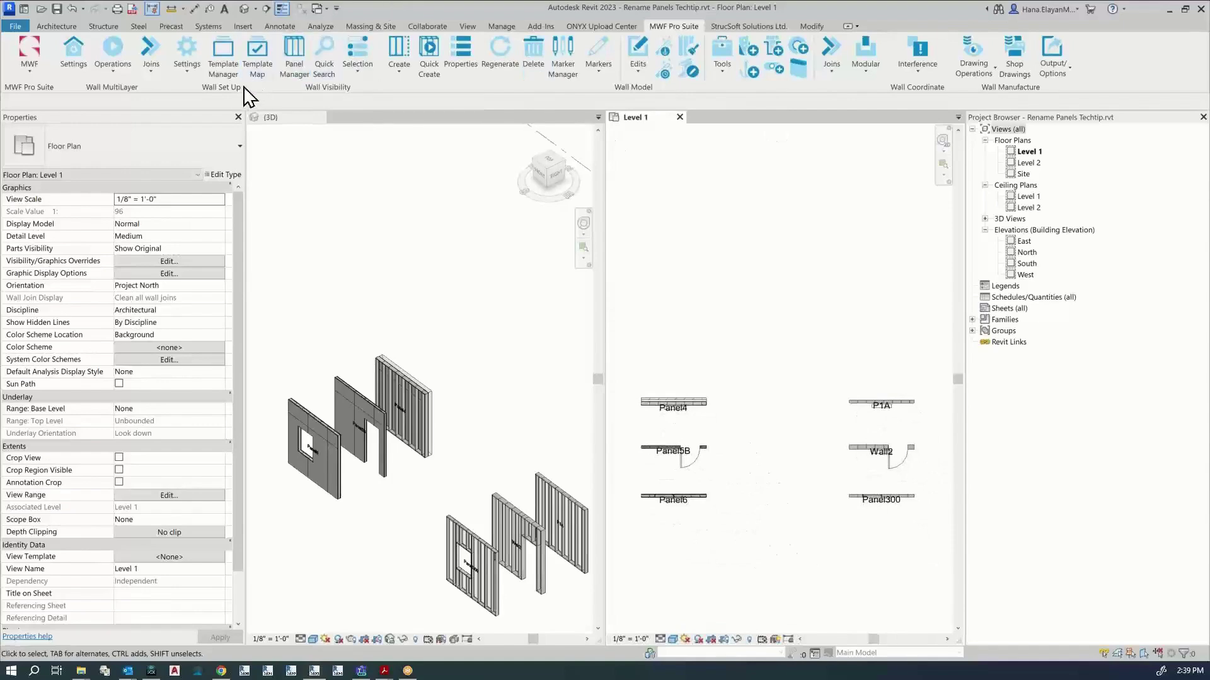
pyautogui.click(192, 74)
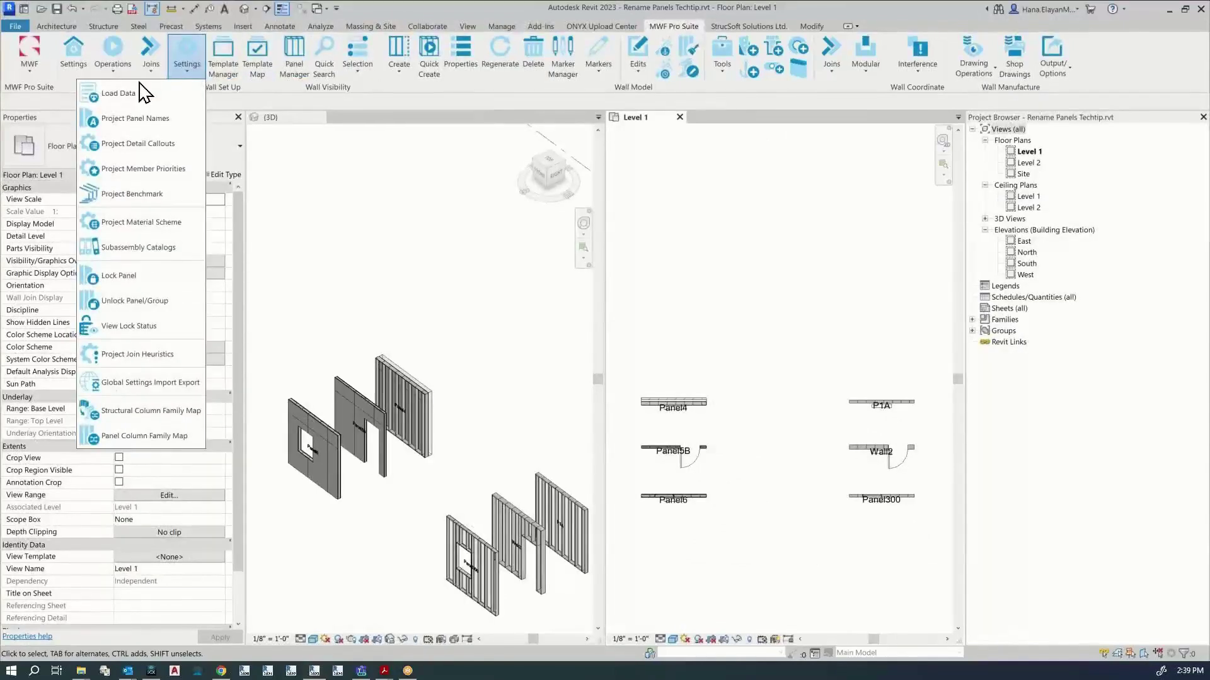
pyautogui.click(126, 119)
pyautogui.click(589, 317)
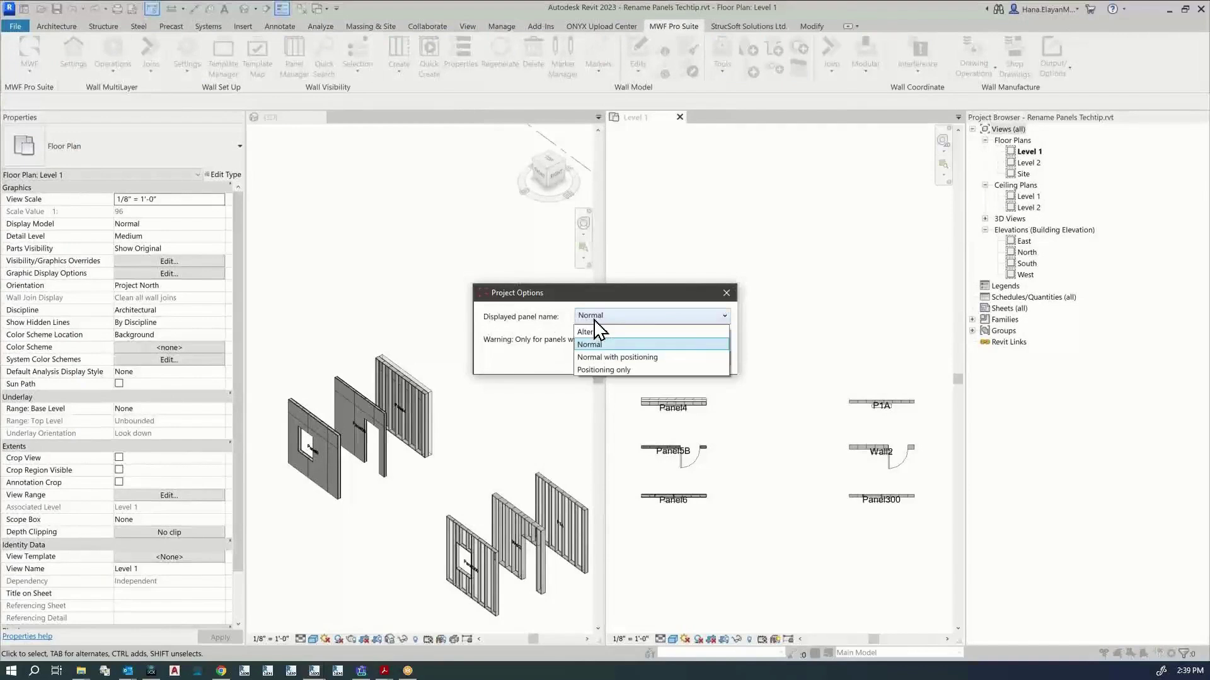
pyautogui.click(595, 332)
pyautogui.click(649, 362)
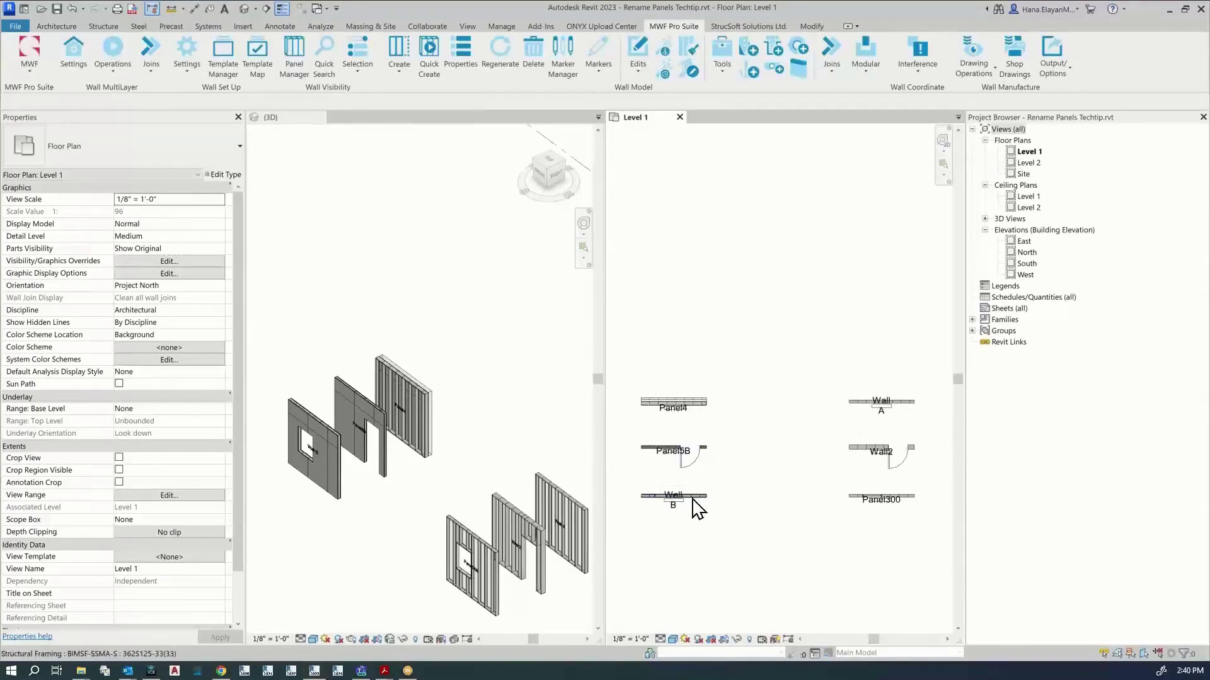
# Switch the displayed panel name back to Normal and bring up the panel Edits list.
pyautogui.scroll(2, 692, 510)
pyautogui.scroll(-3, 692, 511)
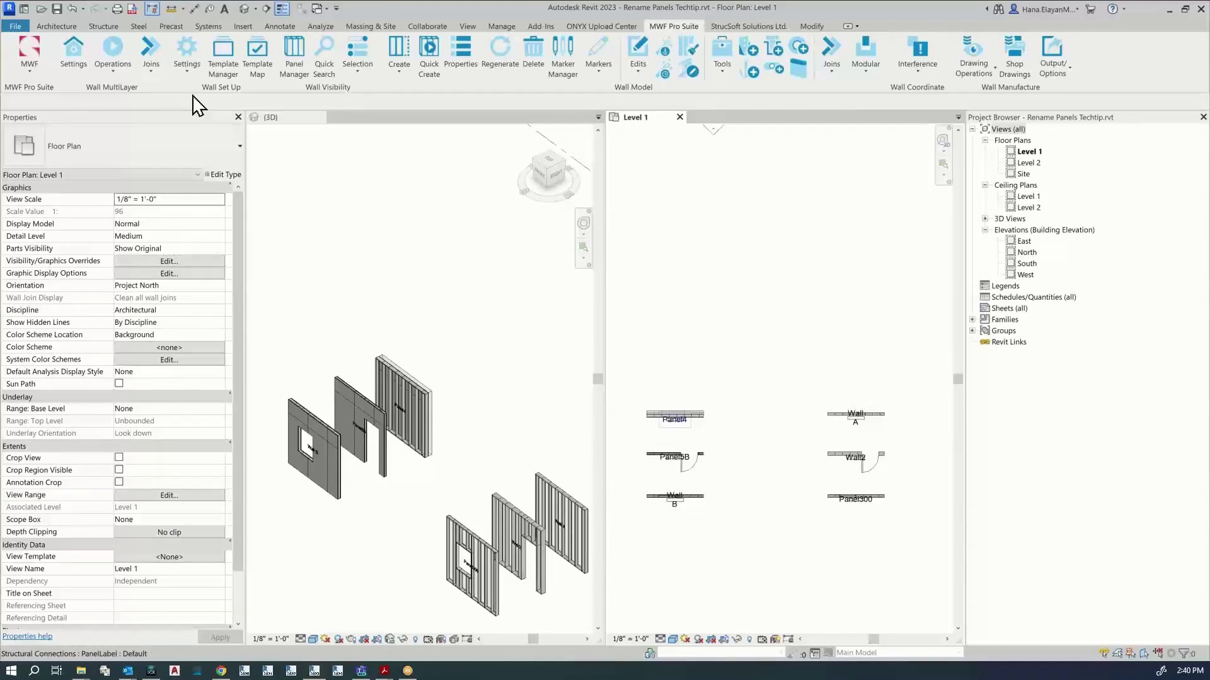
pyautogui.click(191, 74)
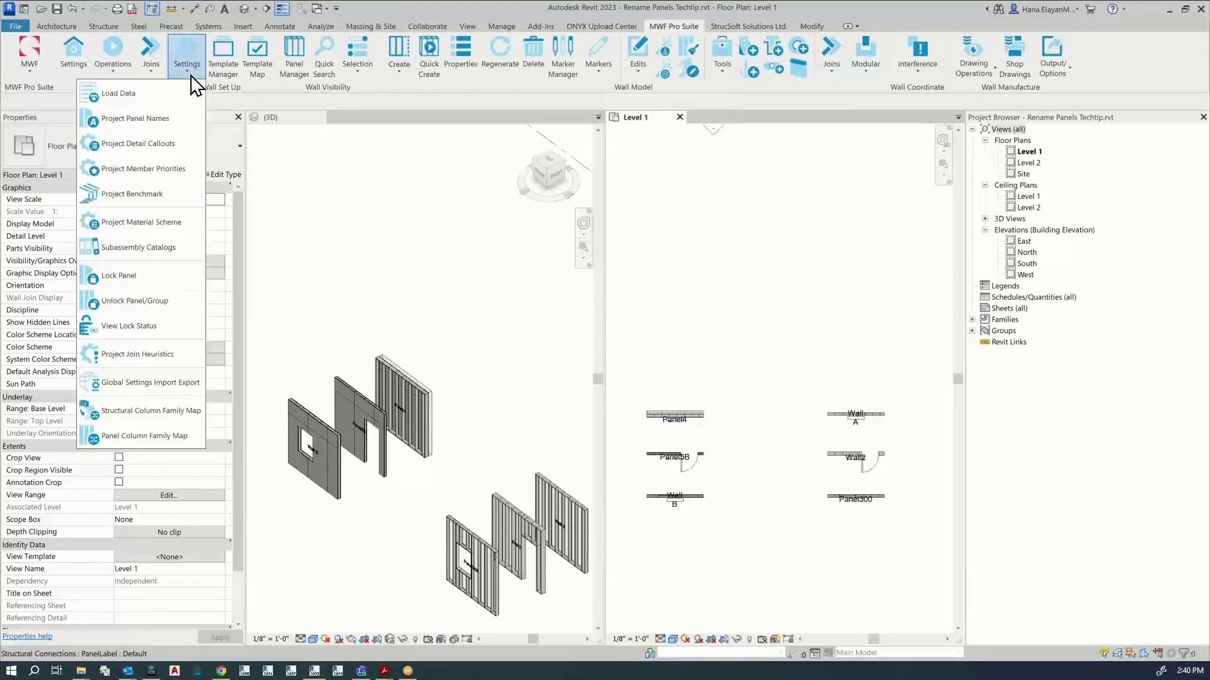
pyautogui.click(145, 144)
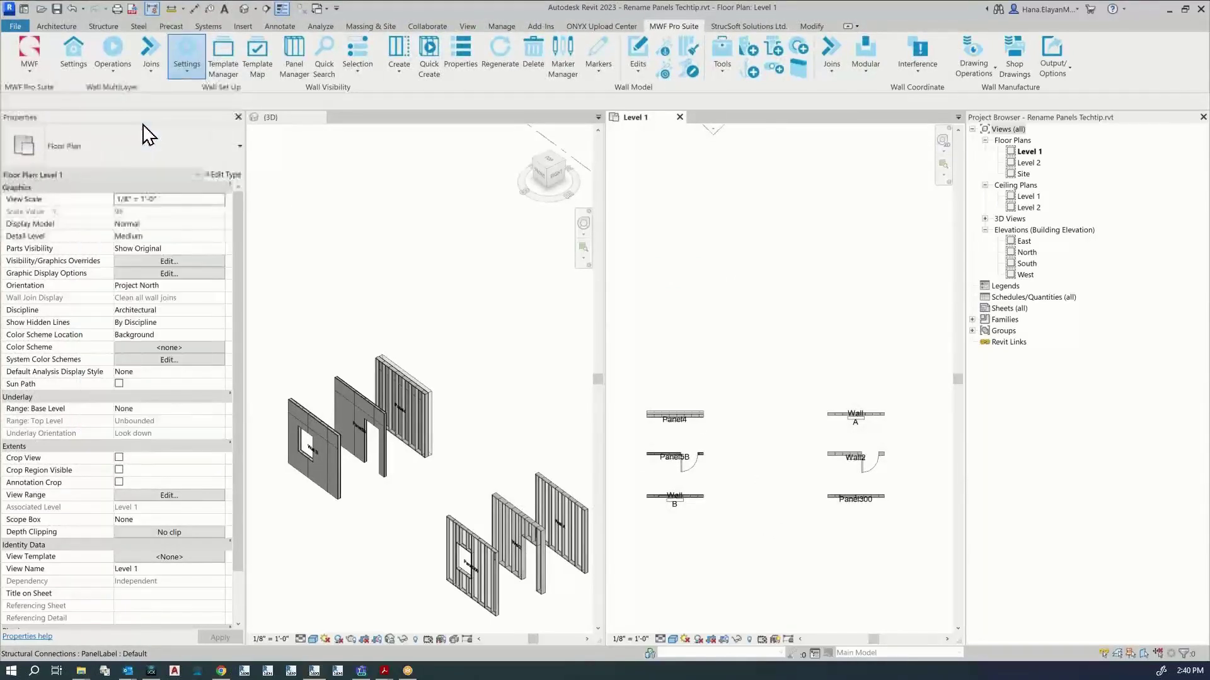
pyautogui.click(604, 319)
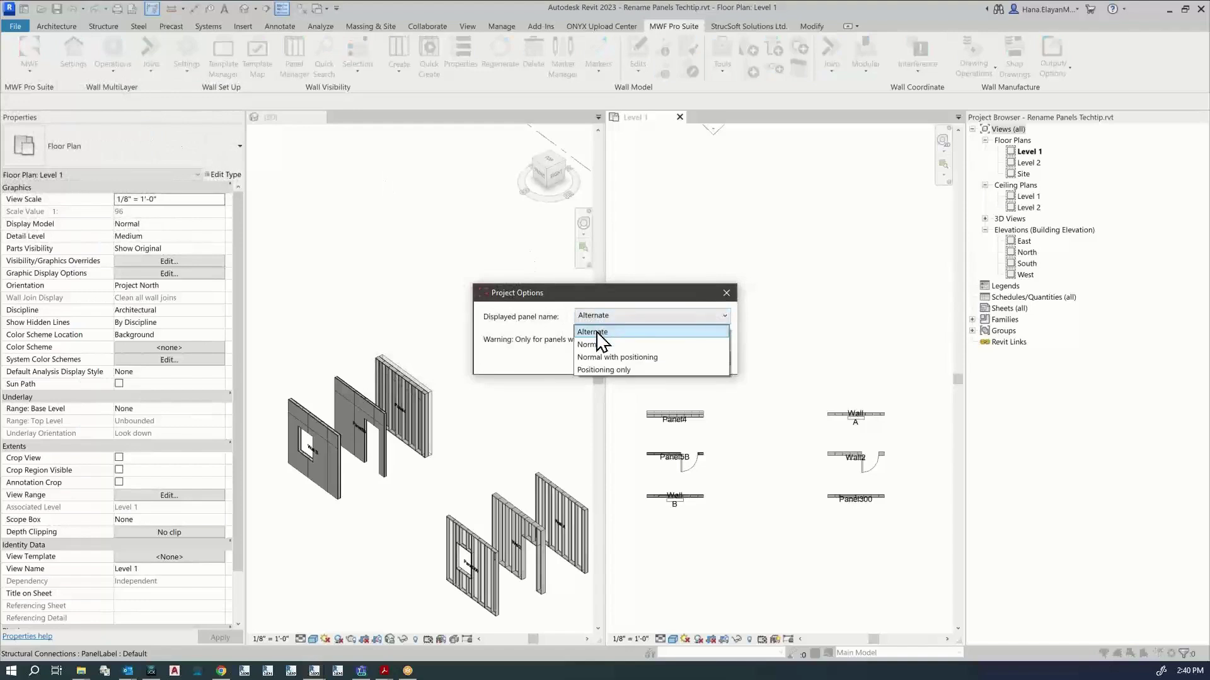
pyautogui.click(598, 345)
pyautogui.click(658, 357)
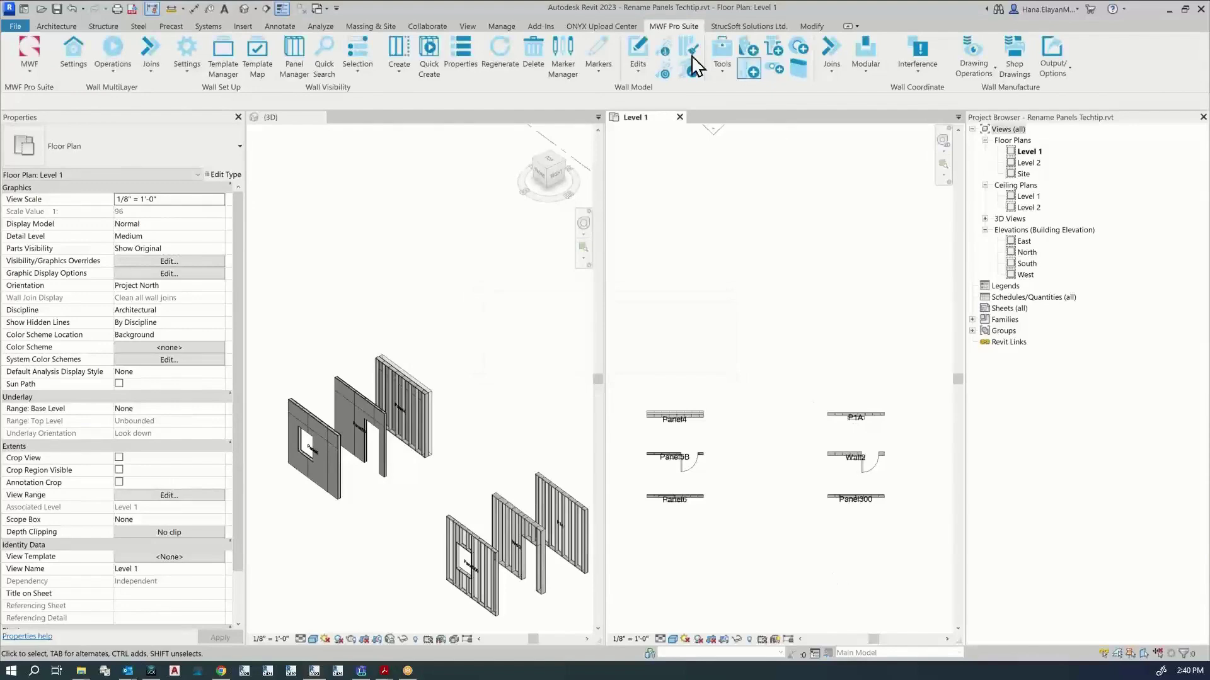
pyautogui.click(638, 60)
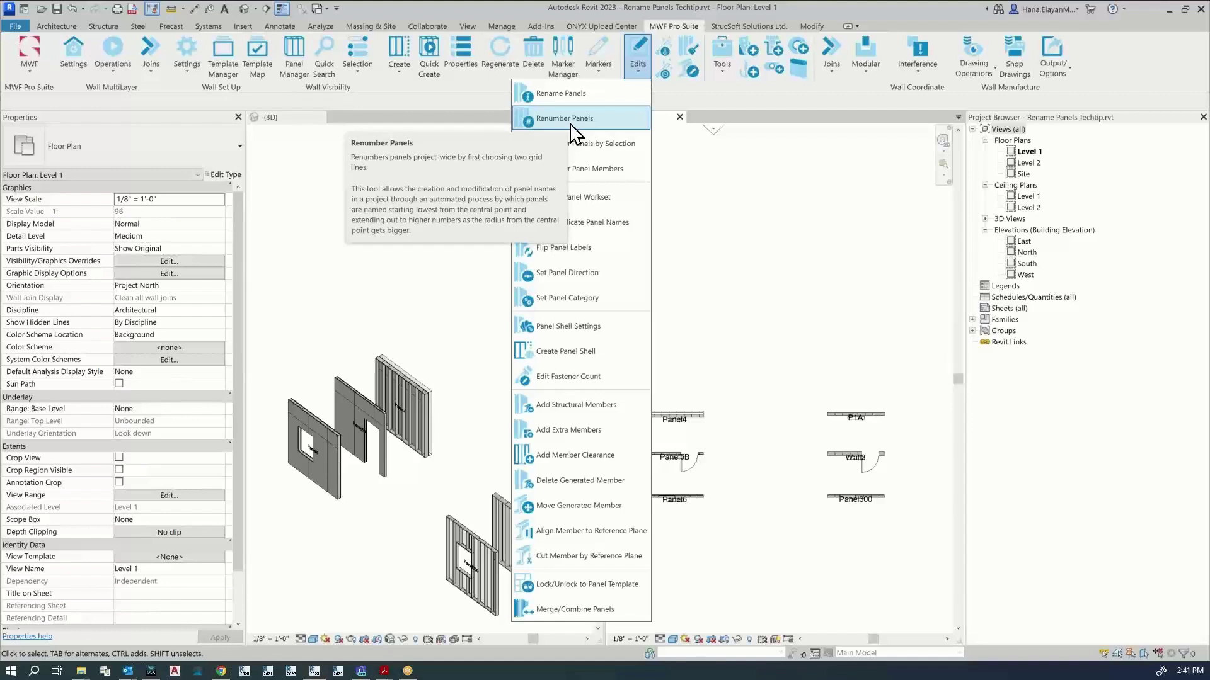
# Start project-wide Renumber Panels from the Edits list.
pyautogui.click(573, 123)
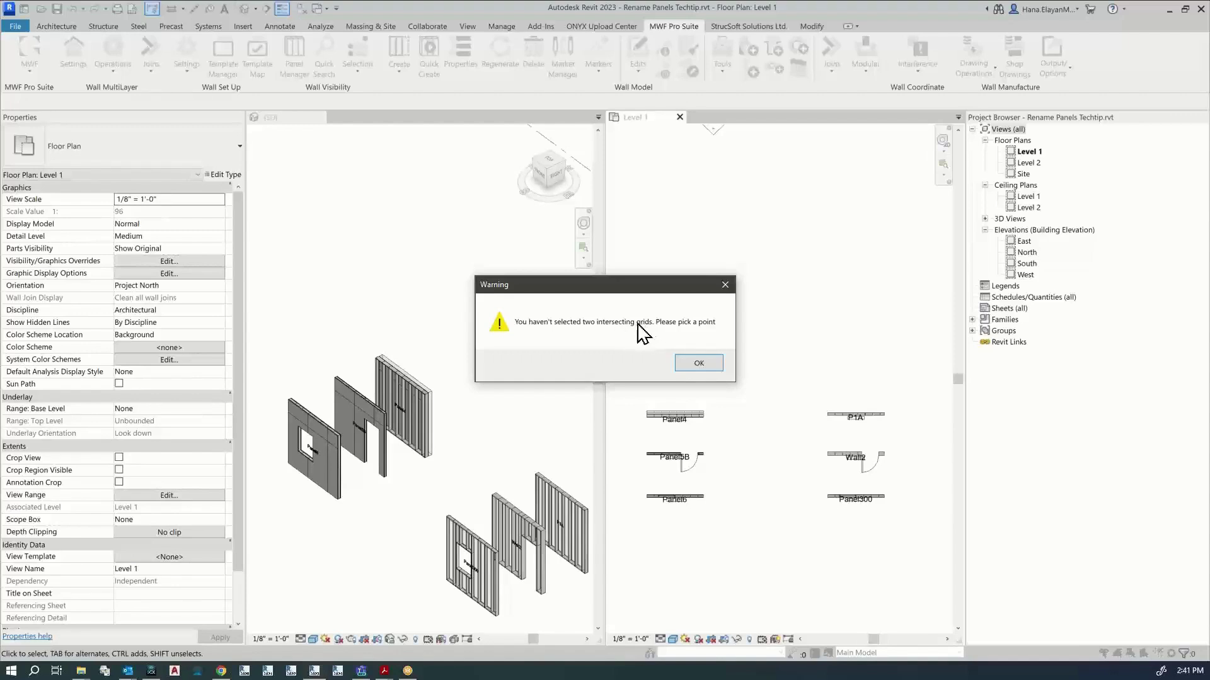
# Dismiss the grid warning and renumber panels project-wide, centred on Panel6's left wall endpoint.
pyautogui.click(699, 365)
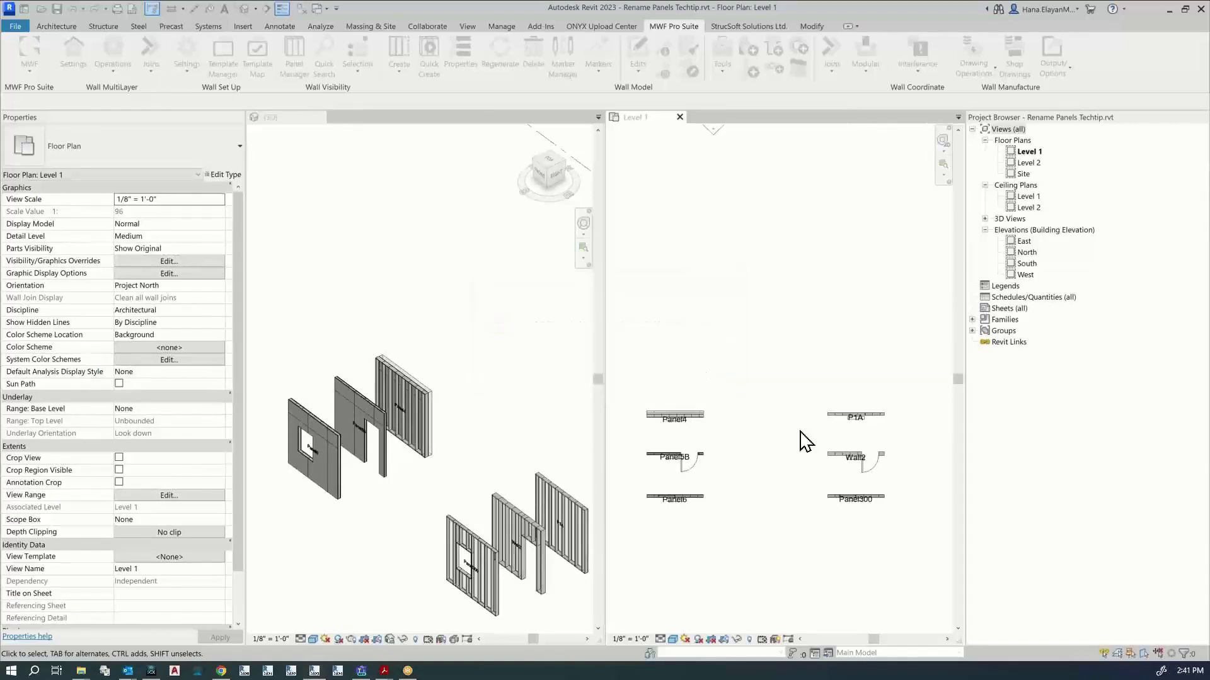
pyautogui.scroll(5, 646, 497)
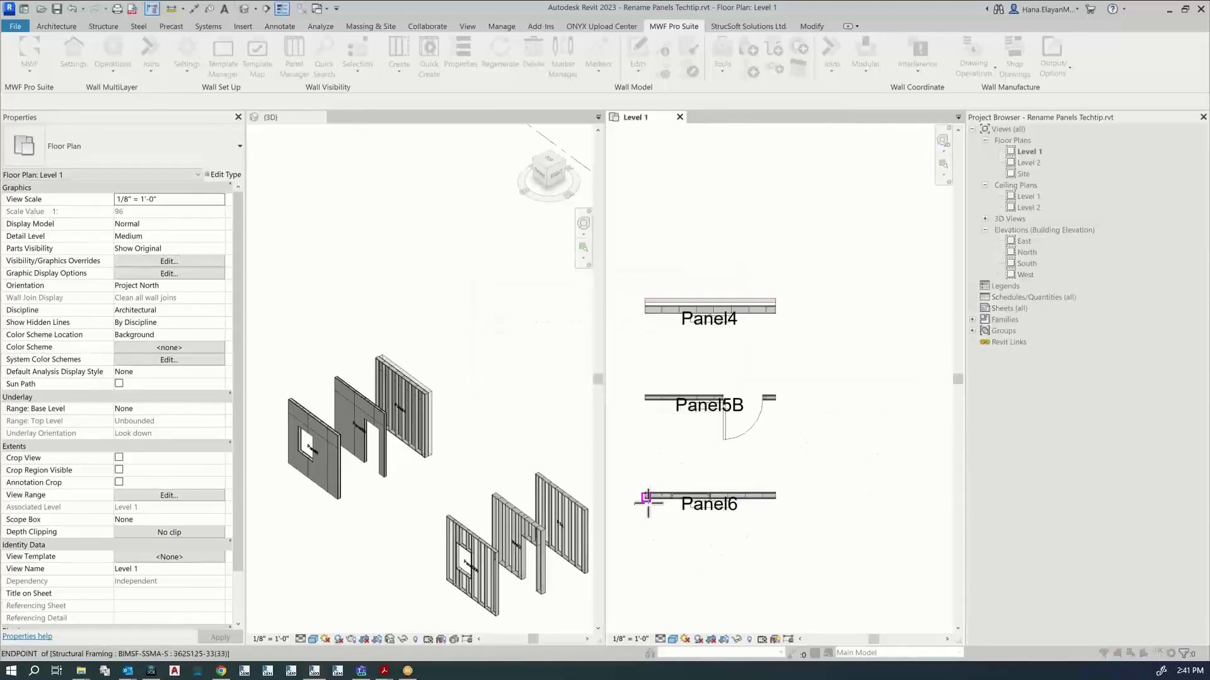
pyautogui.click(645, 497)
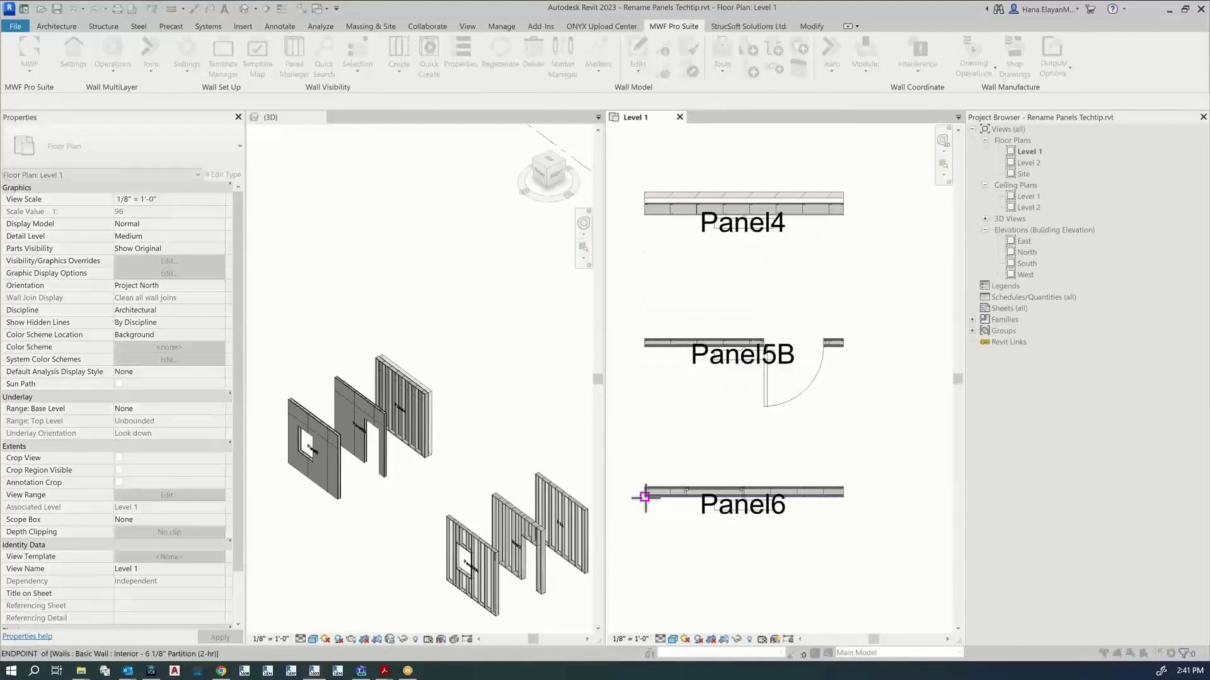
pyautogui.click(644, 497)
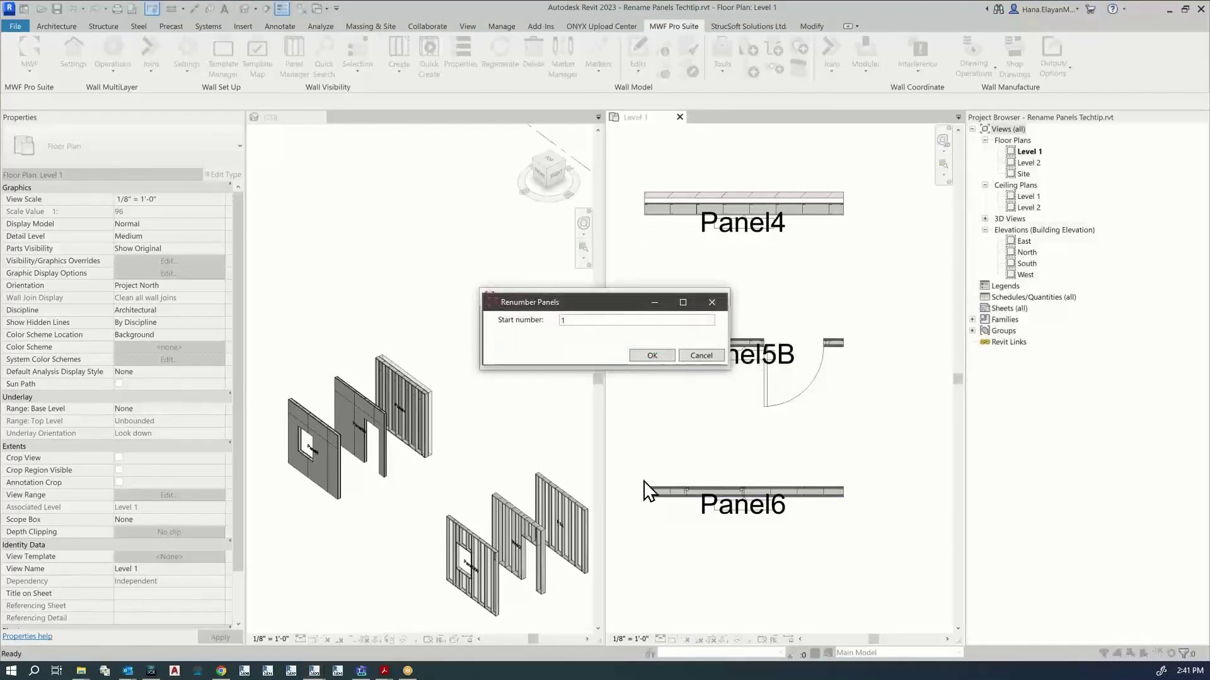
pyautogui.moveTo(577, 307); pyautogui.dragTo(580, 390)
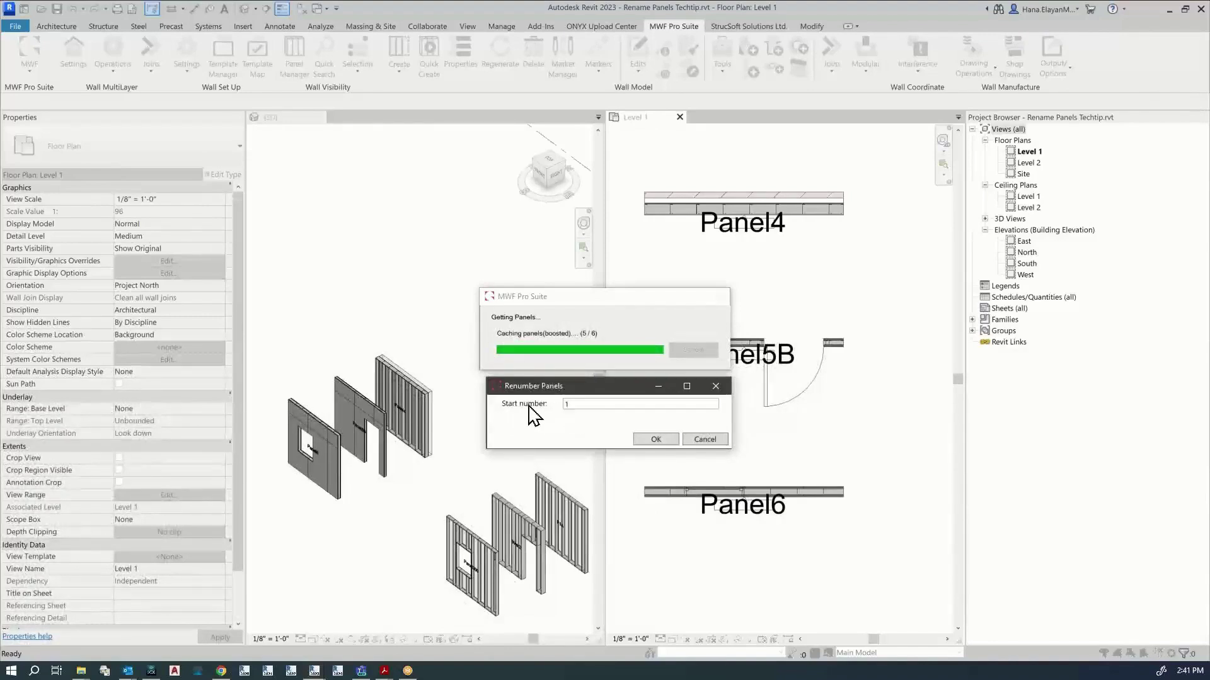
pyautogui.click(574, 405)
pyautogui.click(659, 441)
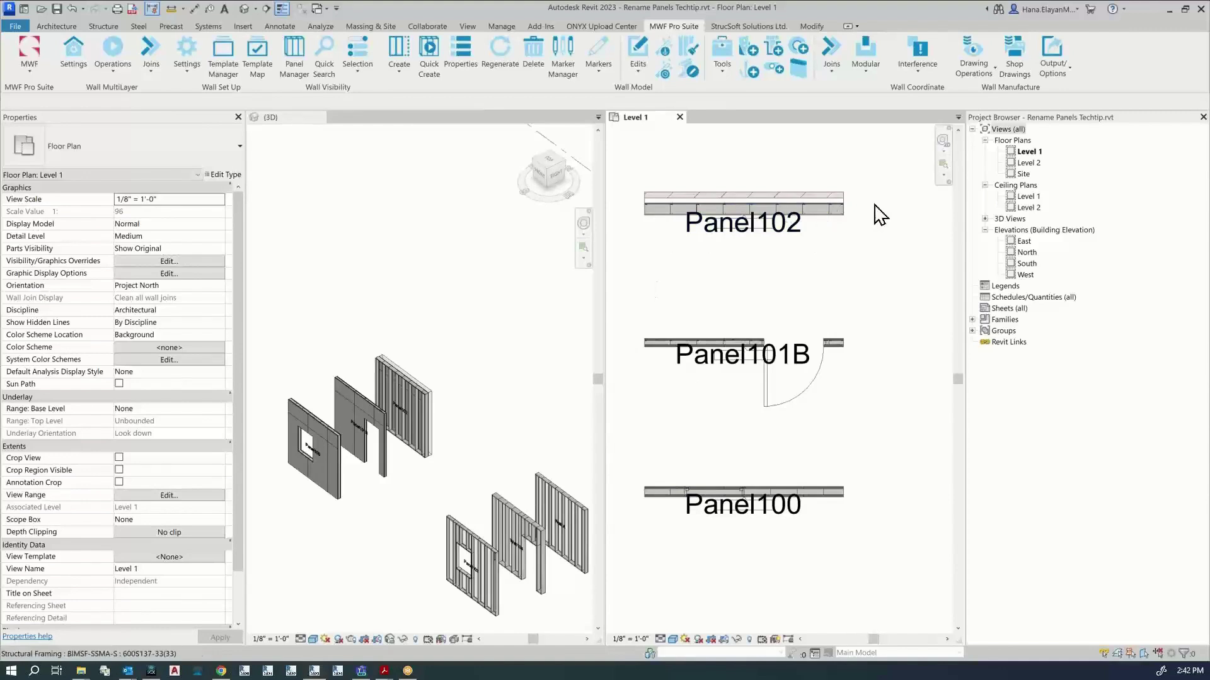
# Pan and zoom the plan to the Wall A, Wall104 and Panel103 walls.
pyautogui.scroll(-1, 712, 579)
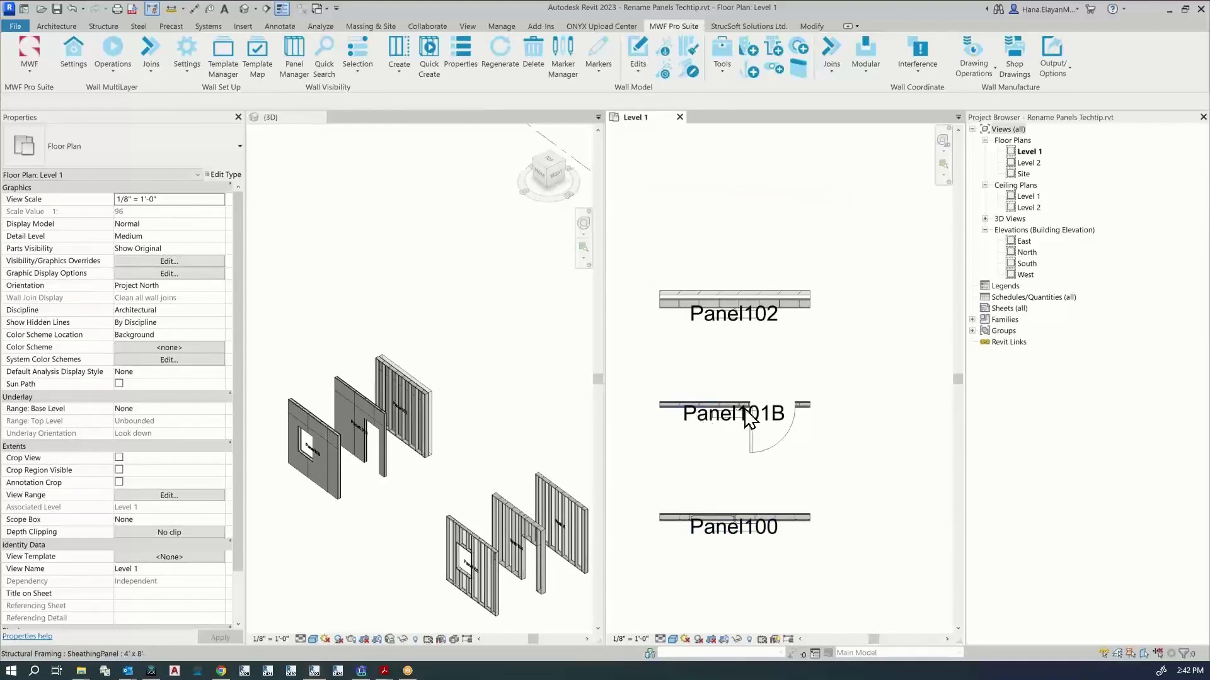
pyautogui.scroll(-2, 781, 428)
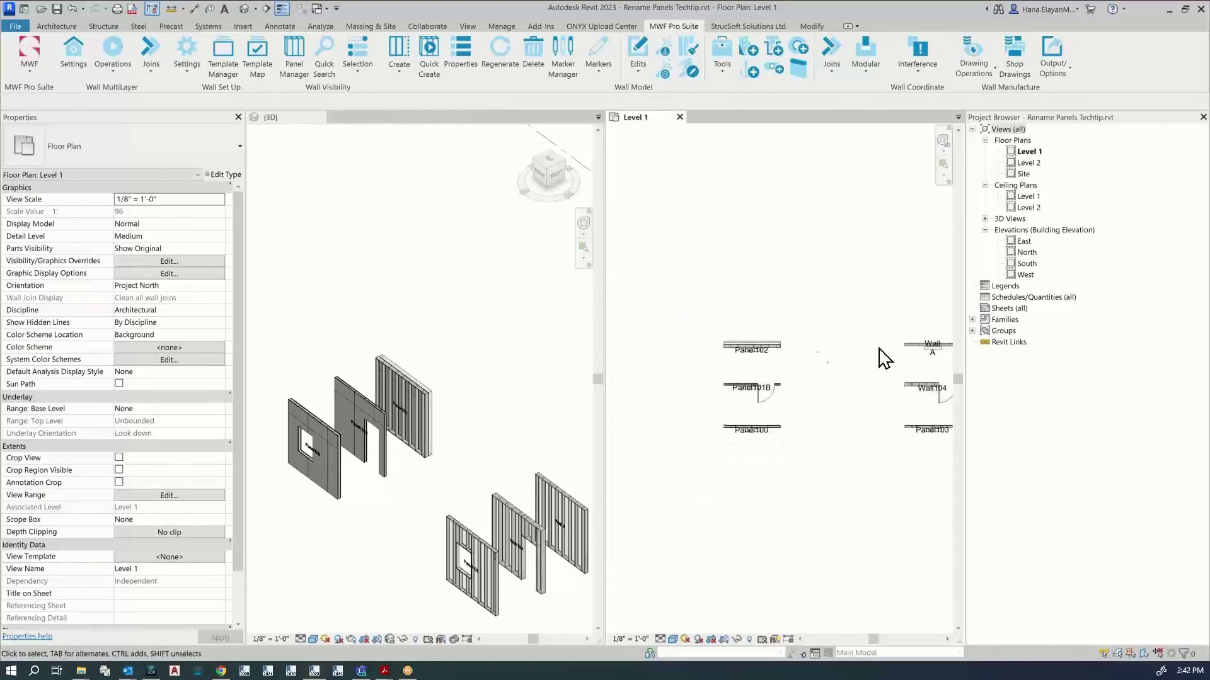
pyautogui.moveTo(910, 375); pyautogui.dragTo(767, 378, button='middle')
pyautogui.scroll(2, 782, 381)
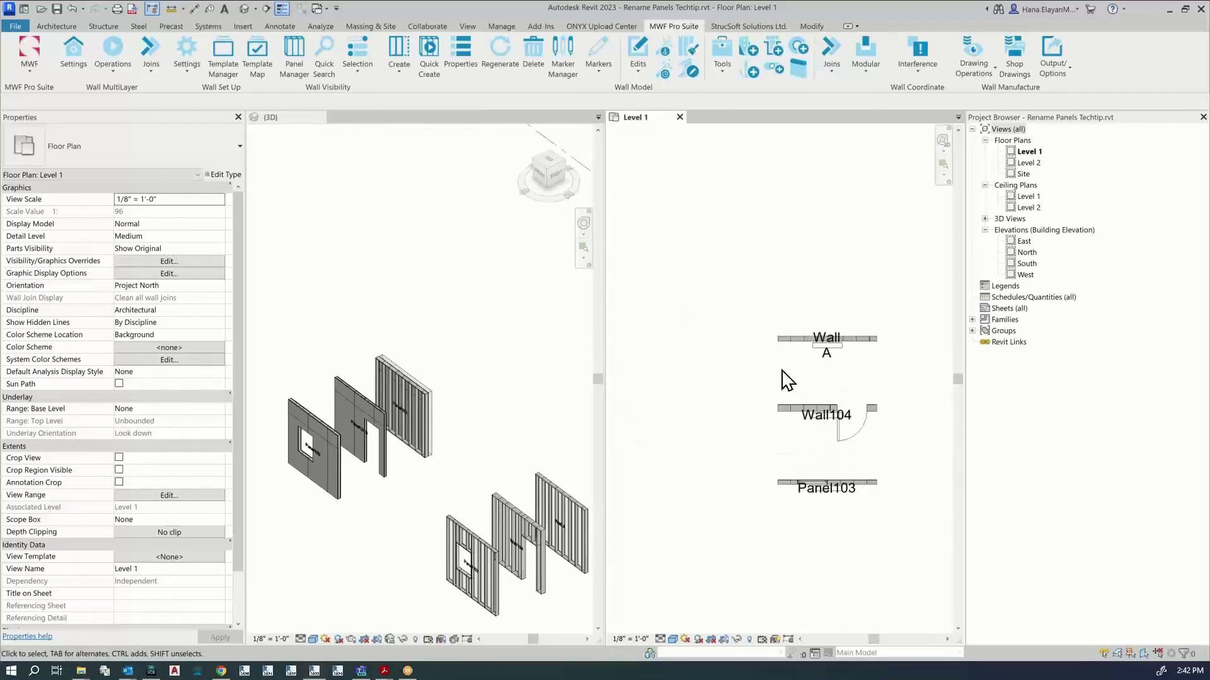
# Set the displayed panel name to Normal, refreshing Wall A to P105A, and view all six walls.
pyautogui.click(189, 75)
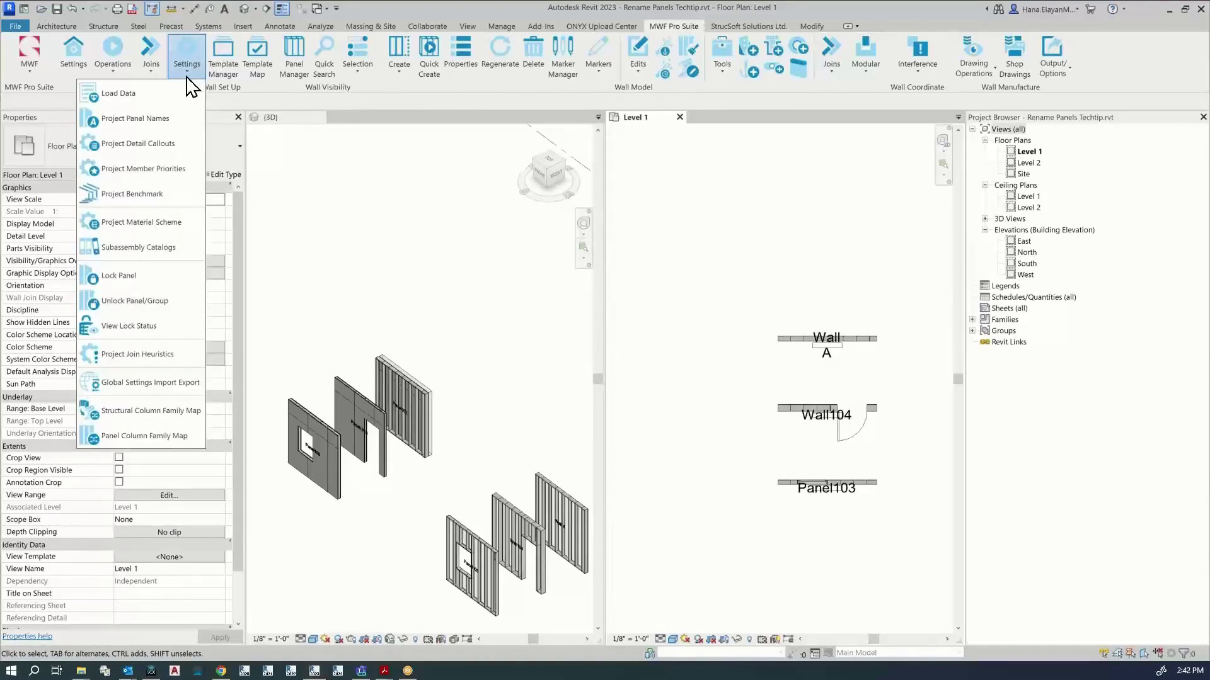
pyautogui.click(152, 119)
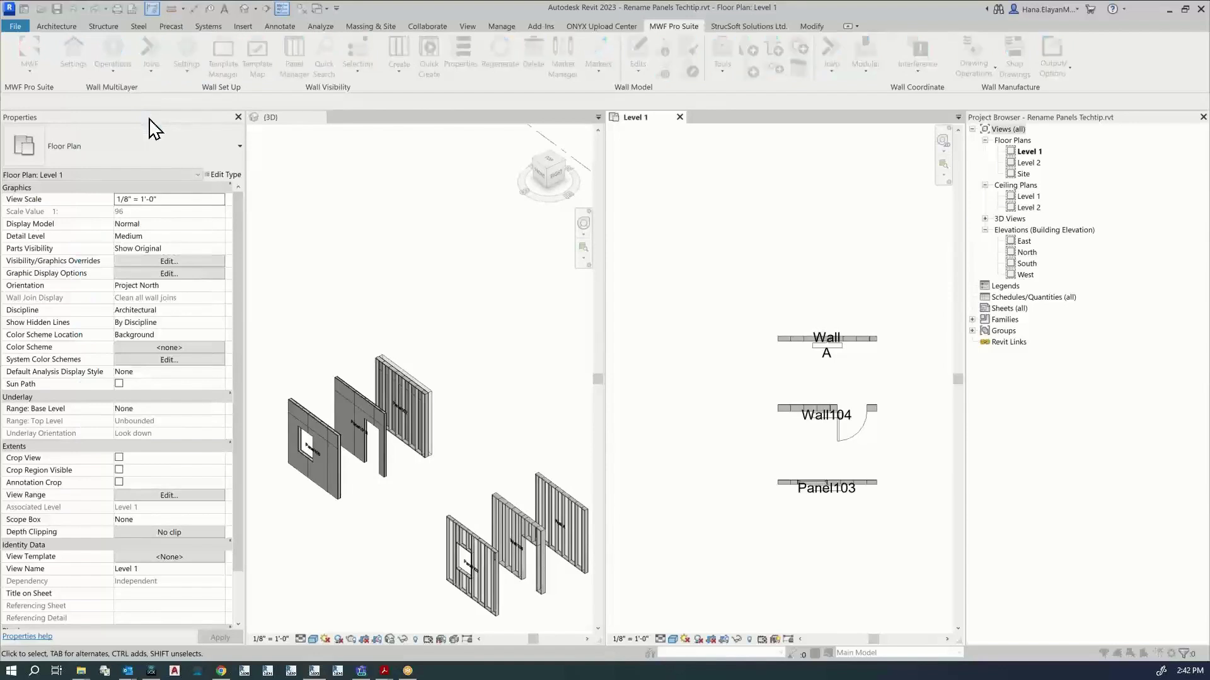
pyautogui.click(617, 317)
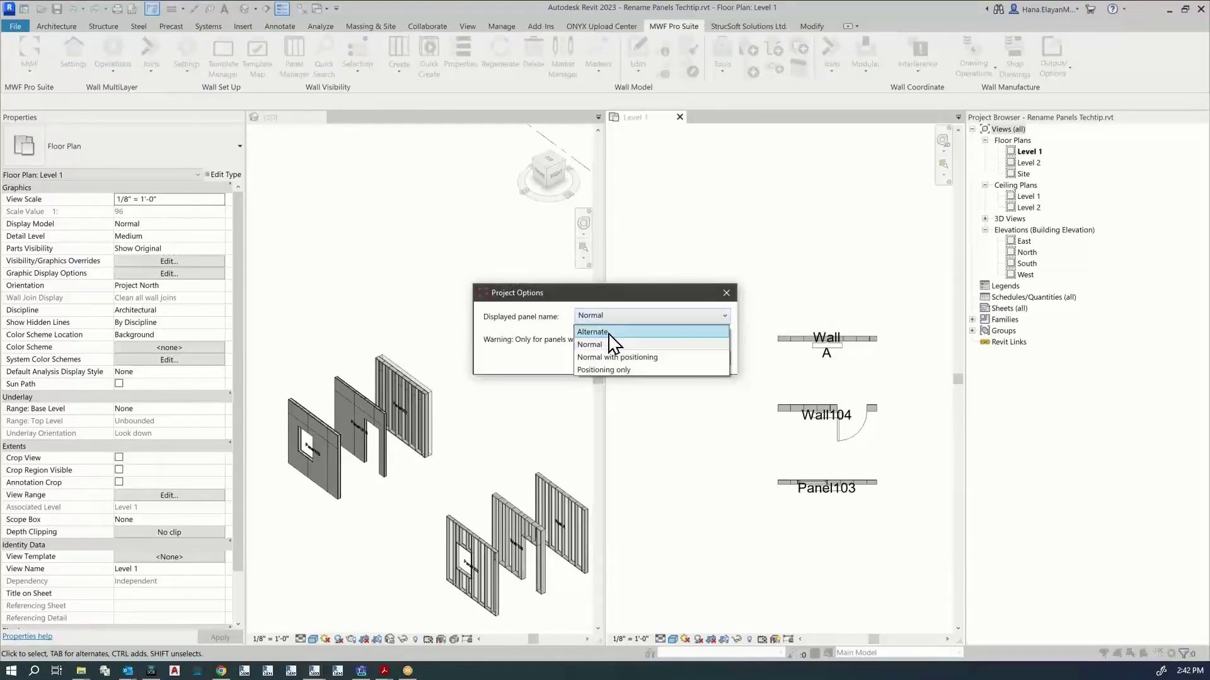
pyautogui.click(604, 346)
pyautogui.click(667, 360)
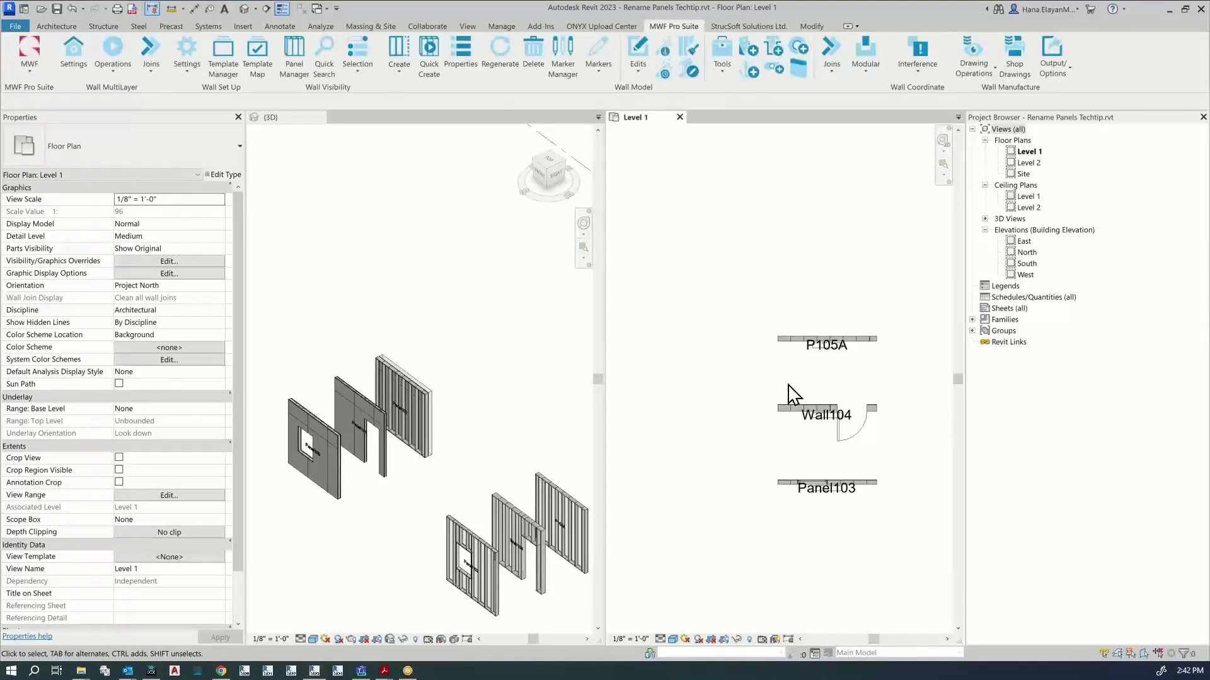
pyautogui.scroll(1, 822, 359)
pyautogui.scroll(1, 826, 366)
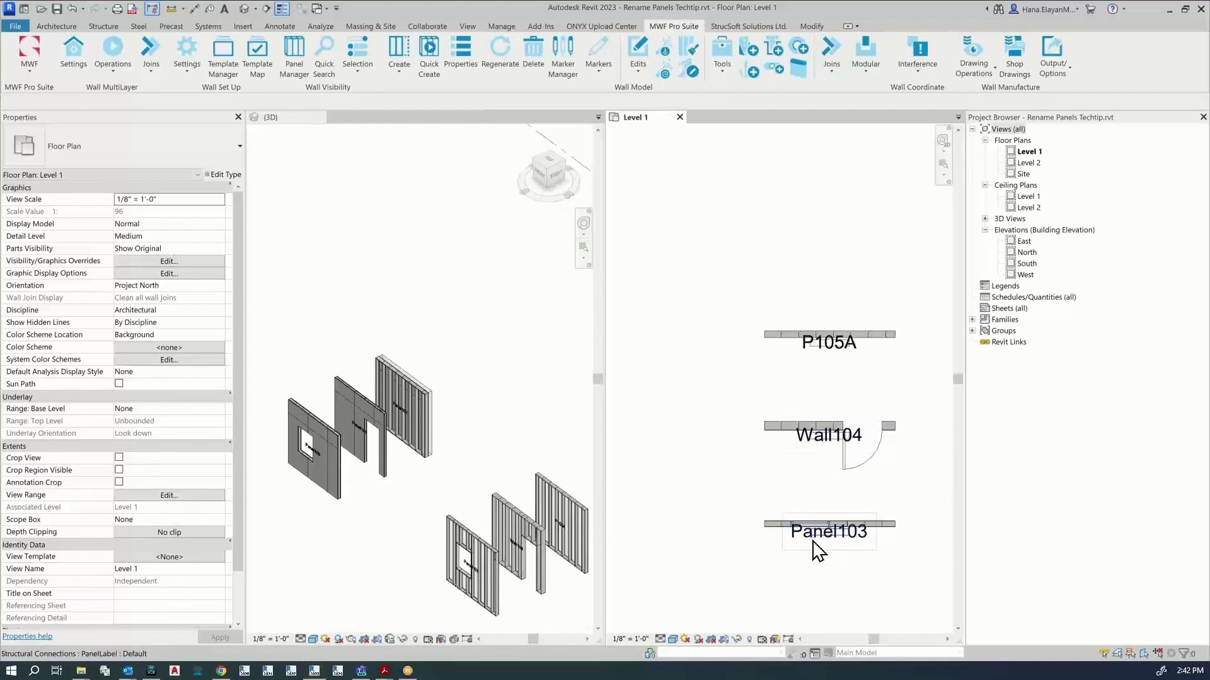
pyautogui.scroll(-3, 831, 545)
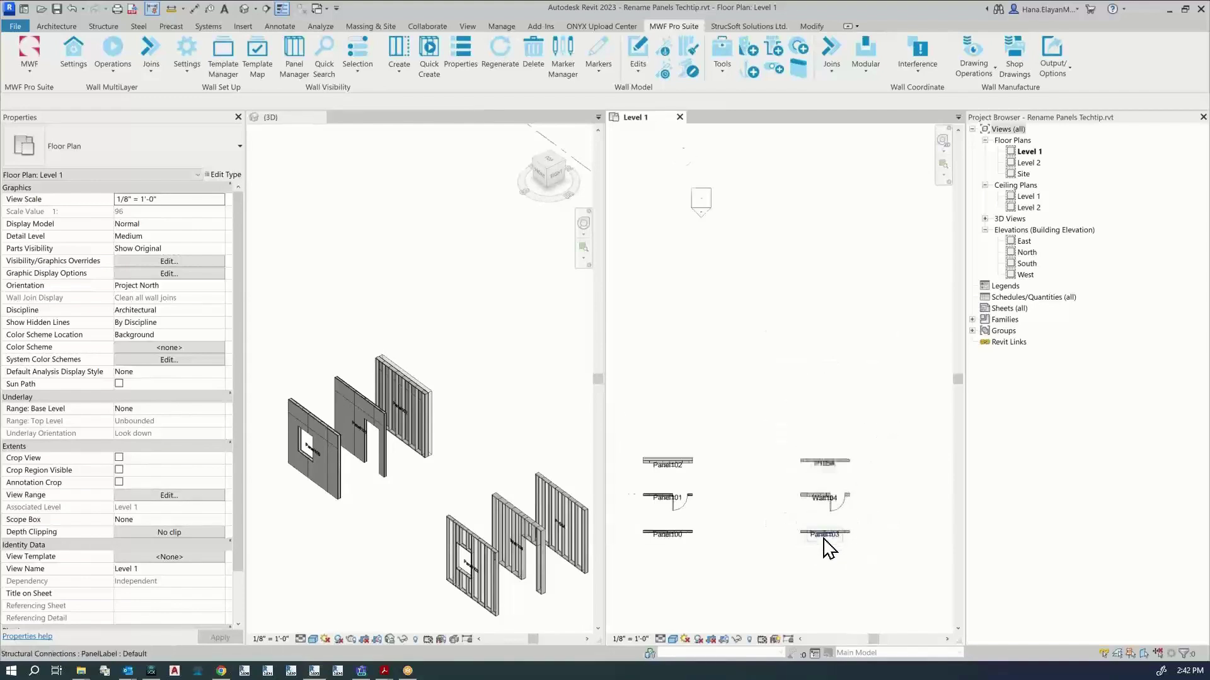
pyautogui.moveTo(770, 559); pyautogui.dragTo(804, 530, button='middle')
pyautogui.scroll(1, 795, 523)
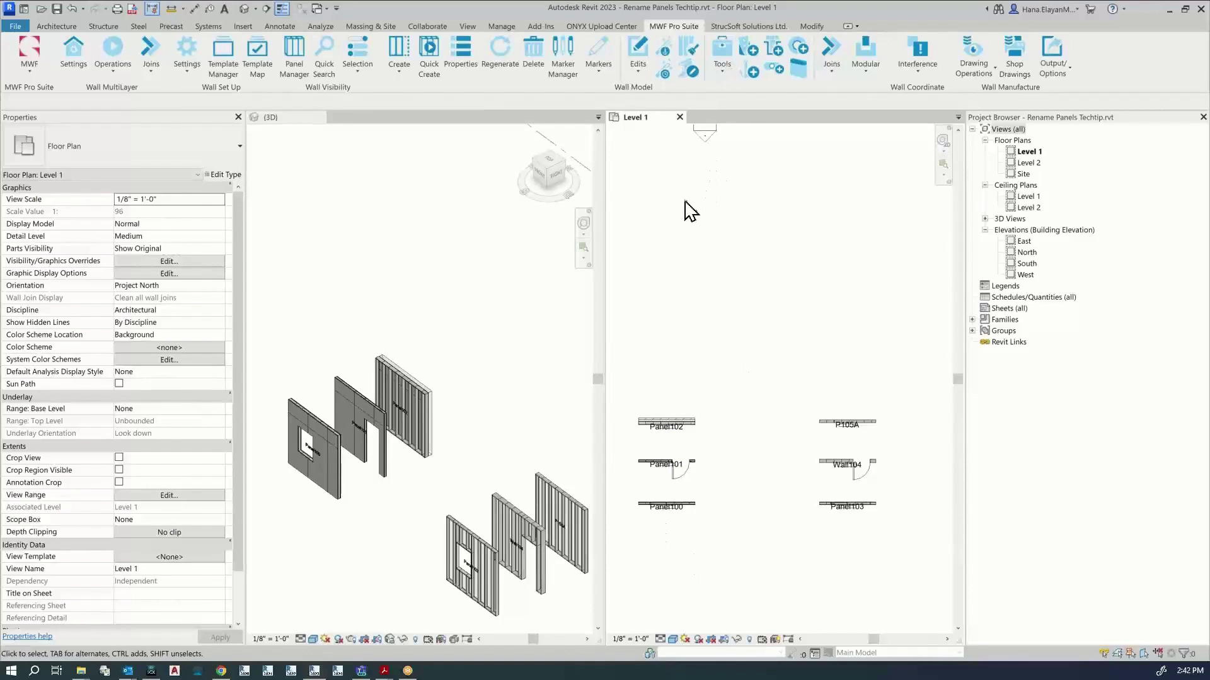
# Start Renumber Panels by Selection with prefix P and start number 300.
pyautogui.click(638, 66)
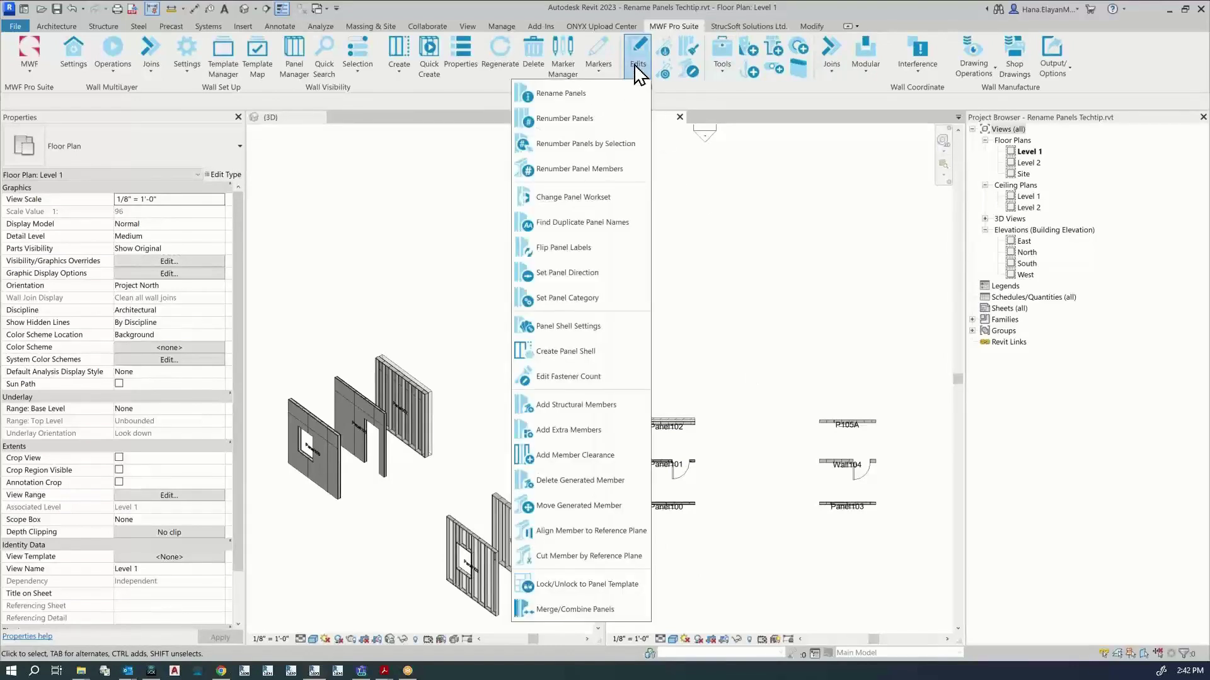
pyautogui.click(591, 150)
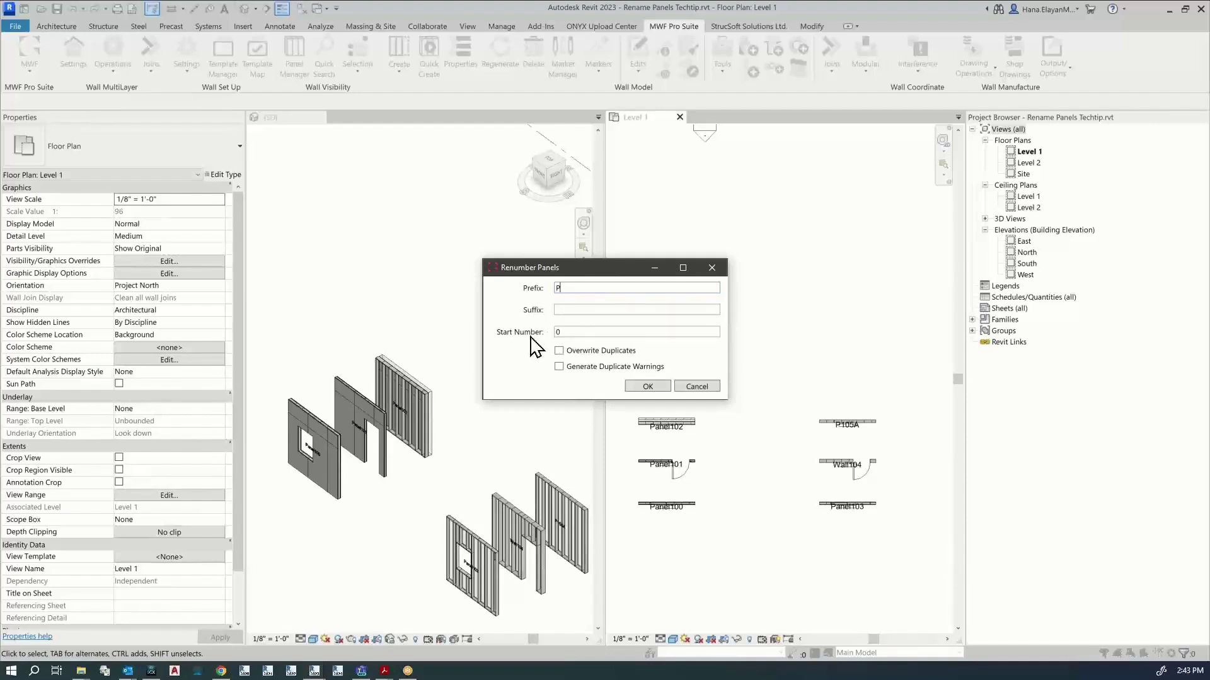
pyautogui.doubleClick(610, 327)
pyautogui.click(647, 387)
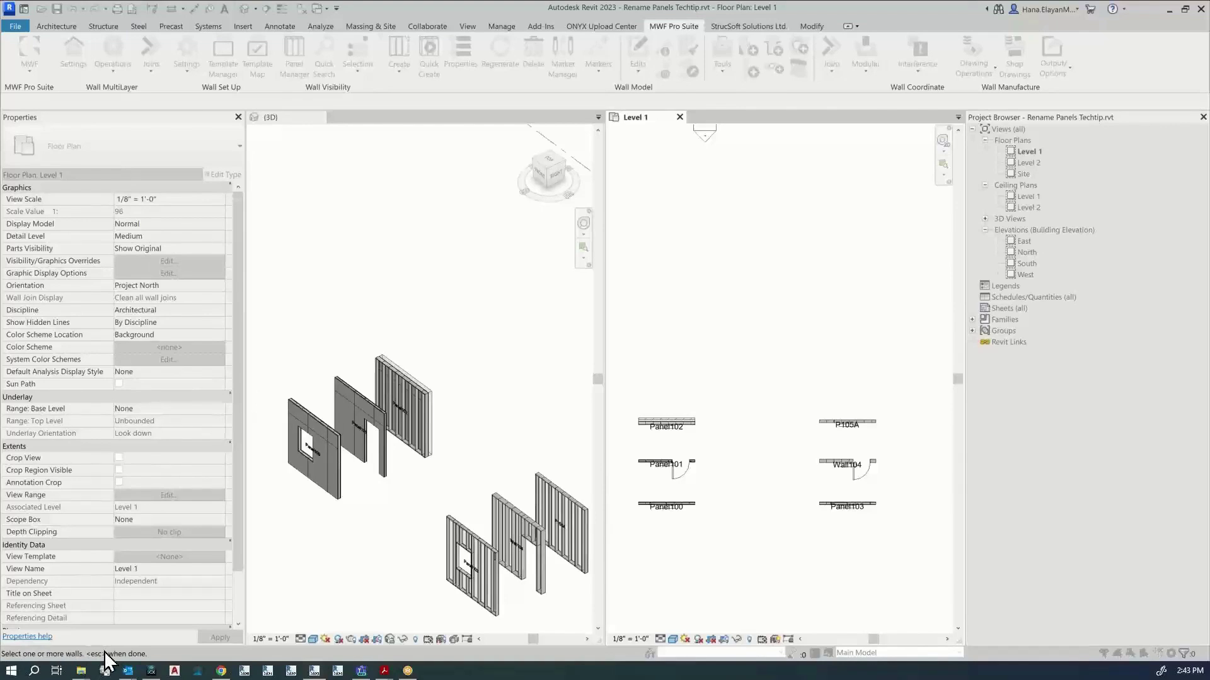
# Pick Panel100, Panel103 and Wall104 to renumber them P300, P301 and P302, then finish.
pyautogui.click(690, 504)
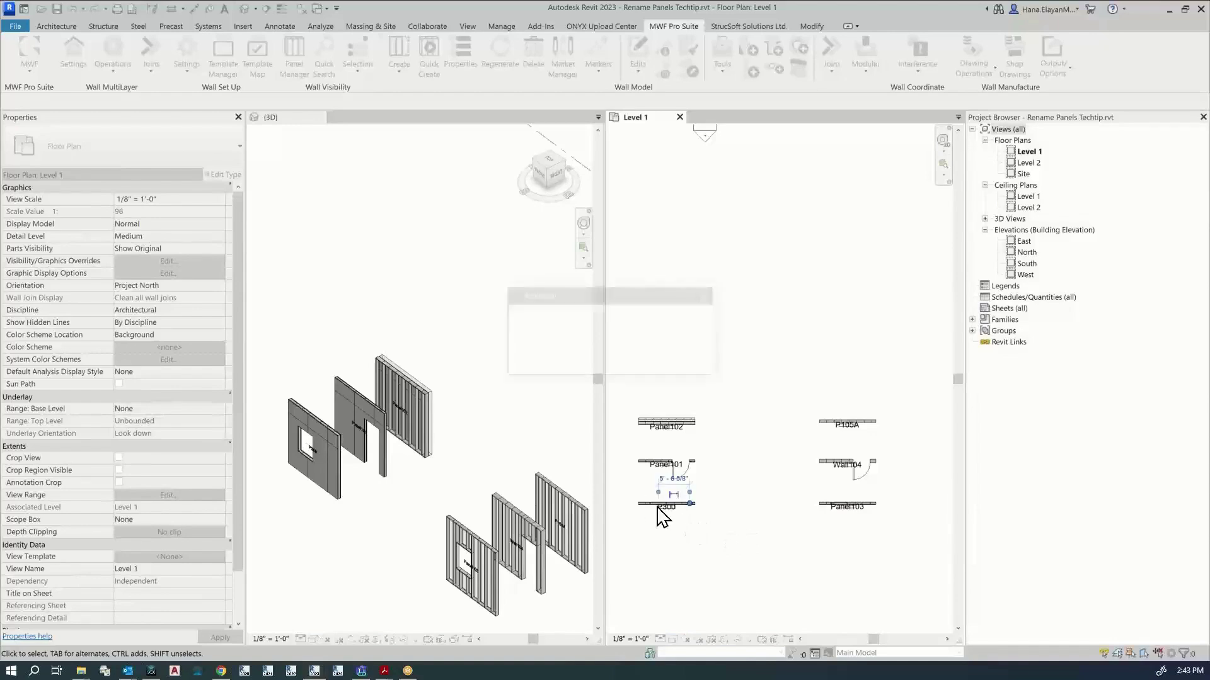
pyautogui.scroll(2, 655, 527)
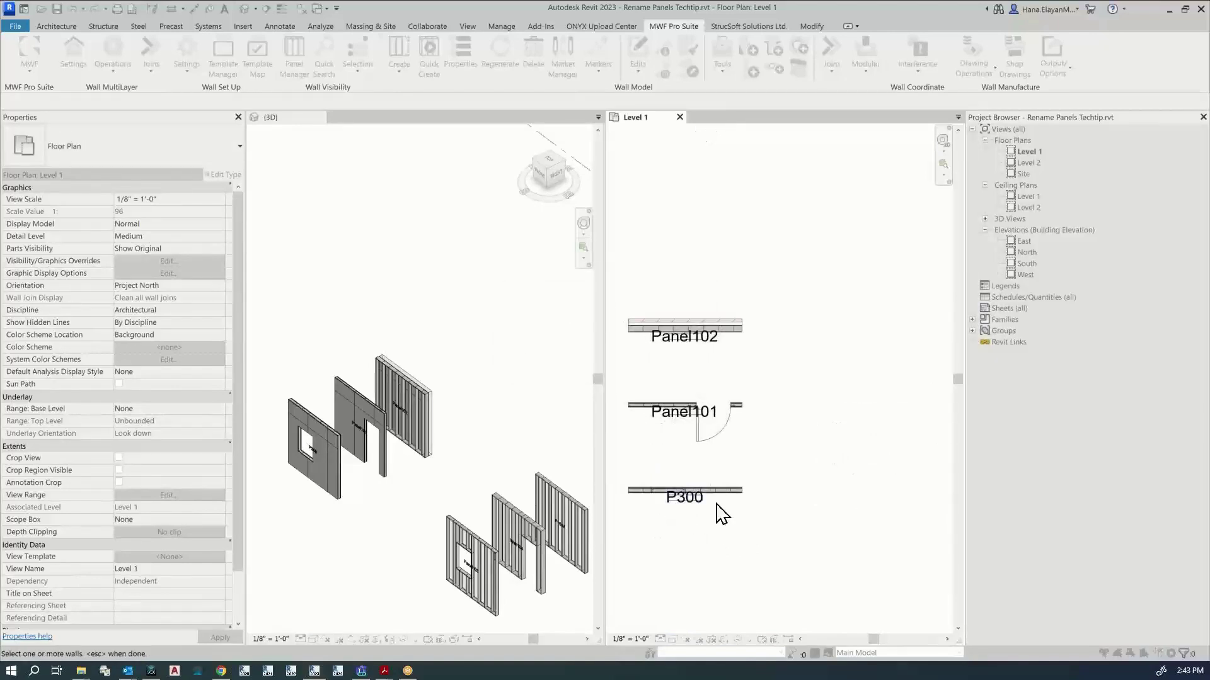
pyautogui.scroll(-2, 687, 511)
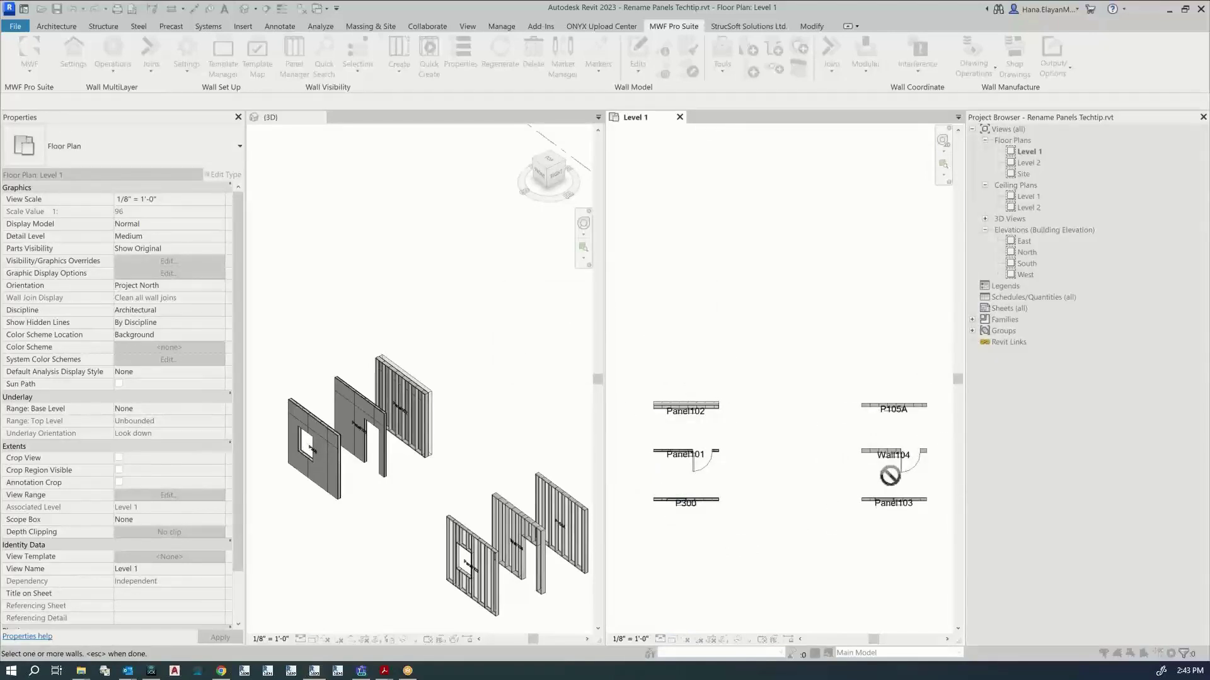
pyautogui.click(893, 504)
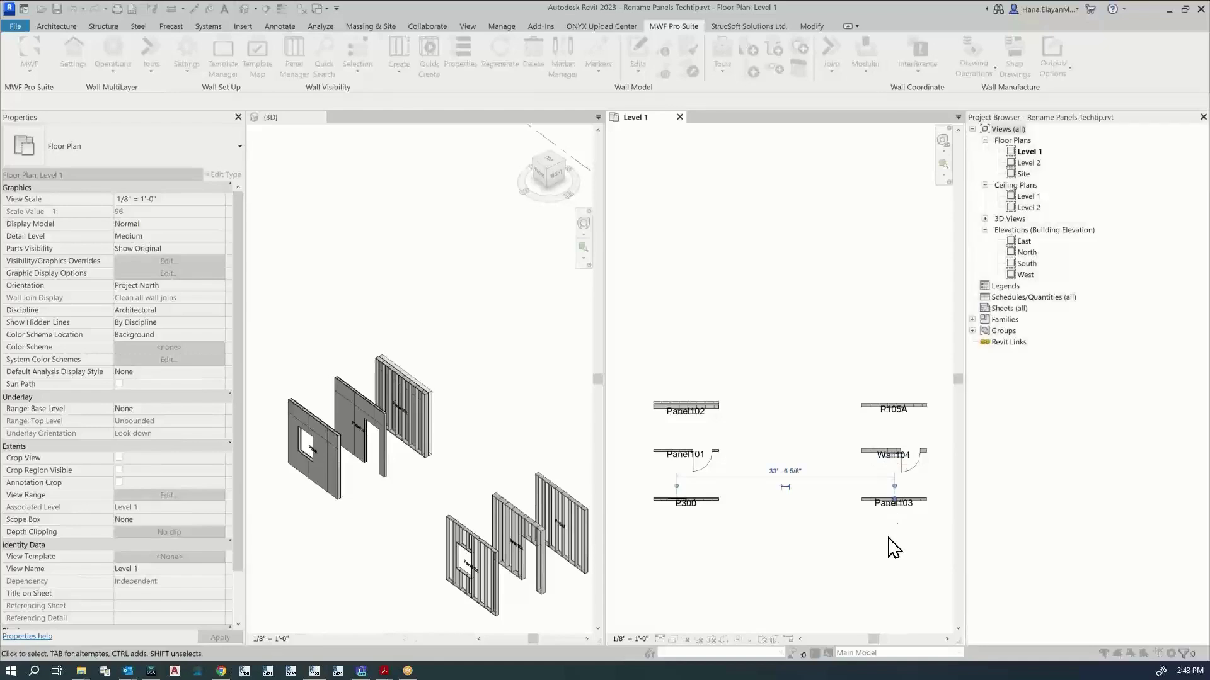
pyautogui.scroll(1, 898, 513)
pyautogui.scroll(3, 895, 504)
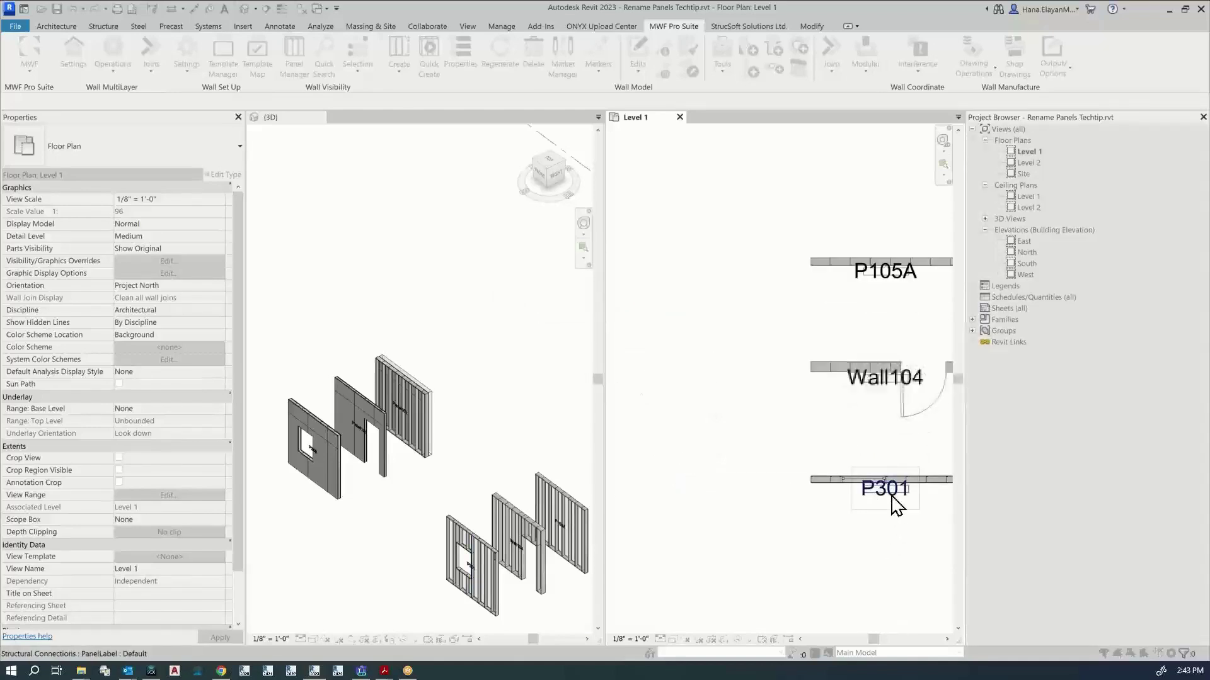
pyautogui.scroll(-2, 891, 500)
pyautogui.click(880, 432)
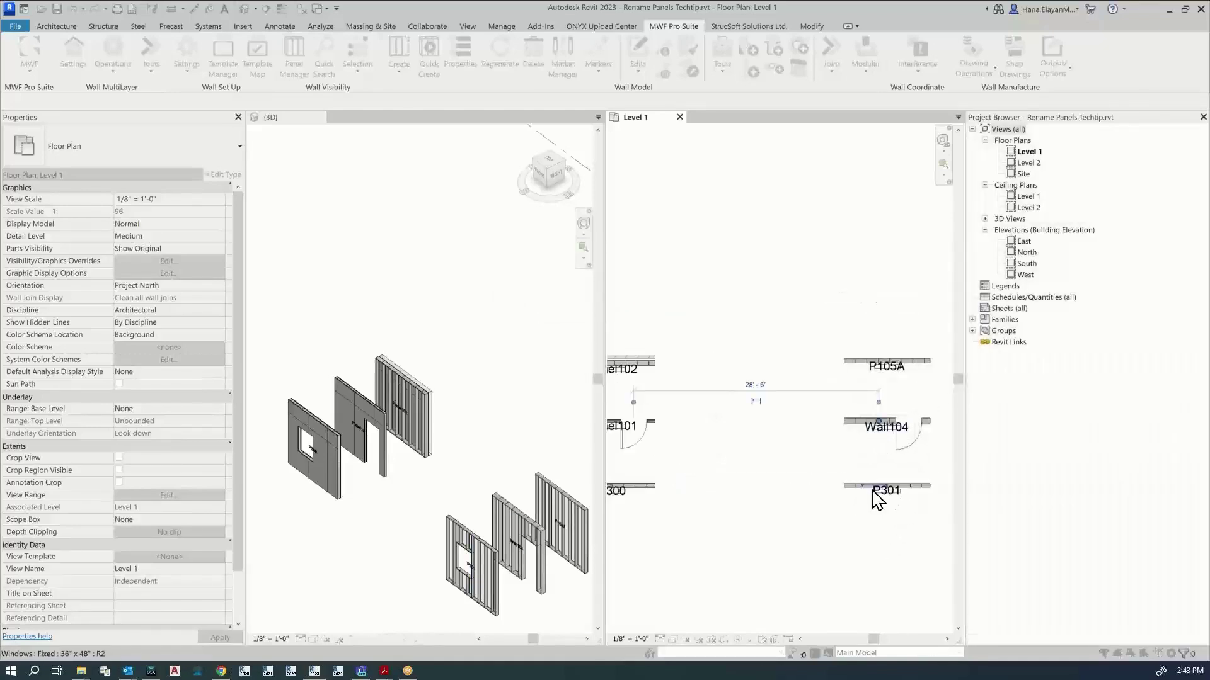
pyautogui.click(887, 429)
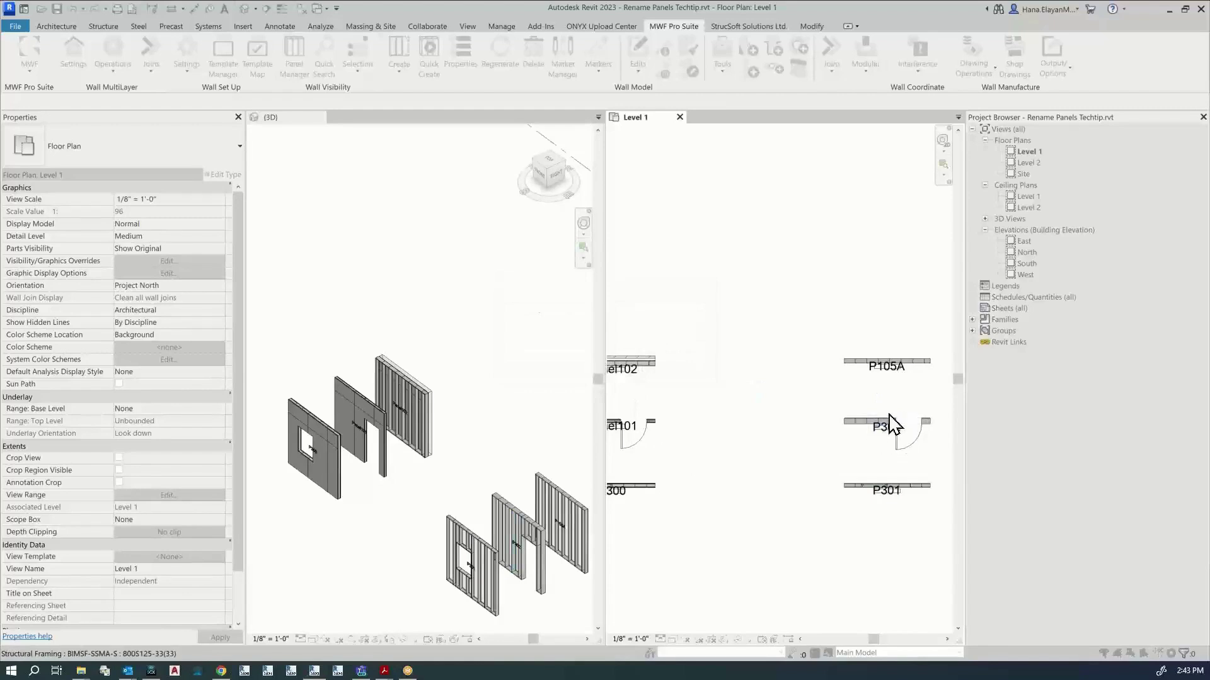
pyautogui.scroll(-1, 769, 445)
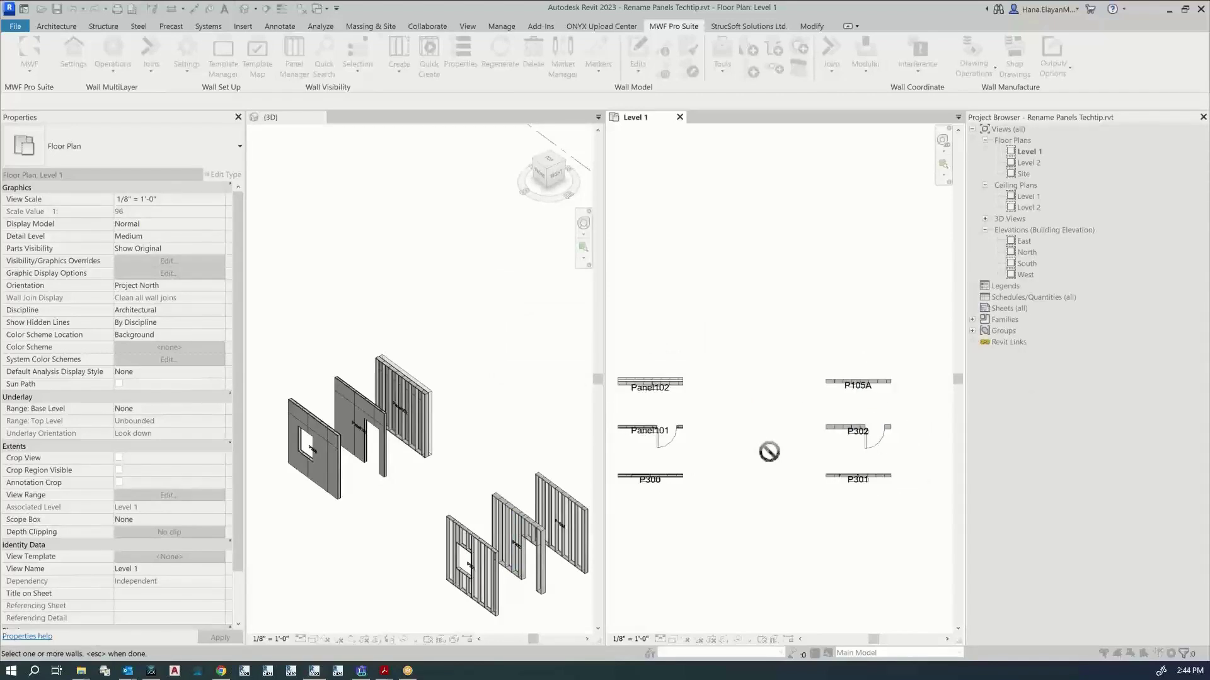
pyautogui.press('Escape')
pyautogui.scroll(-1, 756, 497)
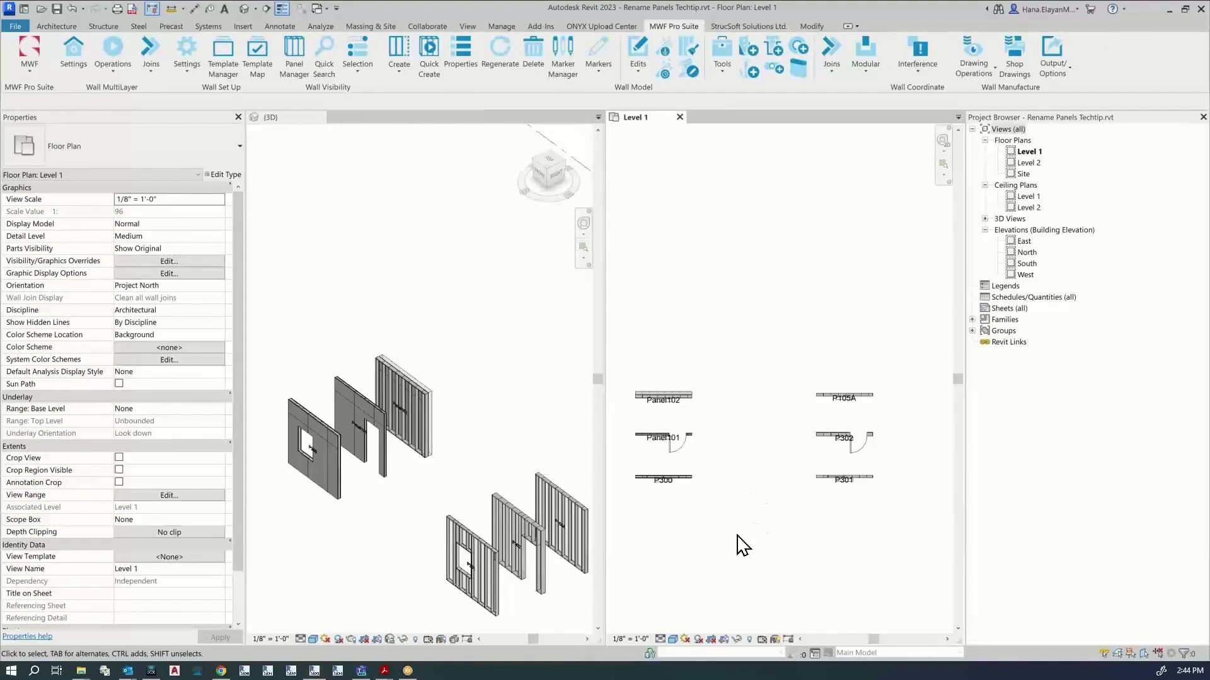
# Activate the 3D view and zoom and pan to inspect the renumbered panel walls.
pyautogui.click(471, 585)
pyautogui.scroll(5, 491, 576)
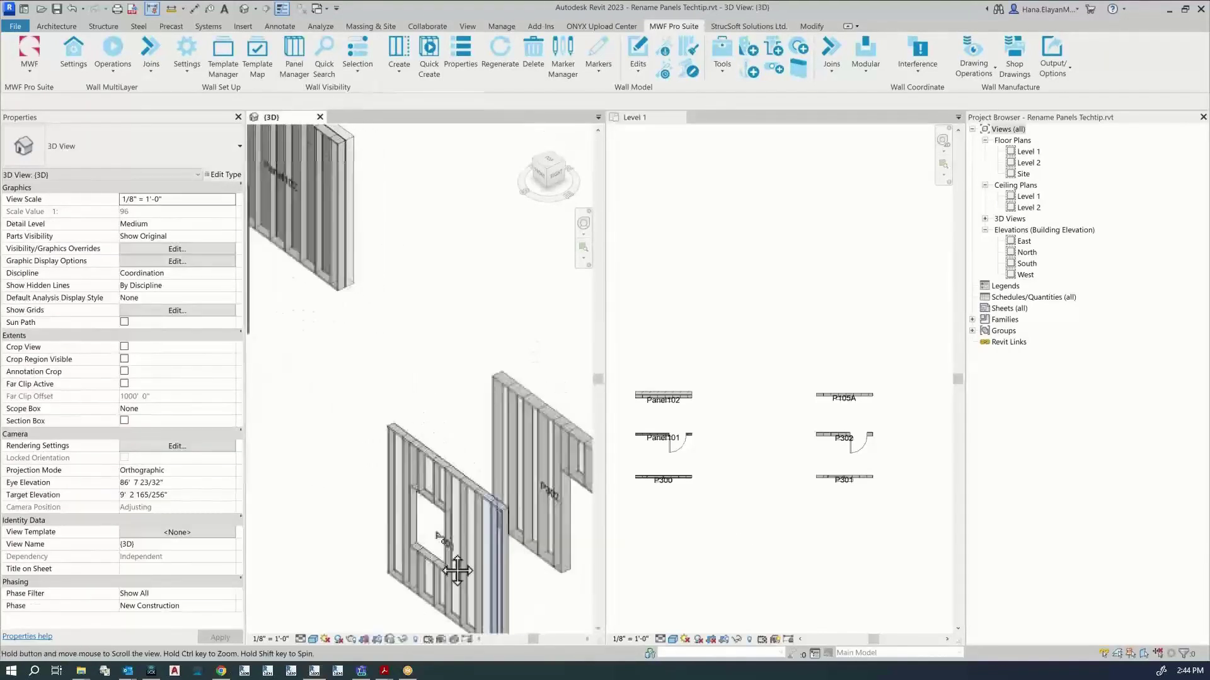
pyautogui.scroll(2, 475, 508)
pyautogui.scroll(-5, 475, 509)
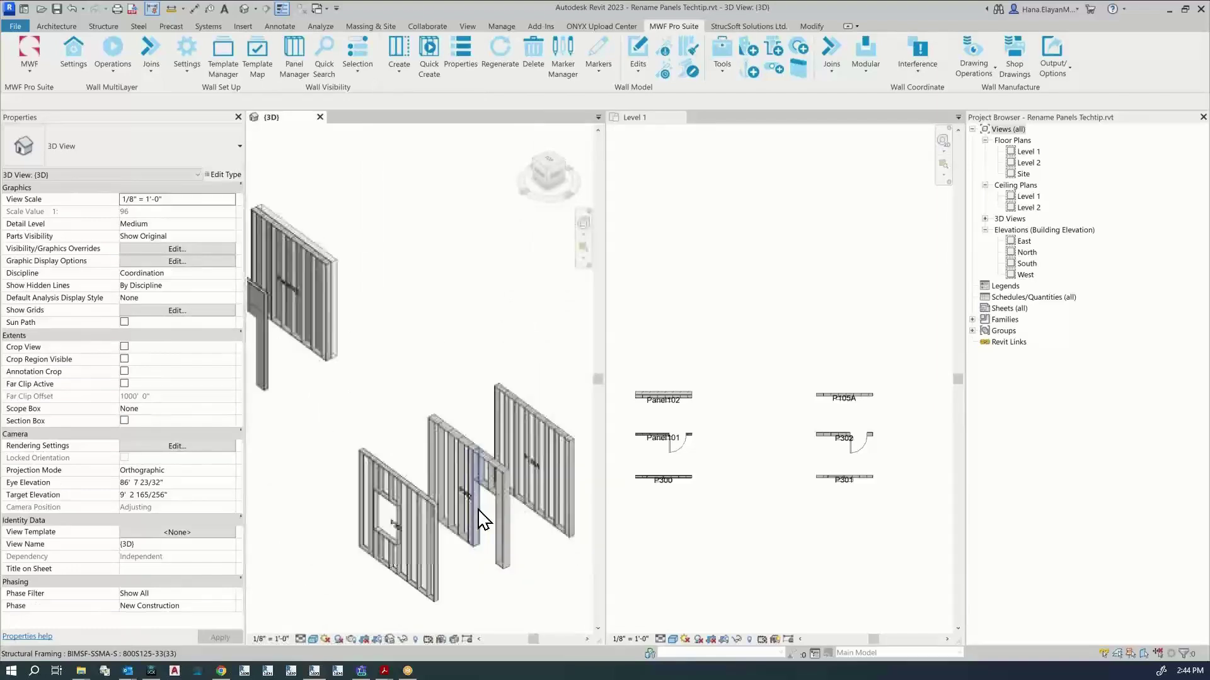
pyautogui.moveTo(440, 477)
pyautogui.mouseDown(button='middle')
pyautogui.moveTo(380, 489)
pyautogui.moveTo(433, 500)
pyautogui.mouseUp(button='middle')
pyautogui.scroll(6, 344, 432)
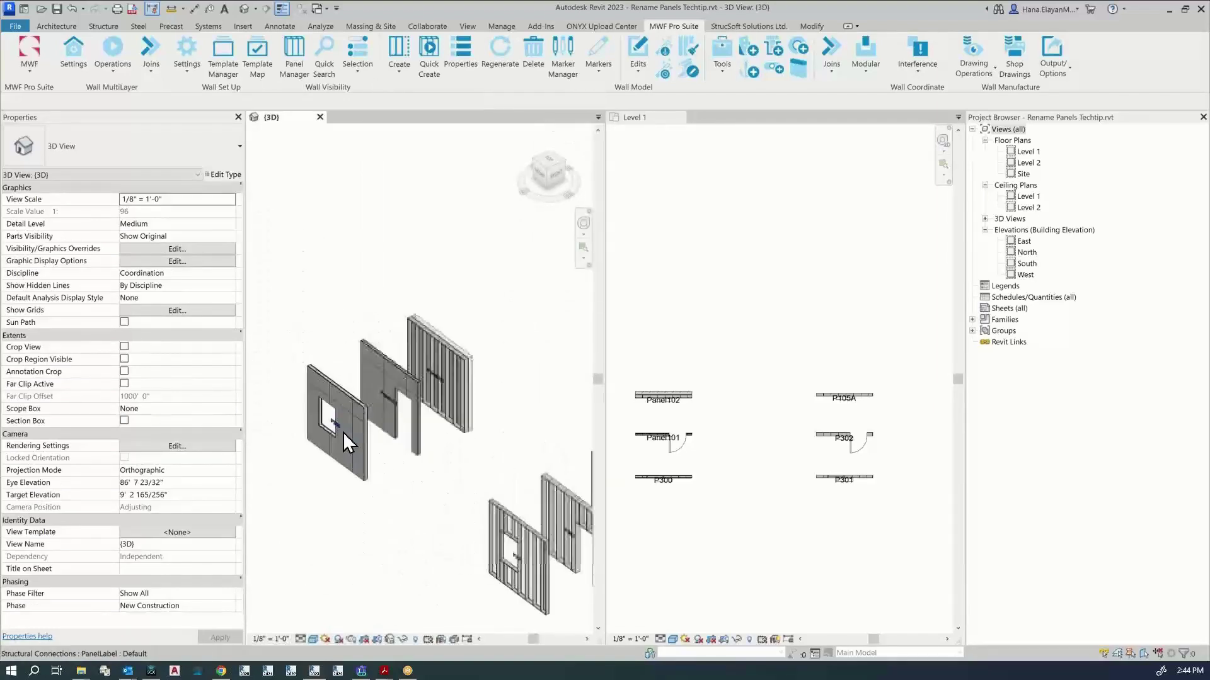
pyautogui.scroll(-6, 344, 433)
pyautogui.scroll(6, 490, 377)
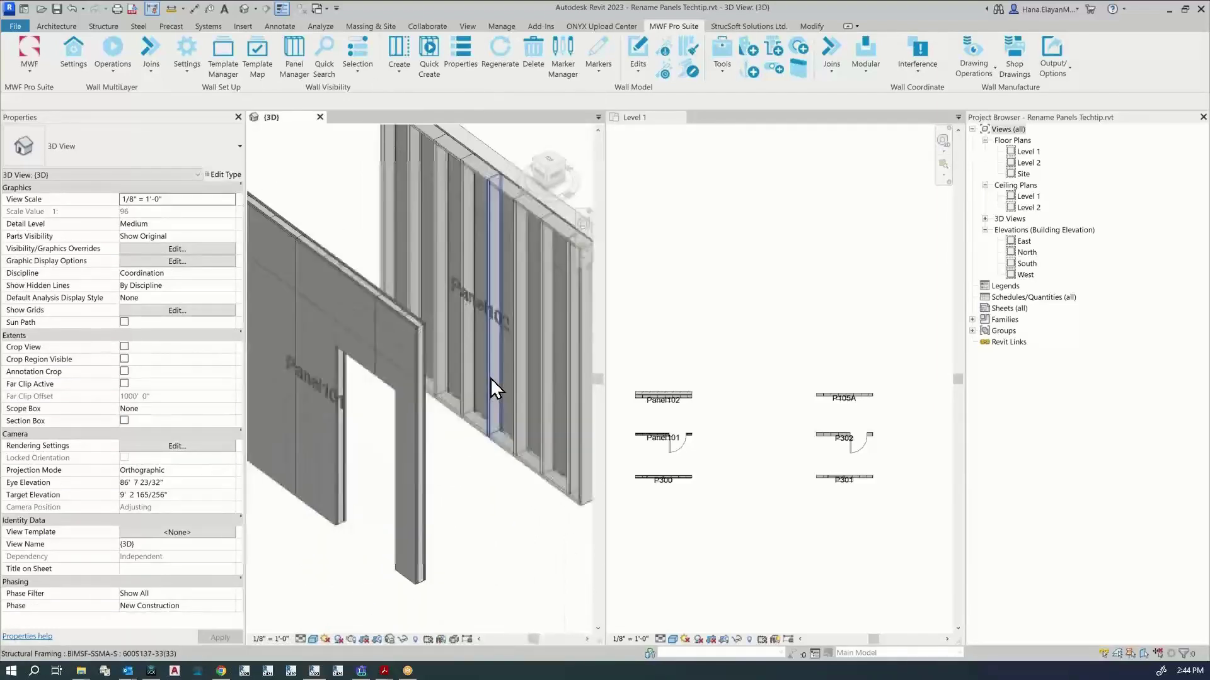
pyautogui.scroll(-6, 492, 377)
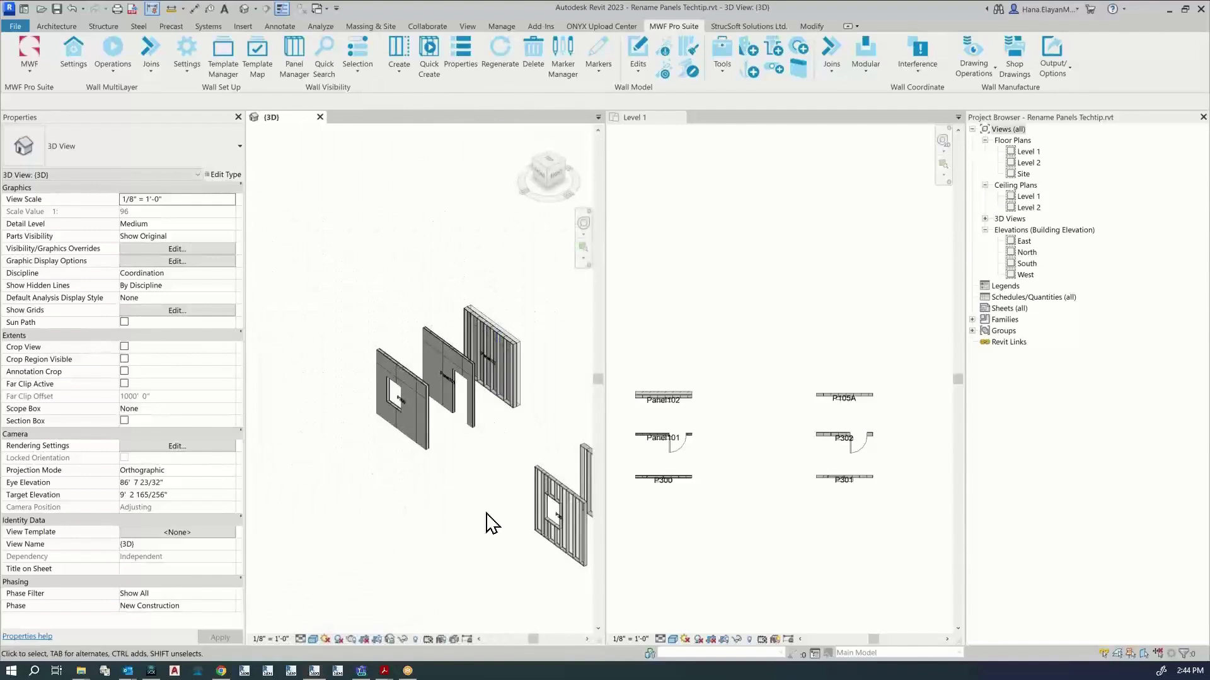